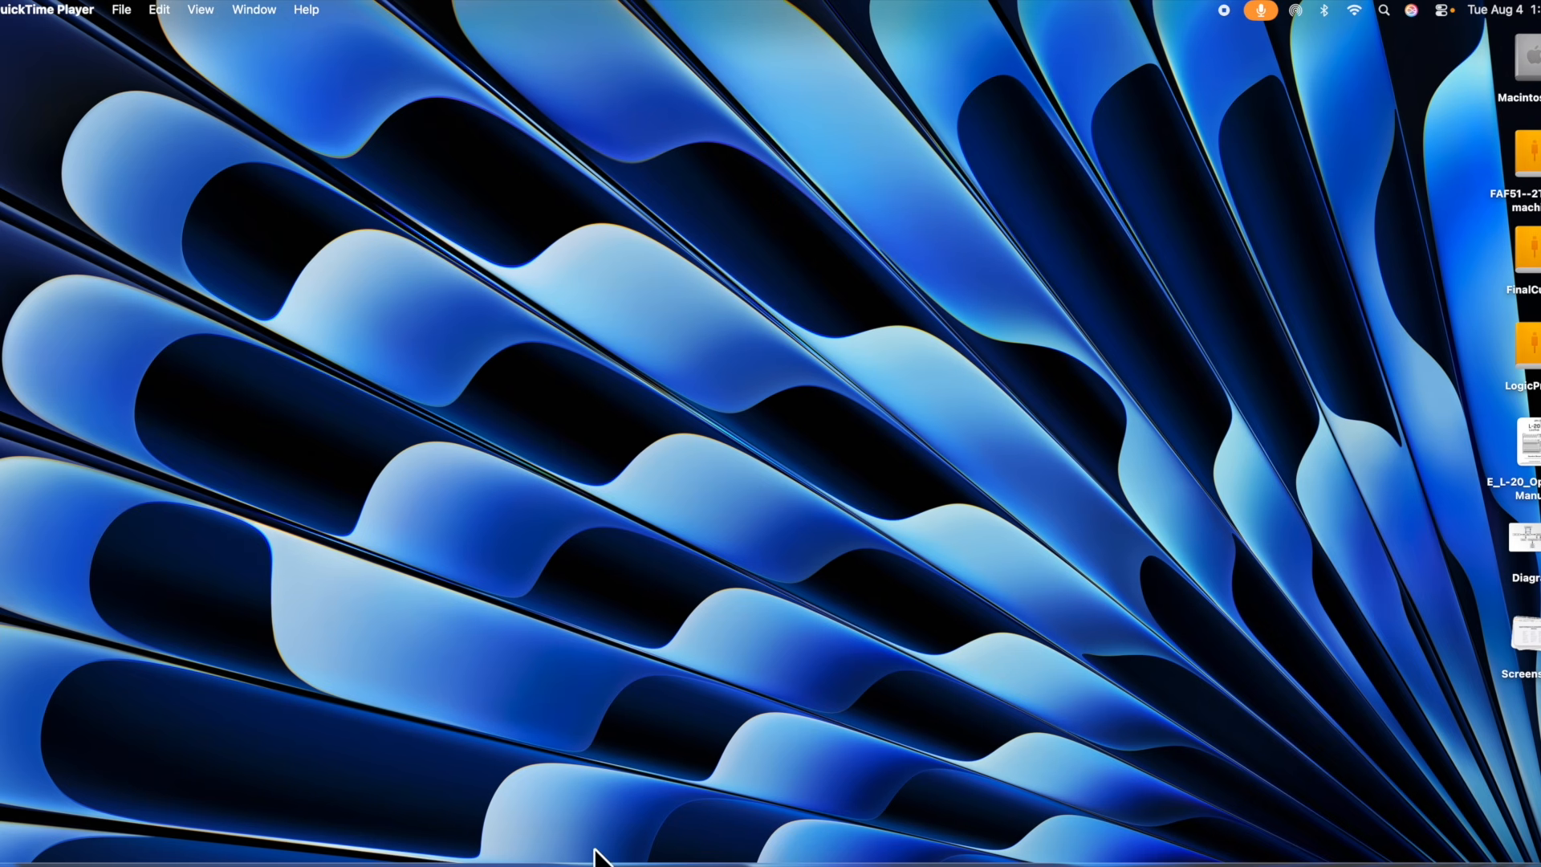
Open Numbers and create a new spreadsheet from the Blank template in the Basic category.
{"action": "left_click", "coordinate": [558, 860]}
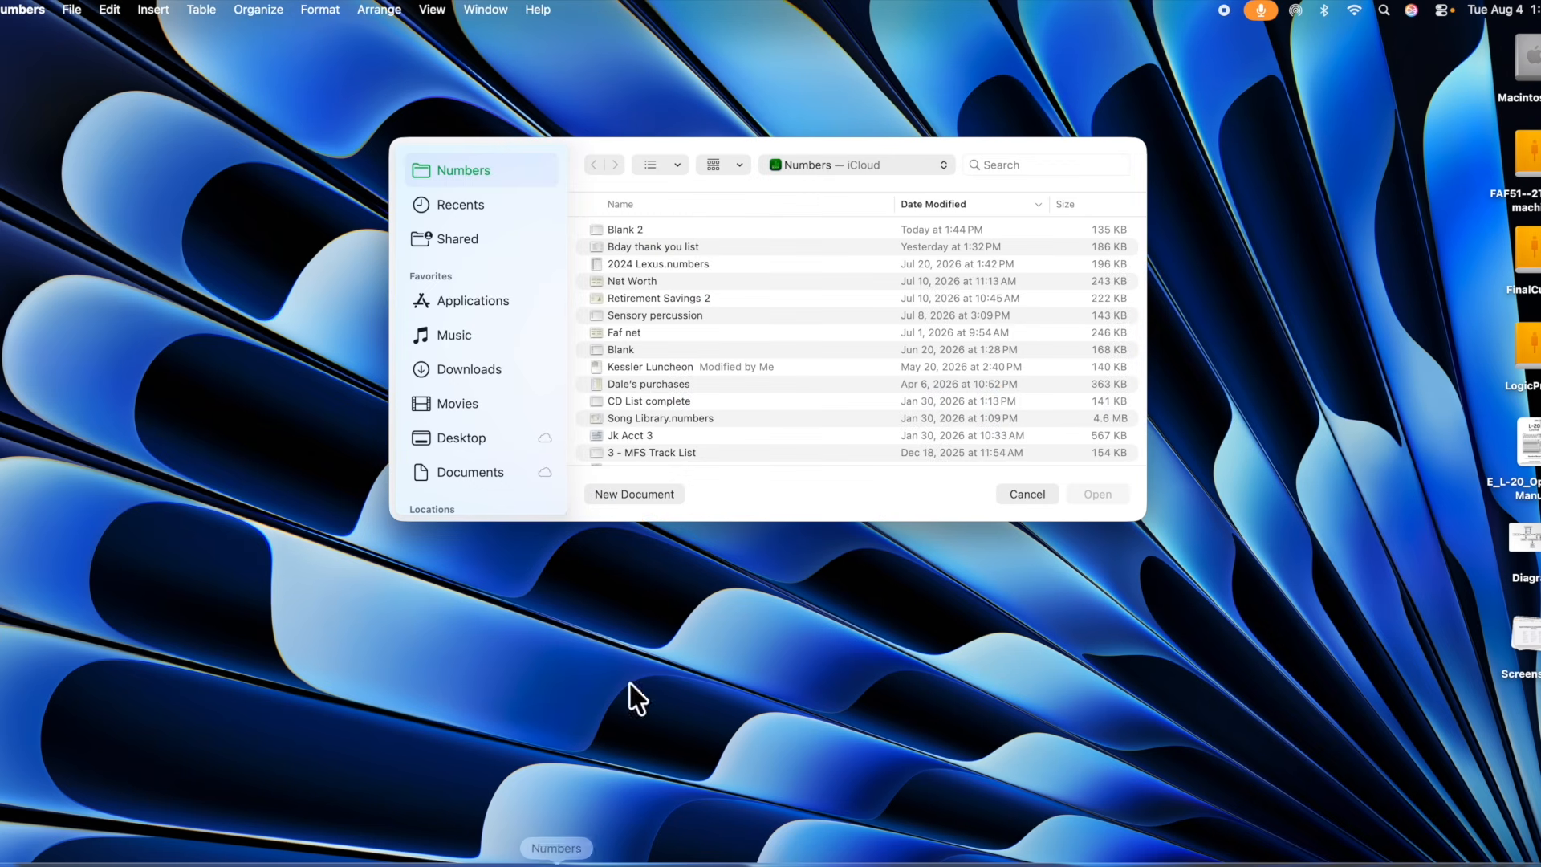
{"action": "left_click", "coordinate": [634, 494]}
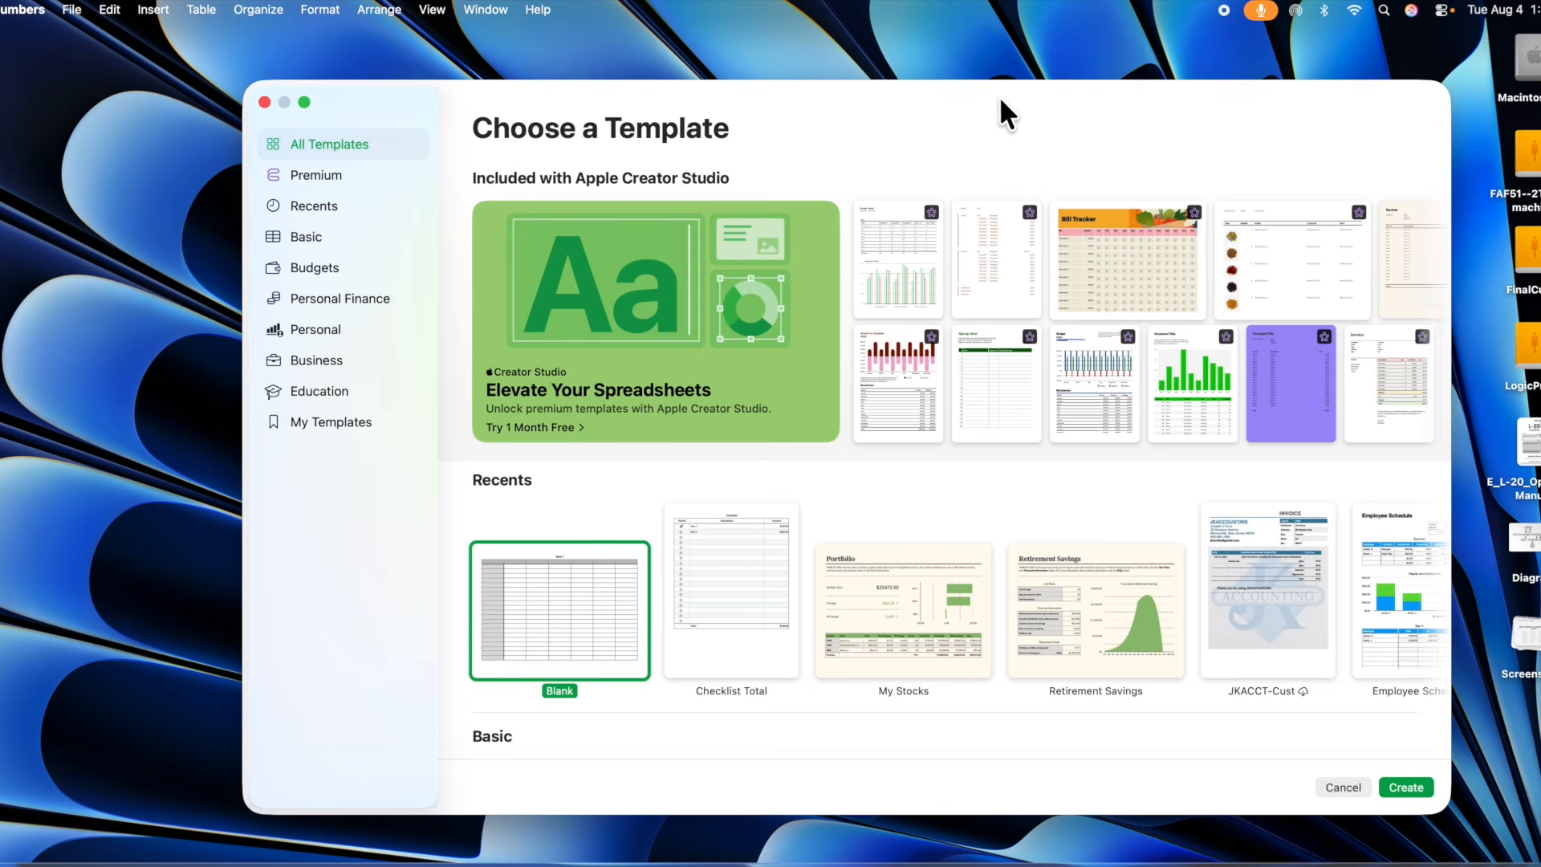
{"action": "left_click_drag", "start_coordinate": [1002, 104], "coordinate": [830, 64]}
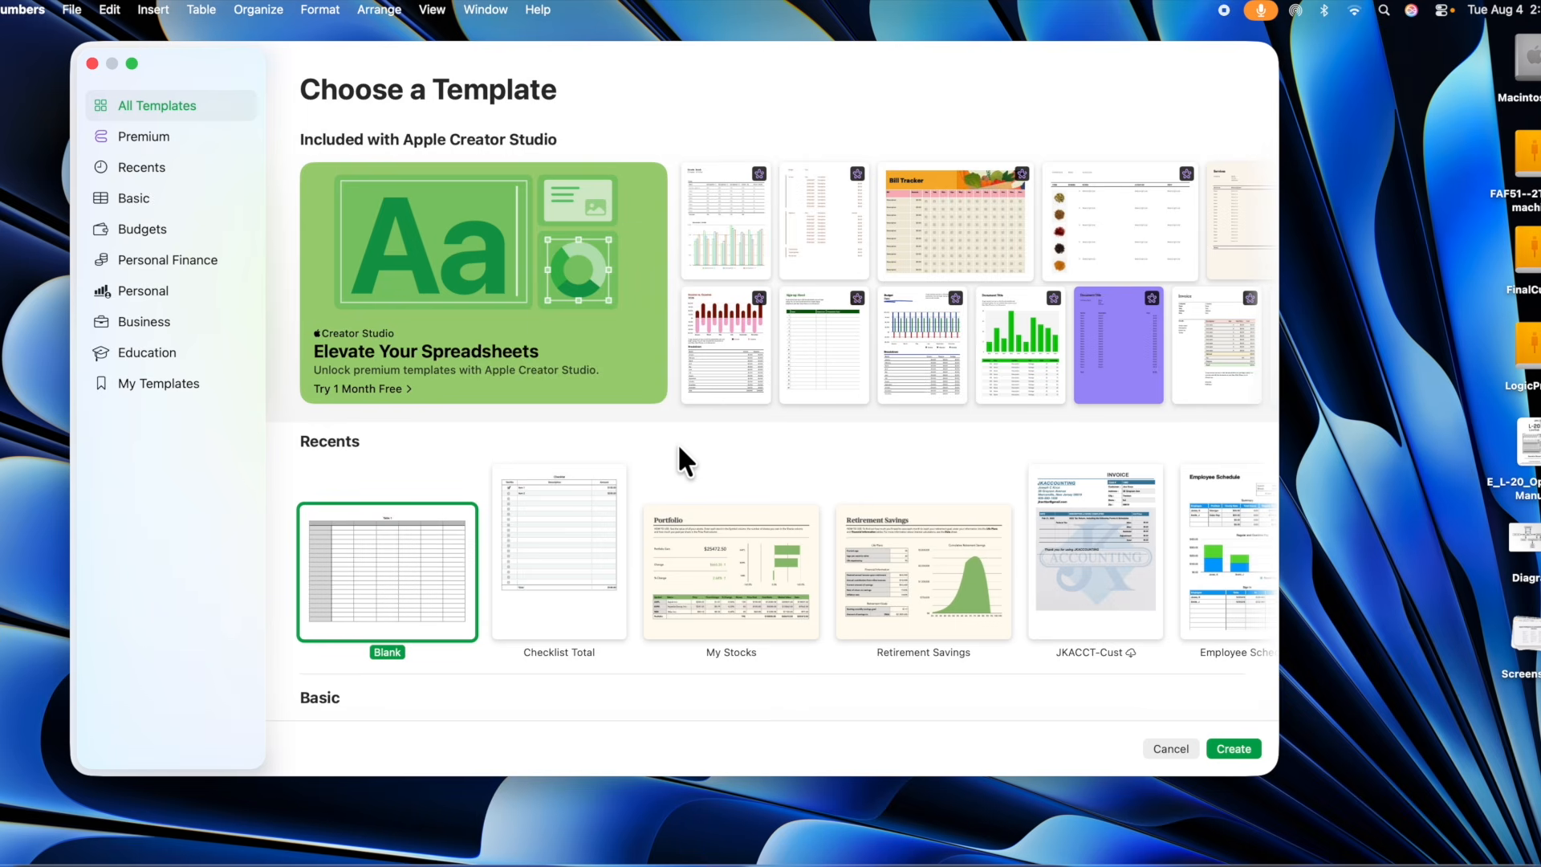
{"action": "scroll", "coordinate": [678, 449], "scroll_direction": "down", "scroll_amount": 8}
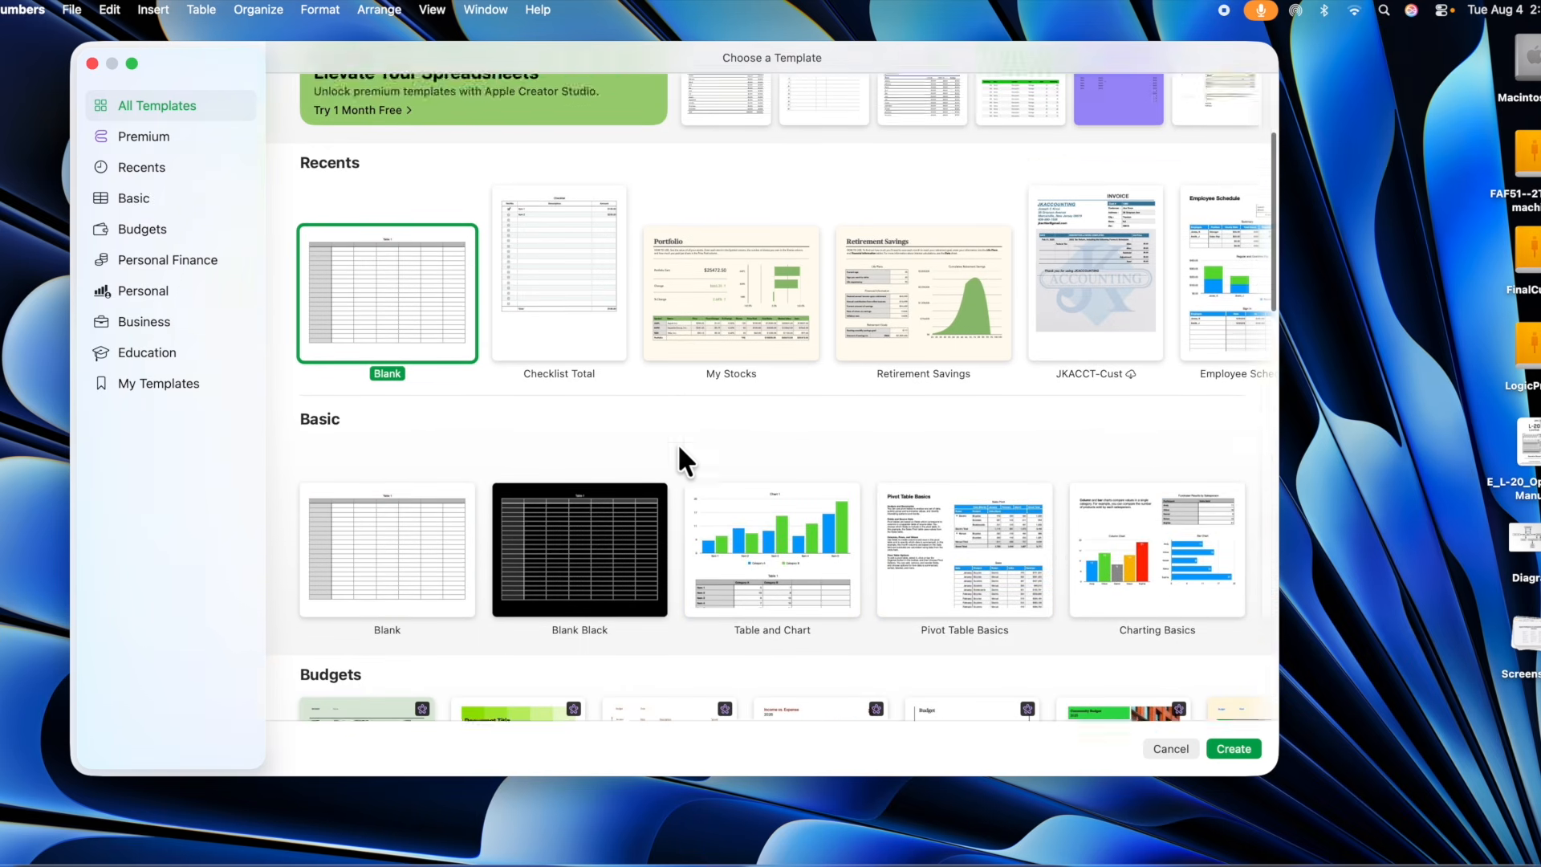
{"action": "scroll", "coordinate": [677, 443], "scroll_direction": "down", "scroll_amount": 3}
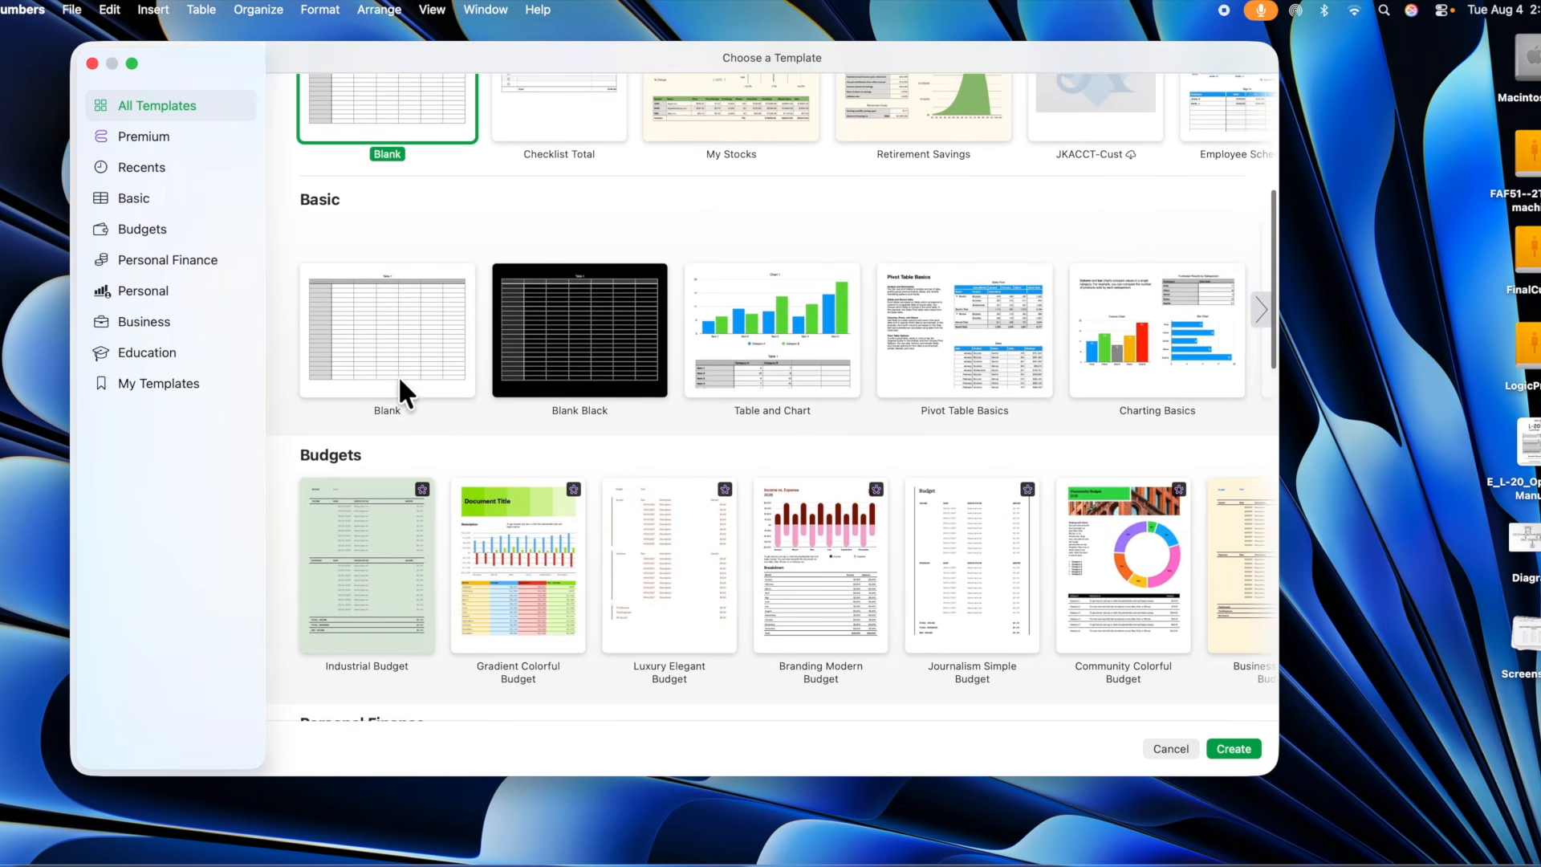
{"action": "left_click", "coordinate": [392, 350]}
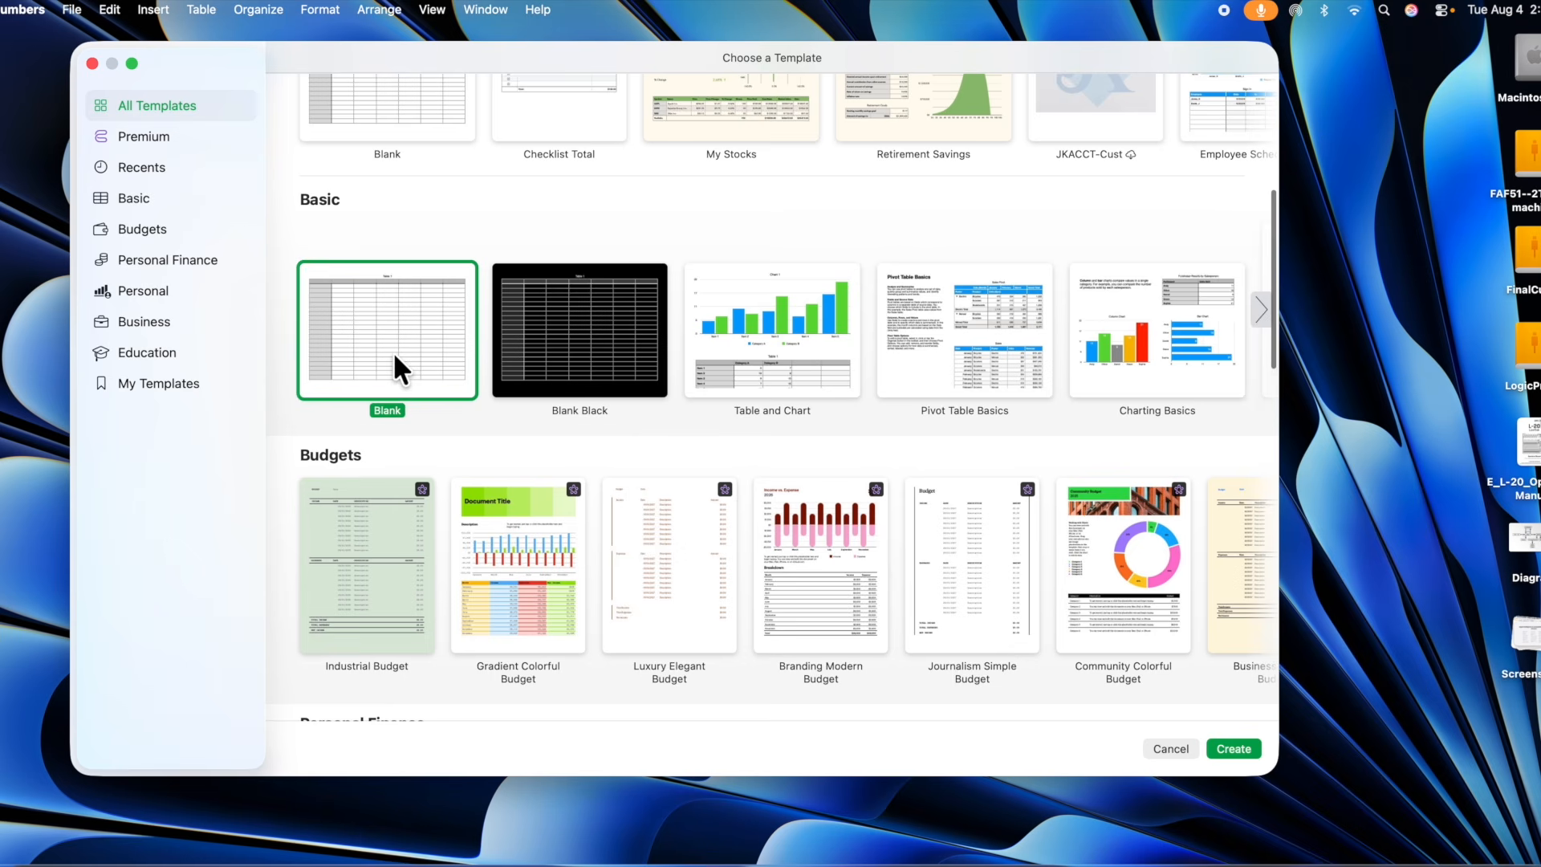
{"action": "left_click", "coordinate": [1240, 753]}
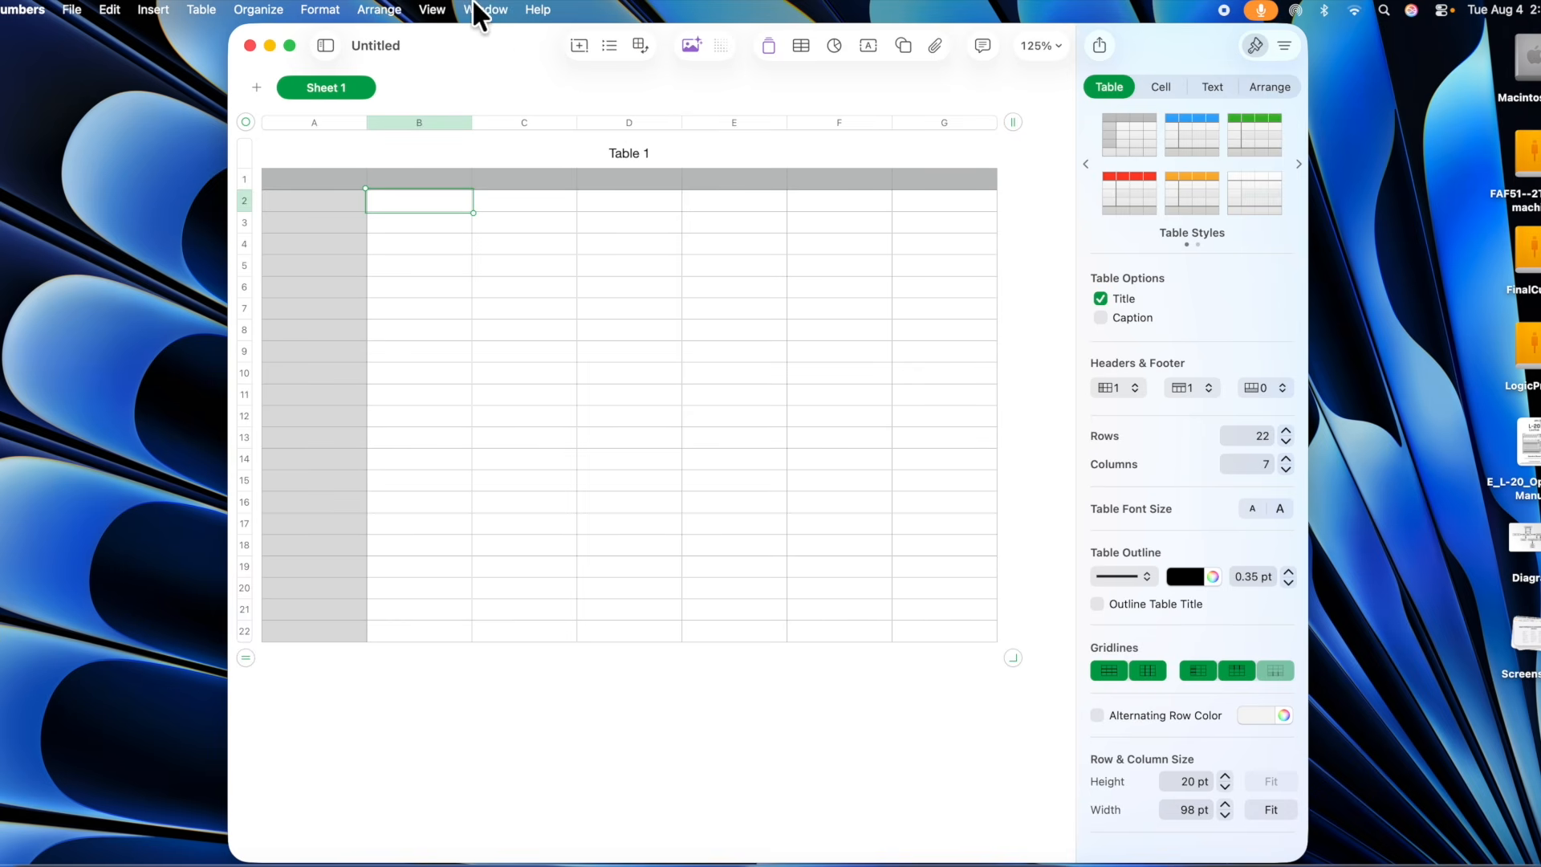
Reposition the new spreadsheet window at the screen's corner and enlarge it for more working space.
{"action": "left_click_drag", "start_coordinate": [508, 46], "coordinate": [302, 7]}
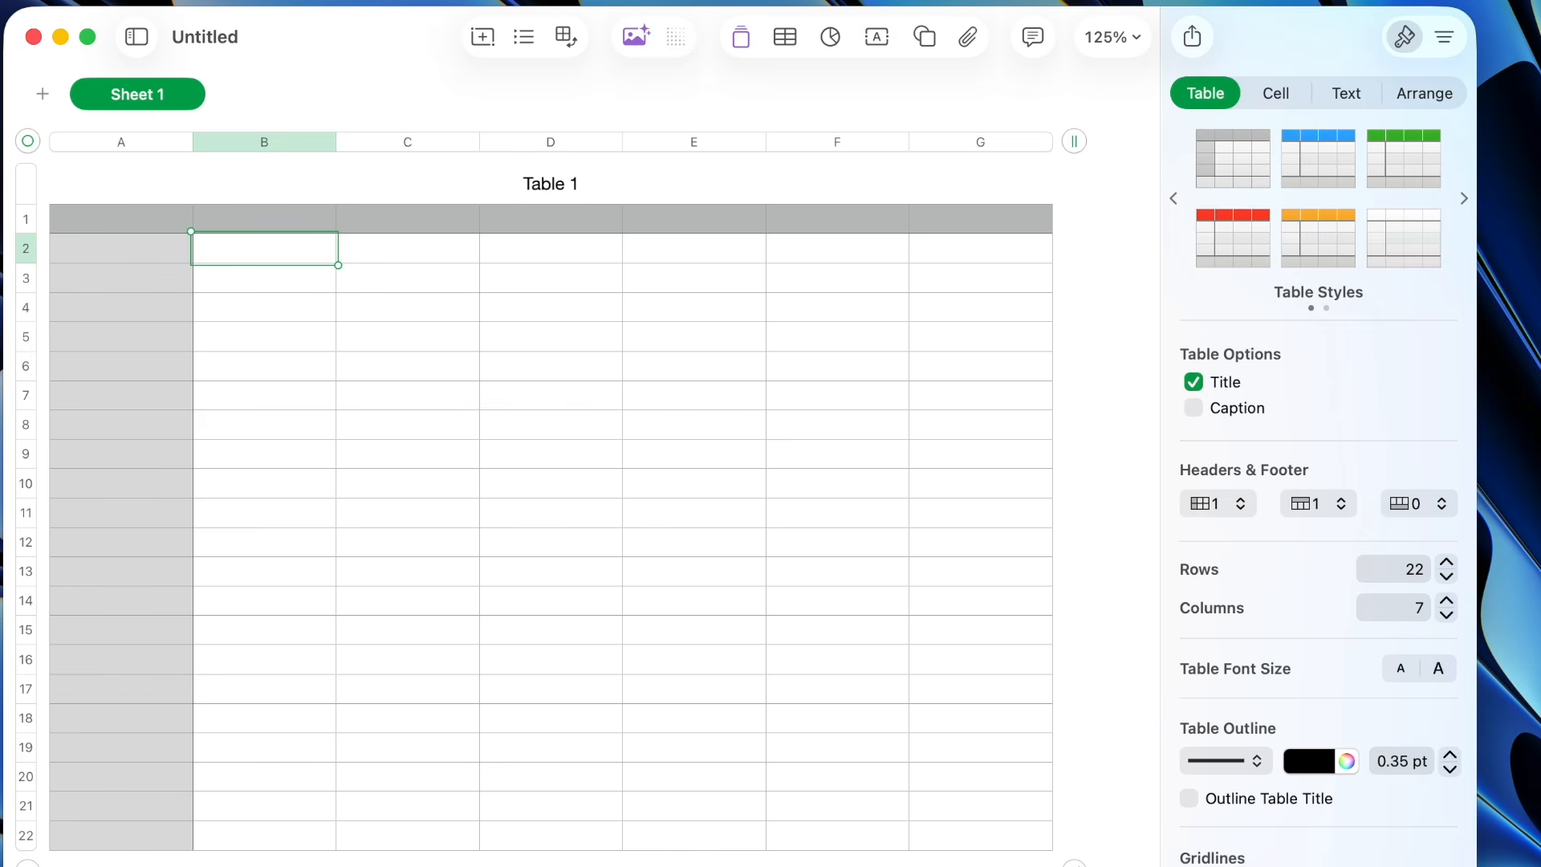
{"action": "left_click_drag", "start_coordinate": [1475, 866], "coordinate": [1540, 866]}
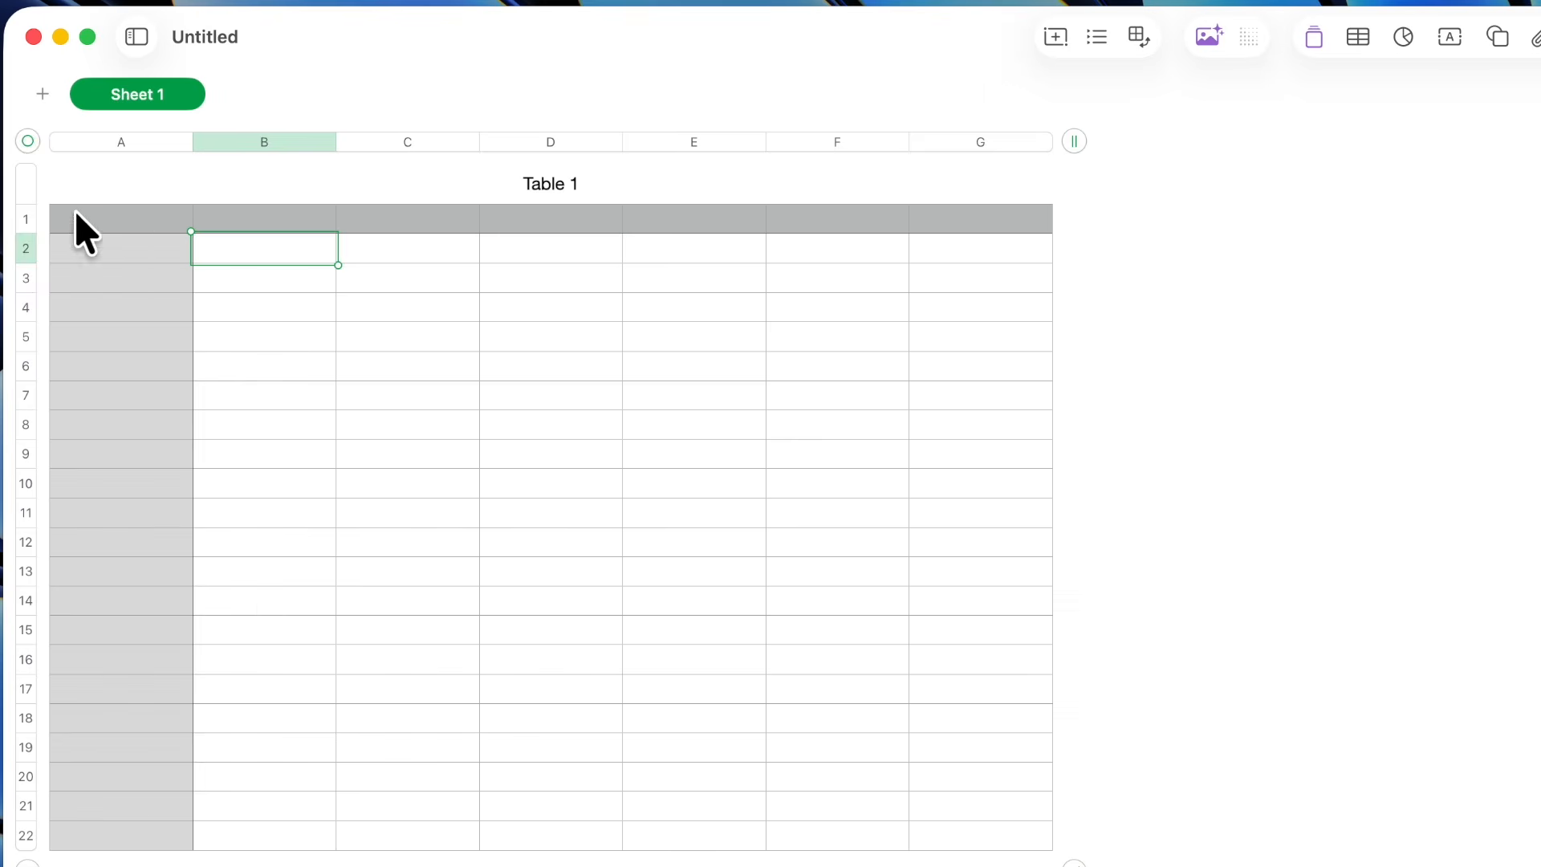
{"action": "left_click", "coordinate": [122, 142]}
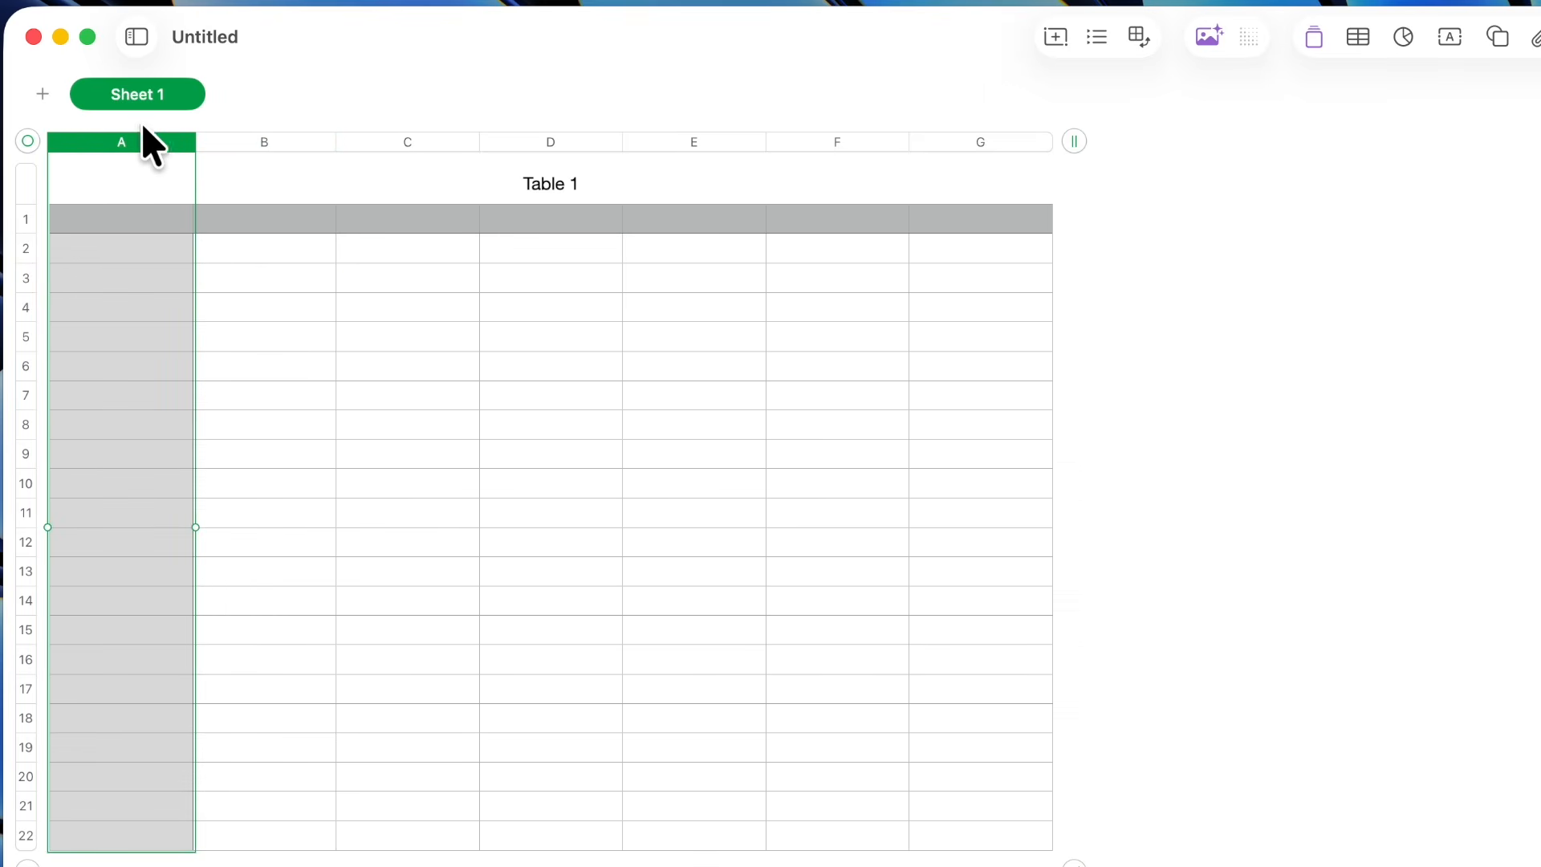
{"action": "mouse_move", "coordinate": [133, 152]}
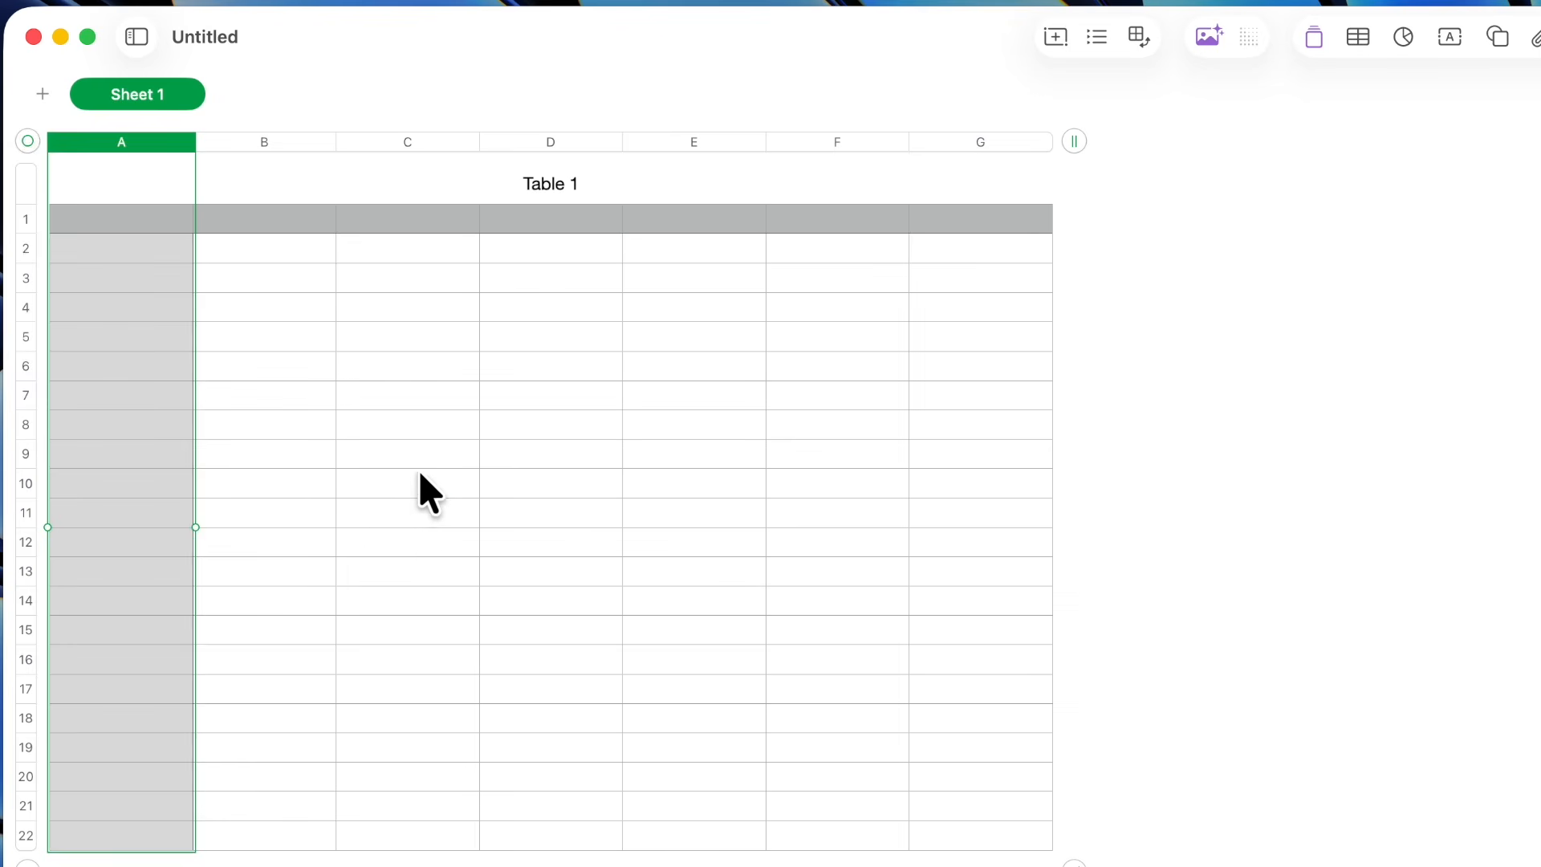
{"action": "left_click", "coordinate": [409, 504]}
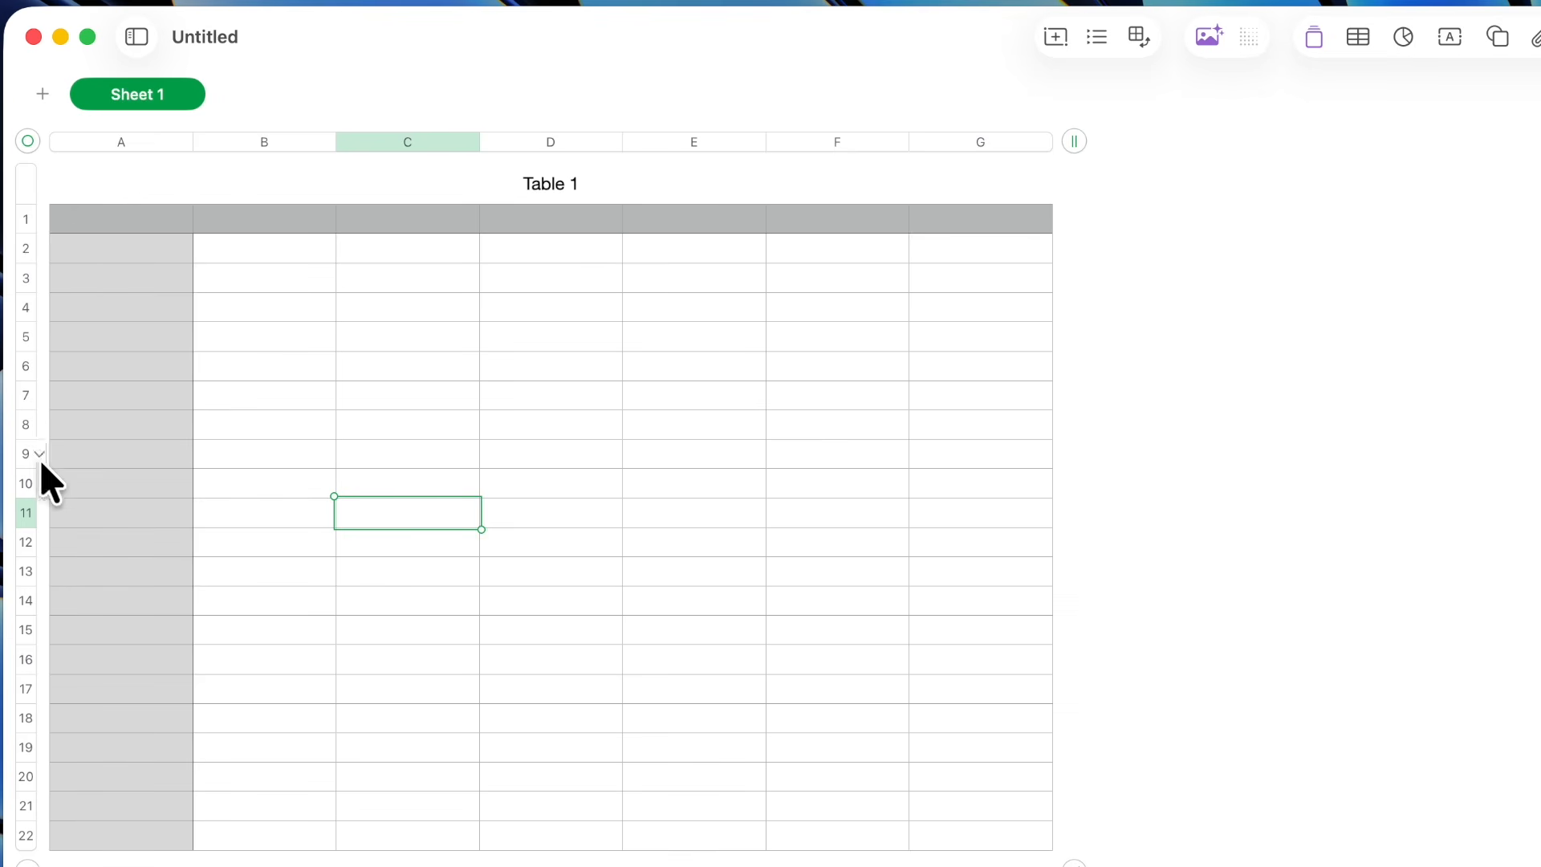
Enter the column headings January in cell B1 and February in cell C1.
{"action": "left_click", "coordinate": [274, 219]}
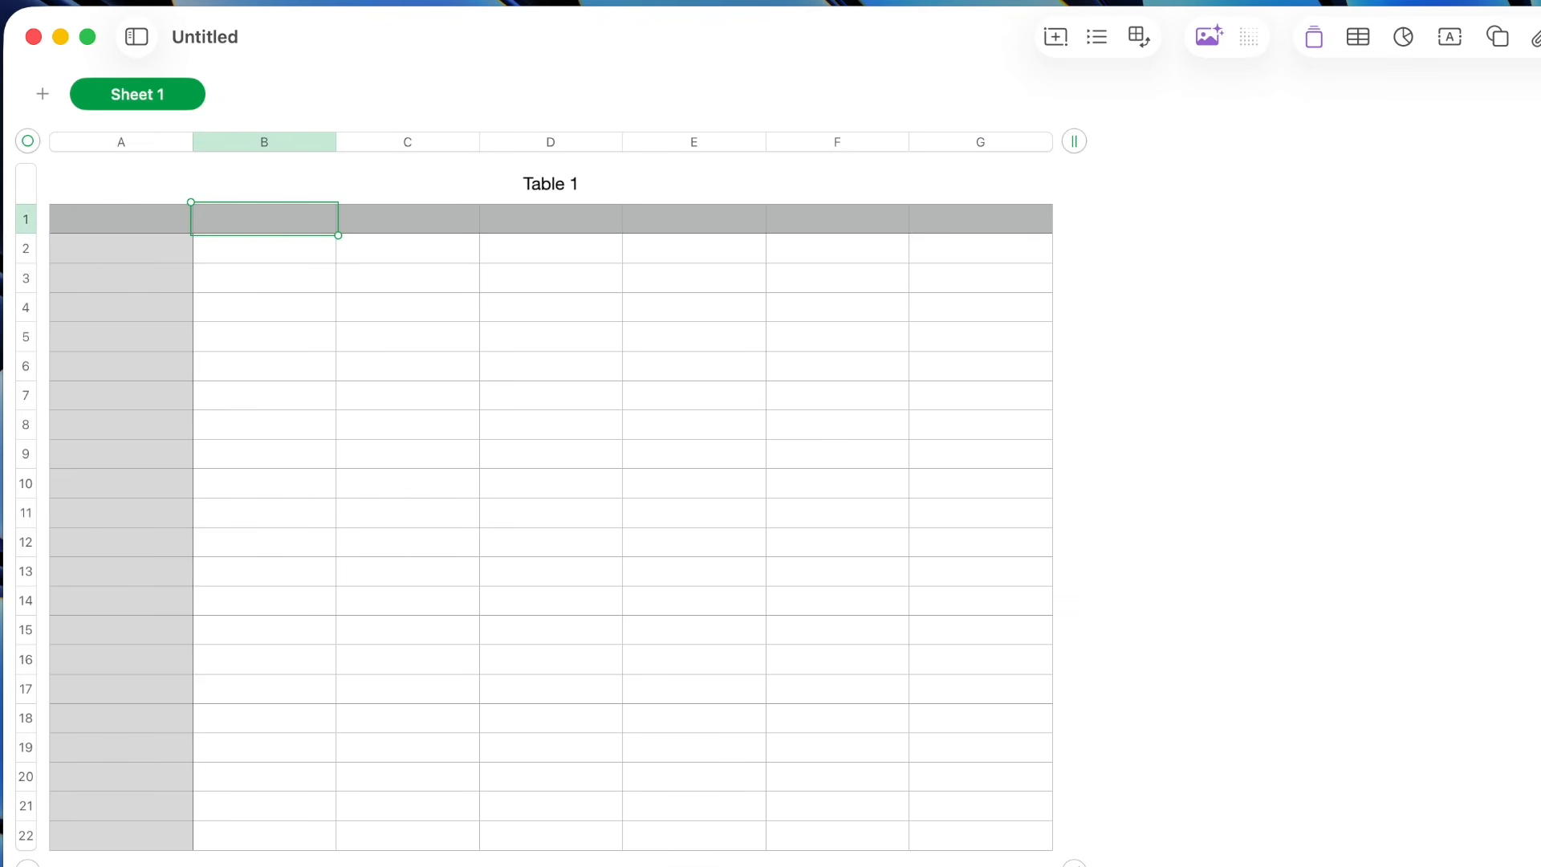
{"action": "type", "text": "J"}
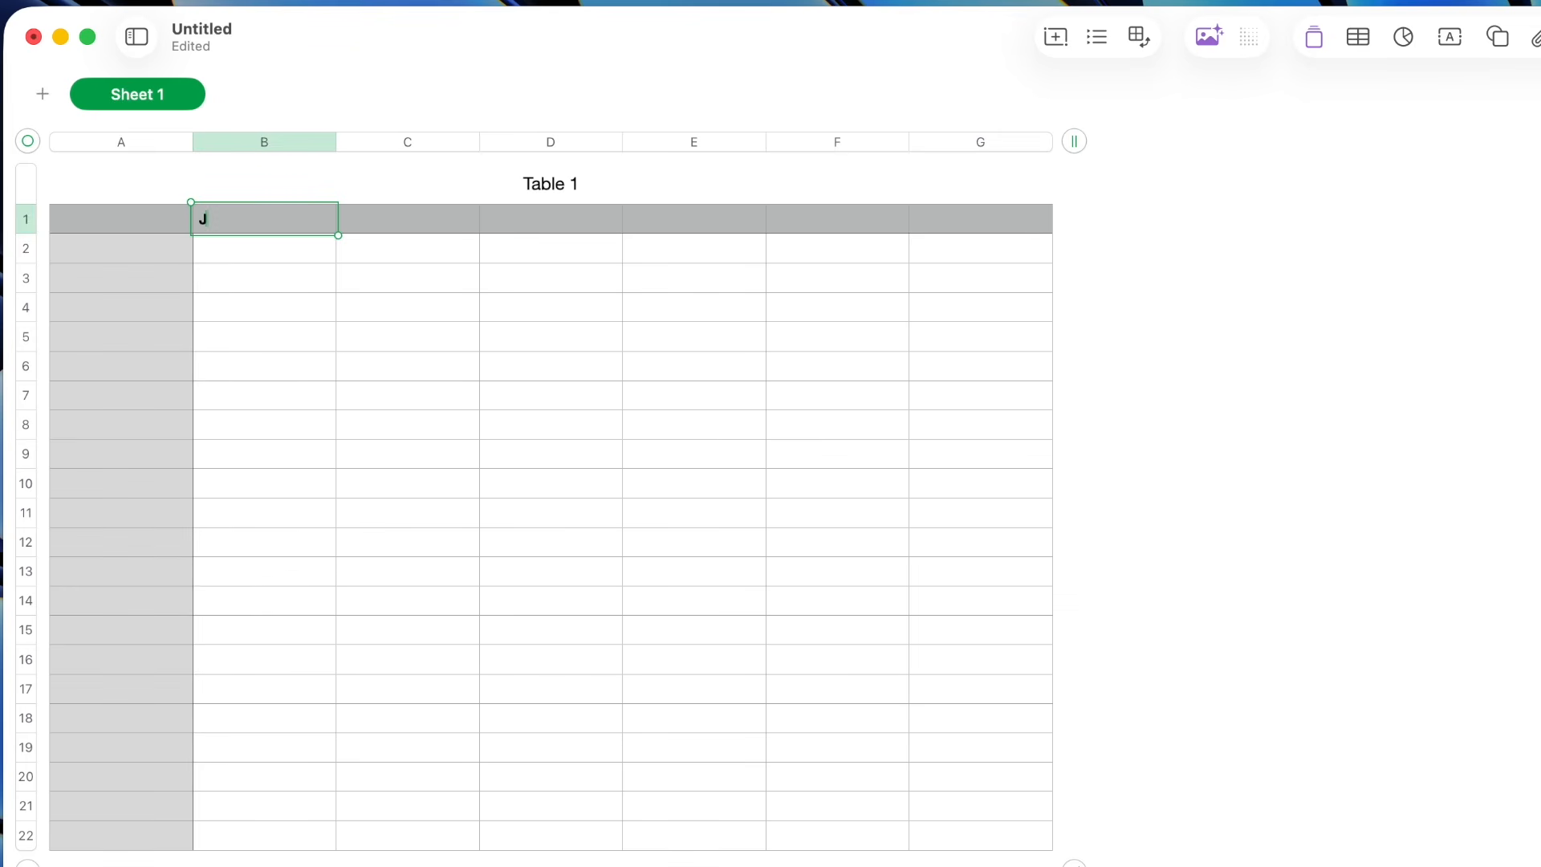
{"action": "type", "text": "AN"}
{"action": "key", "text": "Tab"}
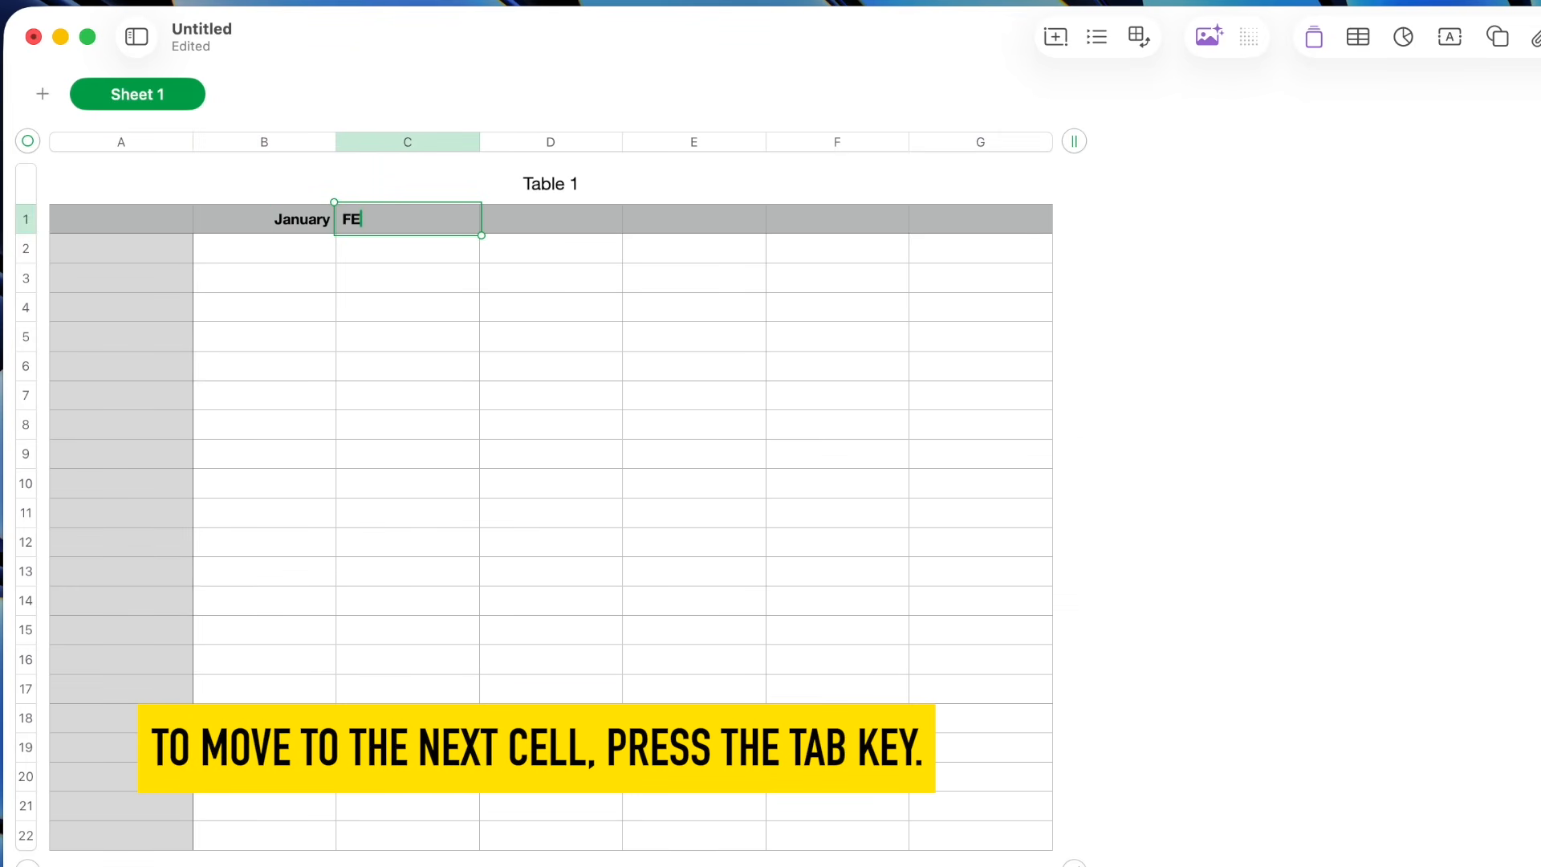
{"action": "key", "text": "Tab"}
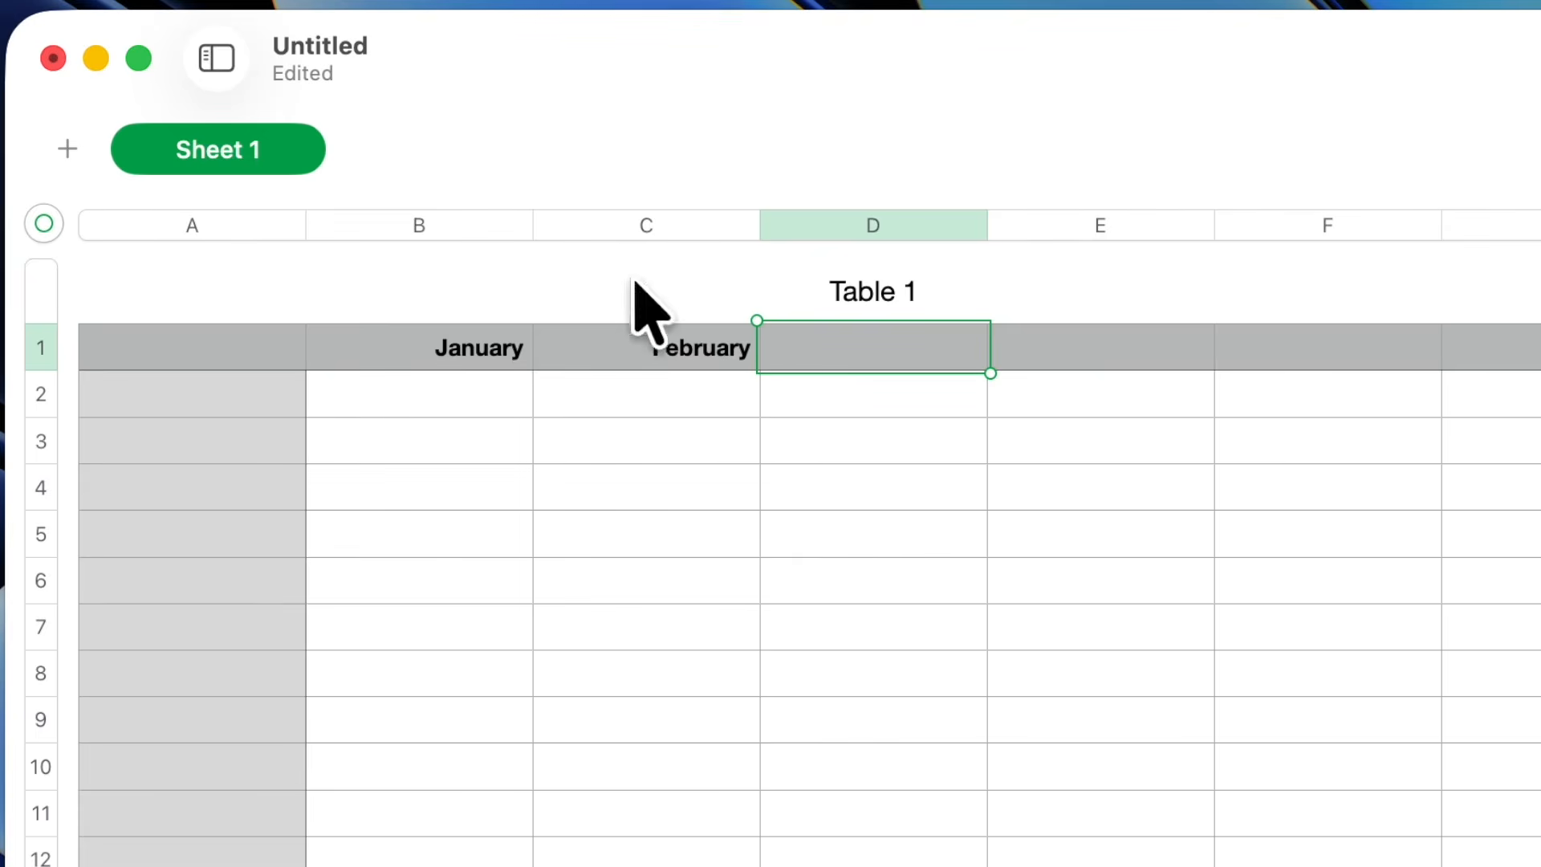
Autofill the month headings from January and February across row 1 through June in column G.
{"action": "left_click", "coordinate": [443, 342]}
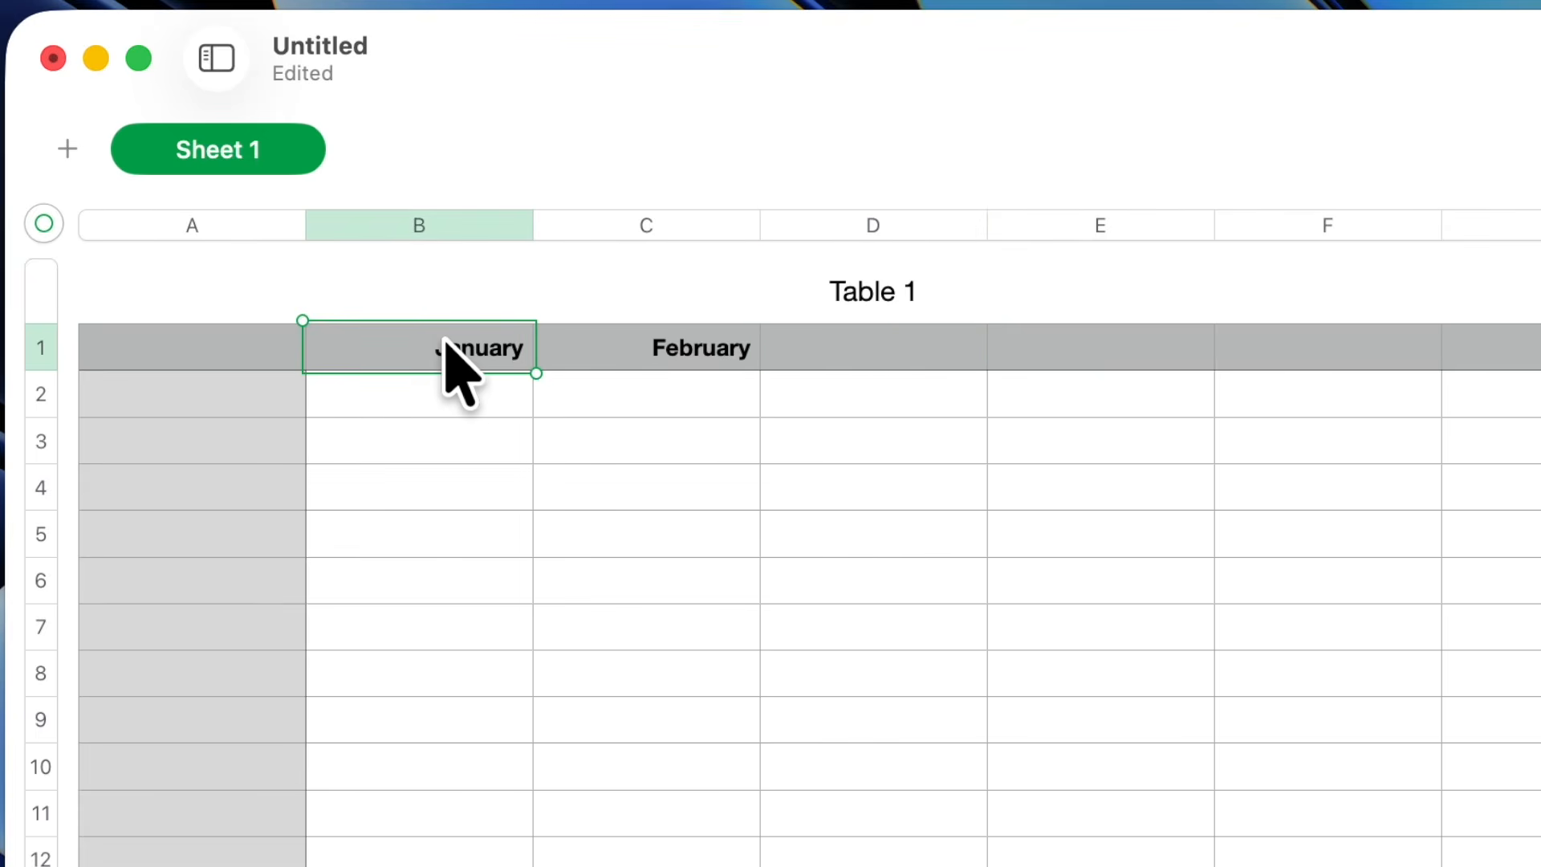
{"action": "key", "text": "shift+Right"}
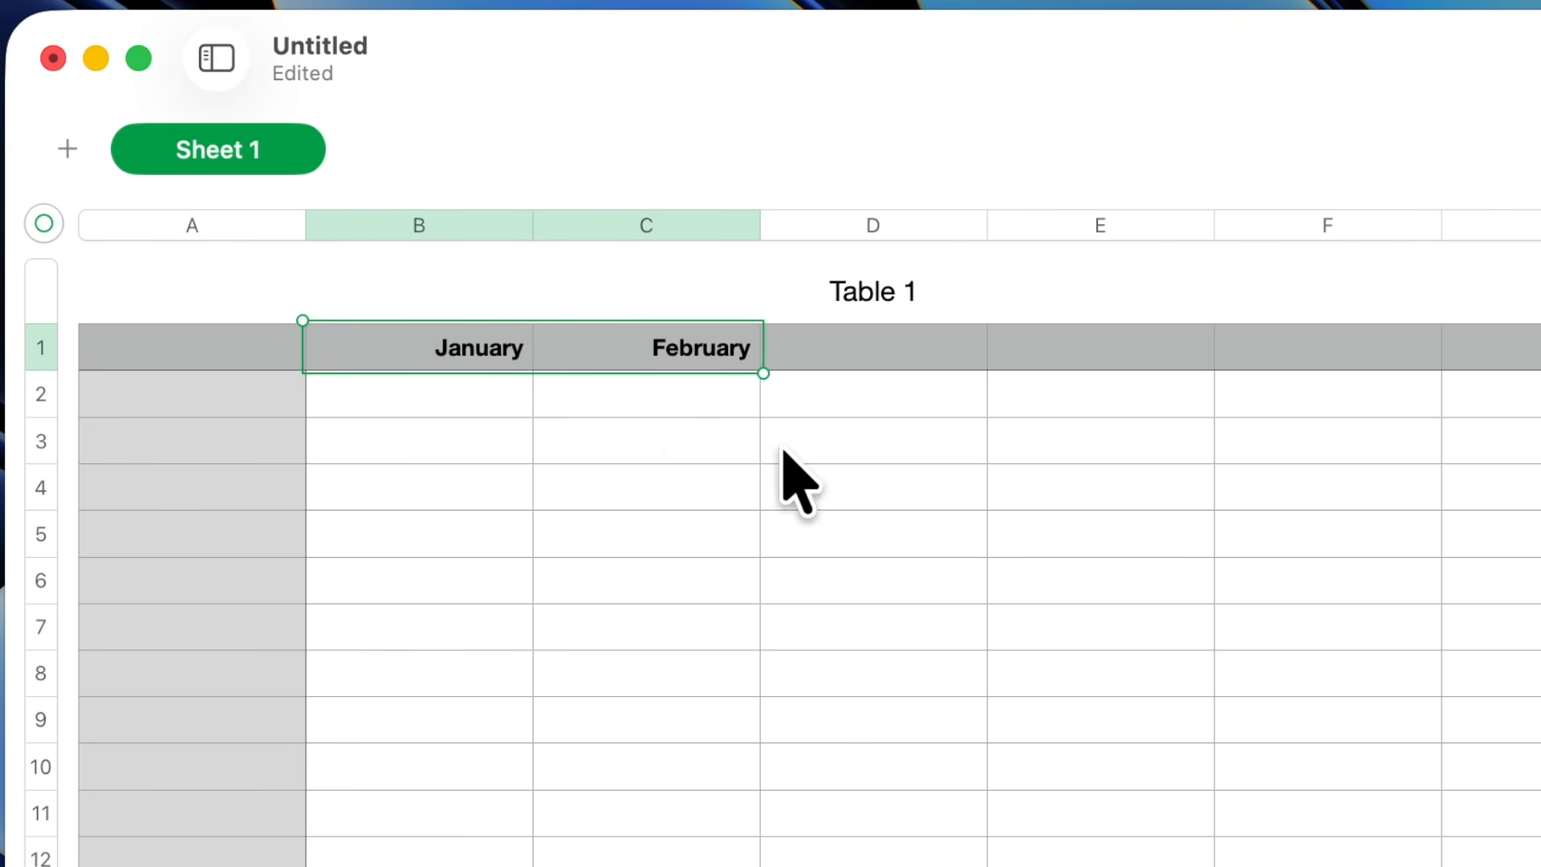
{"action": "mouse_move", "coordinate": [778, 363]}
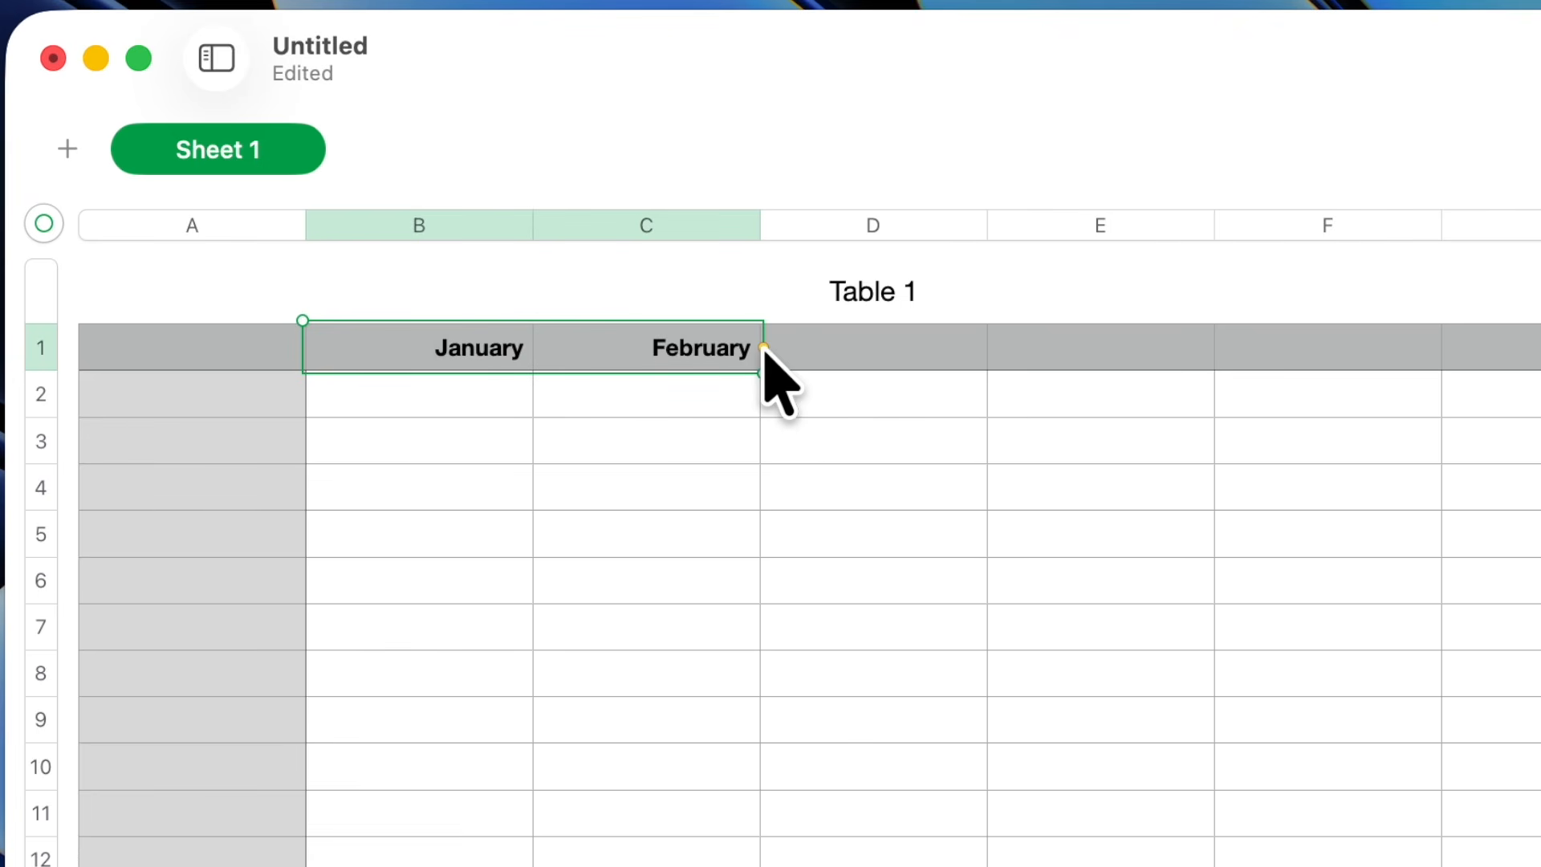
{"action": "left_click_drag", "start_coordinate": [763, 348], "coordinate": [767, 348]}
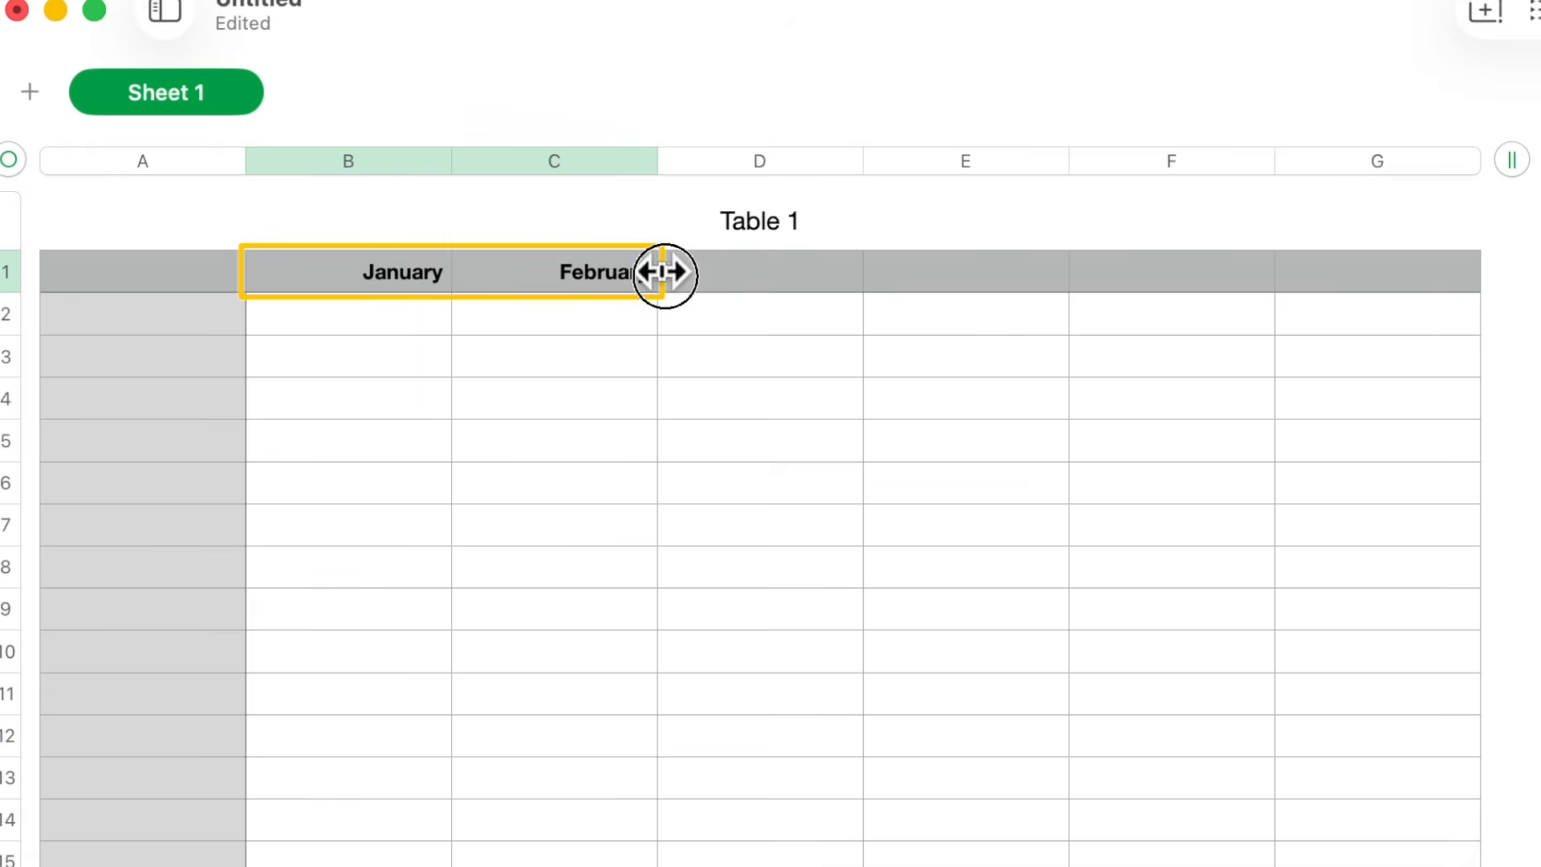
{"action": "left_click_drag", "start_coordinate": [665, 276], "coordinate": [1365, 308]}
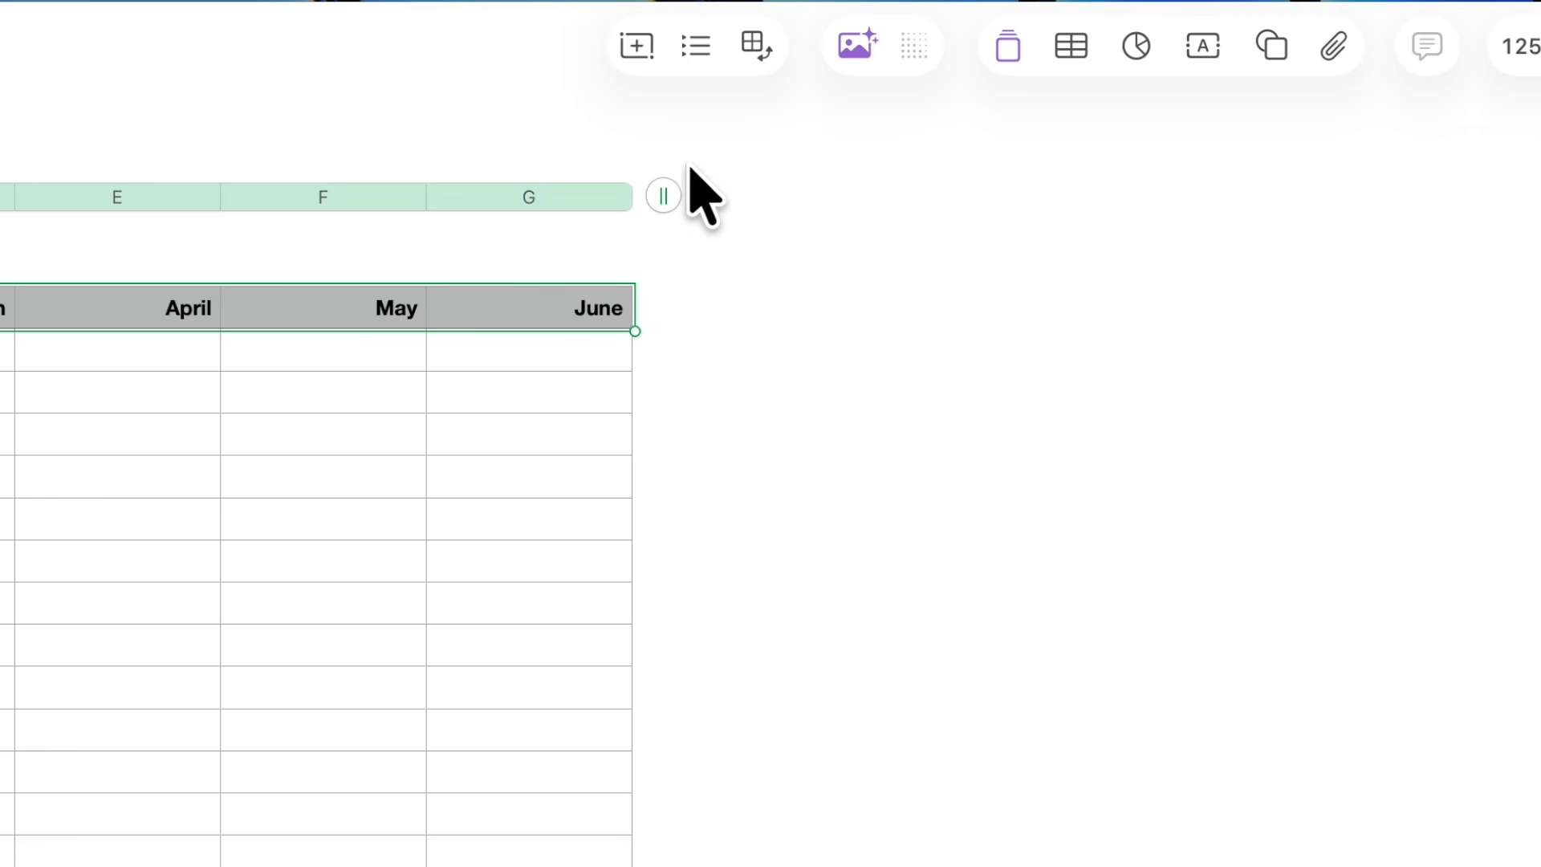
Add one column after June and enter the heading TOTAL in cell H1.
{"action": "left_click_drag", "start_coordinate": [662, 202], "coordinate": [866, 195]}
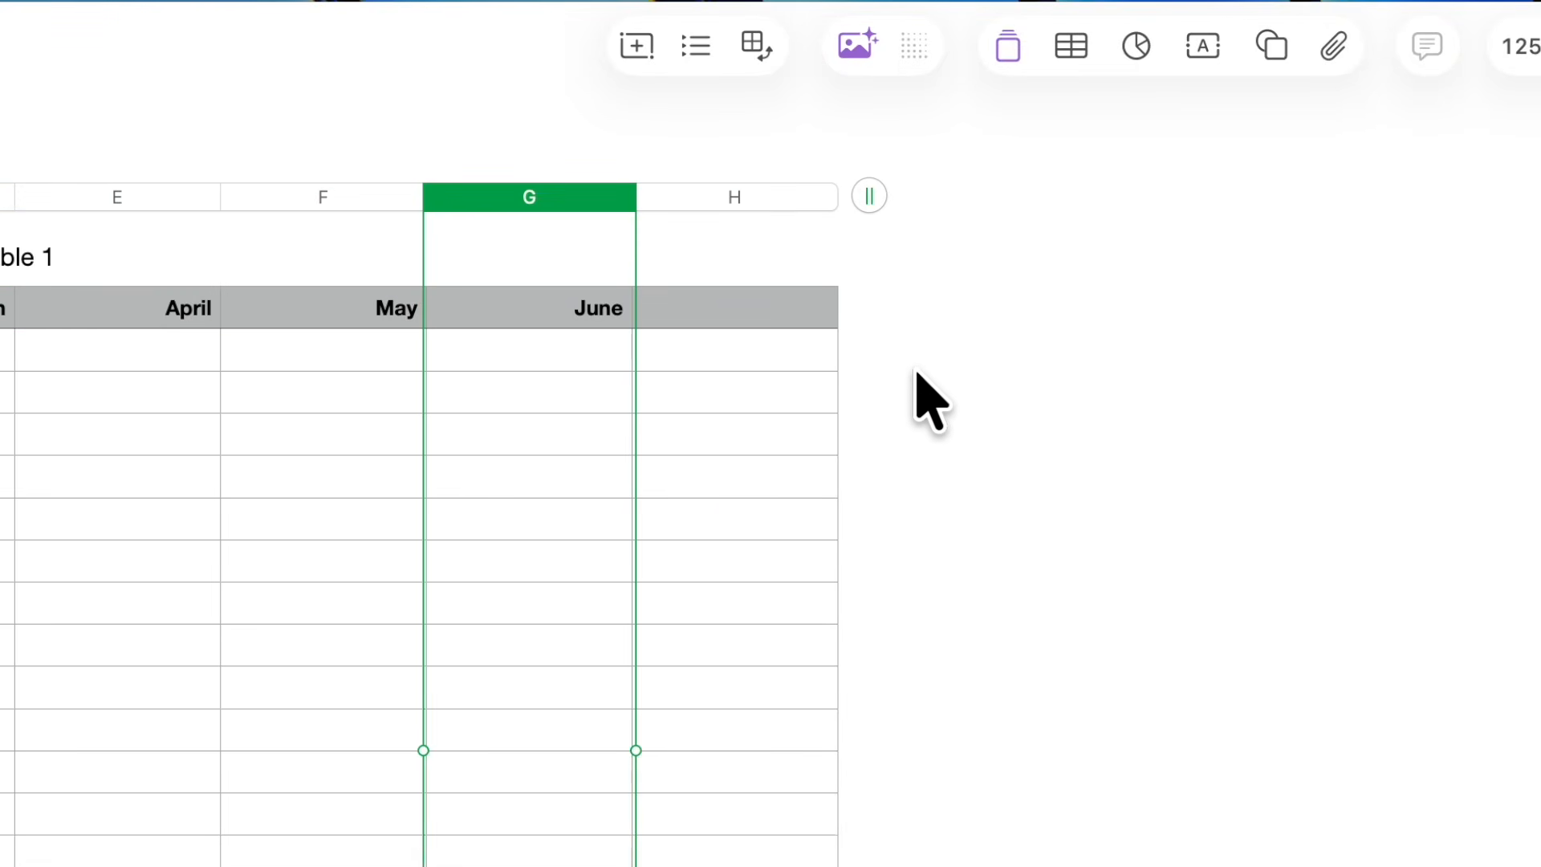
{"action": "left_click", "coordinate": [766, 321]}
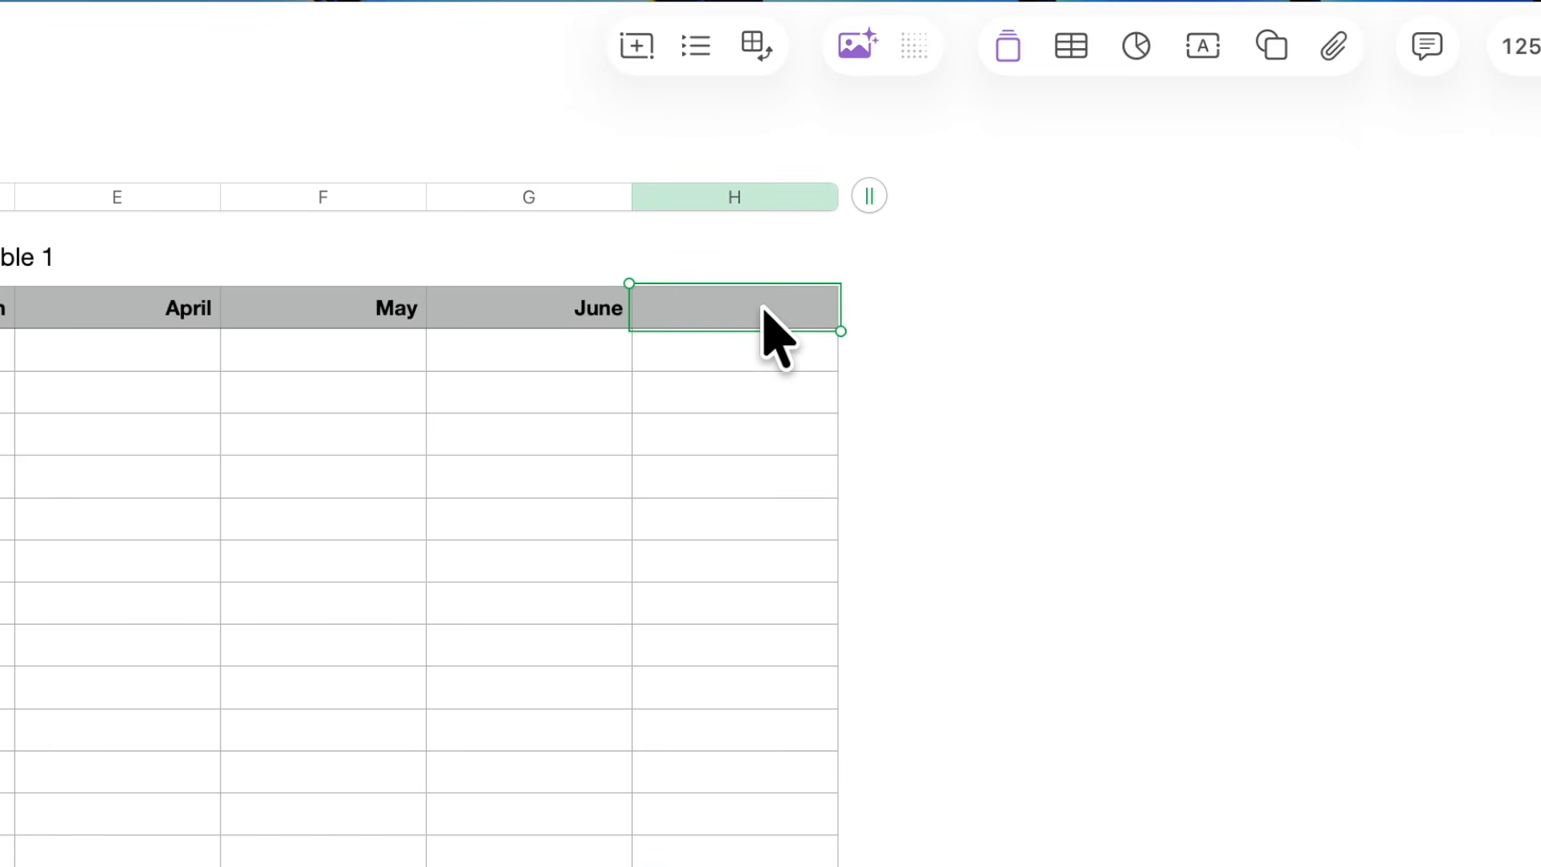
{"action": "type", "text": "T"}
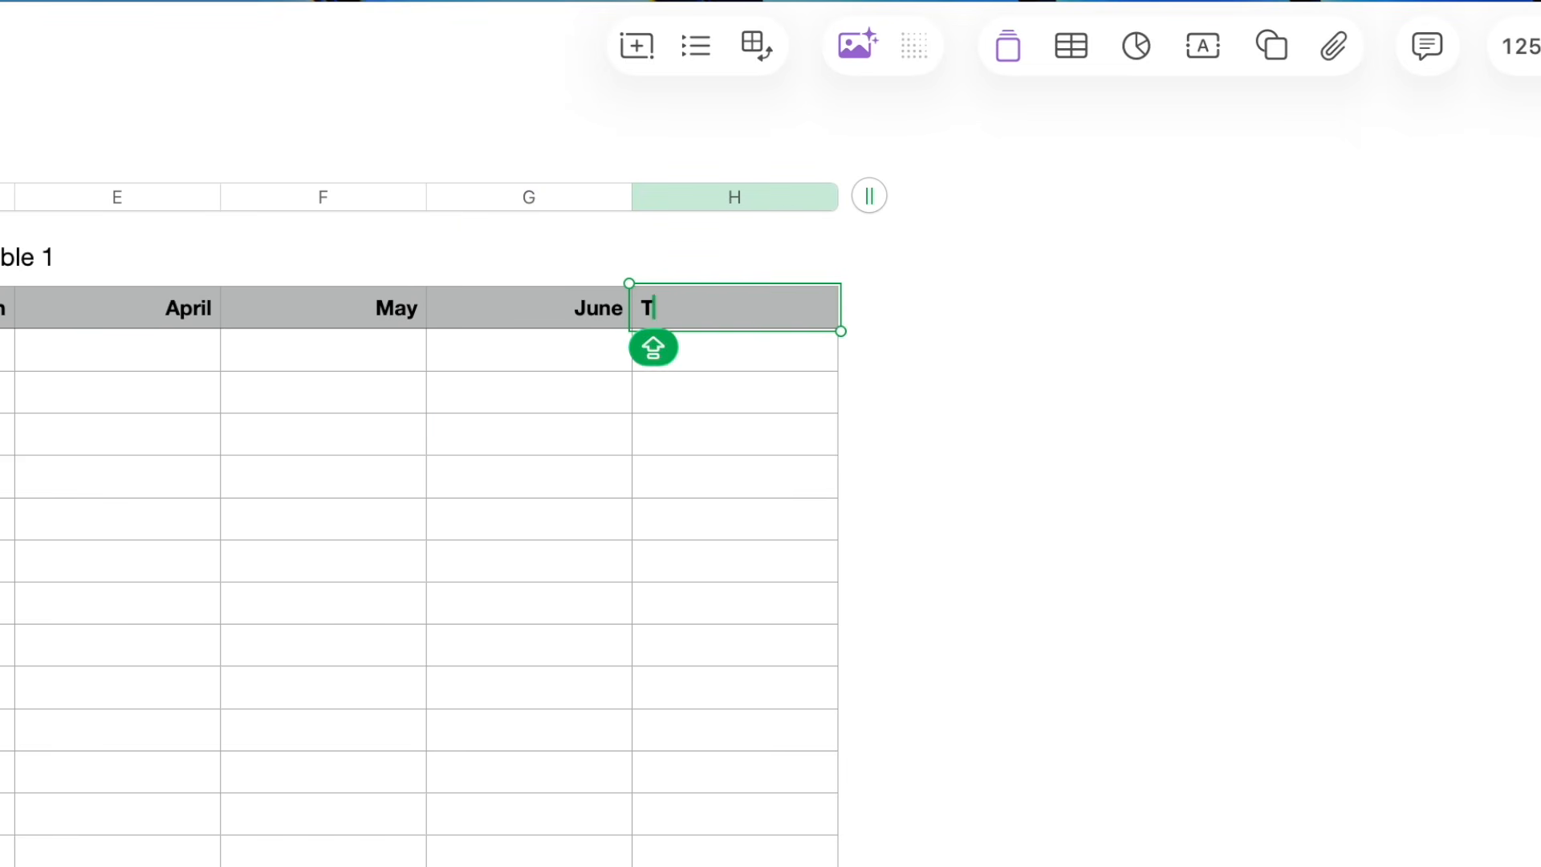
{"action": "type", "text": "OTAL"}
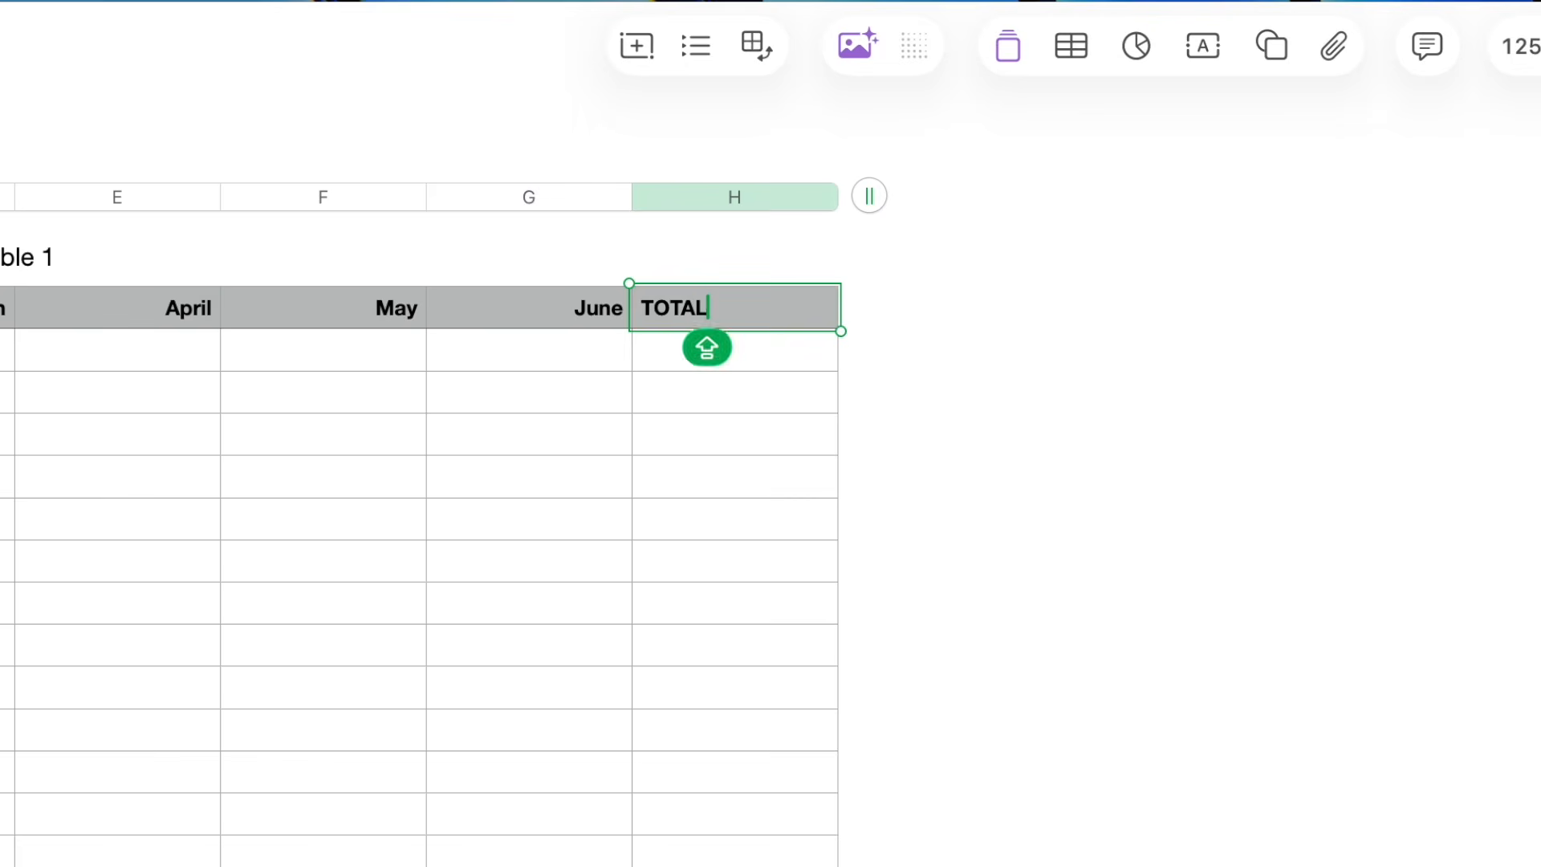
{"action": "key", "text": "Return"}
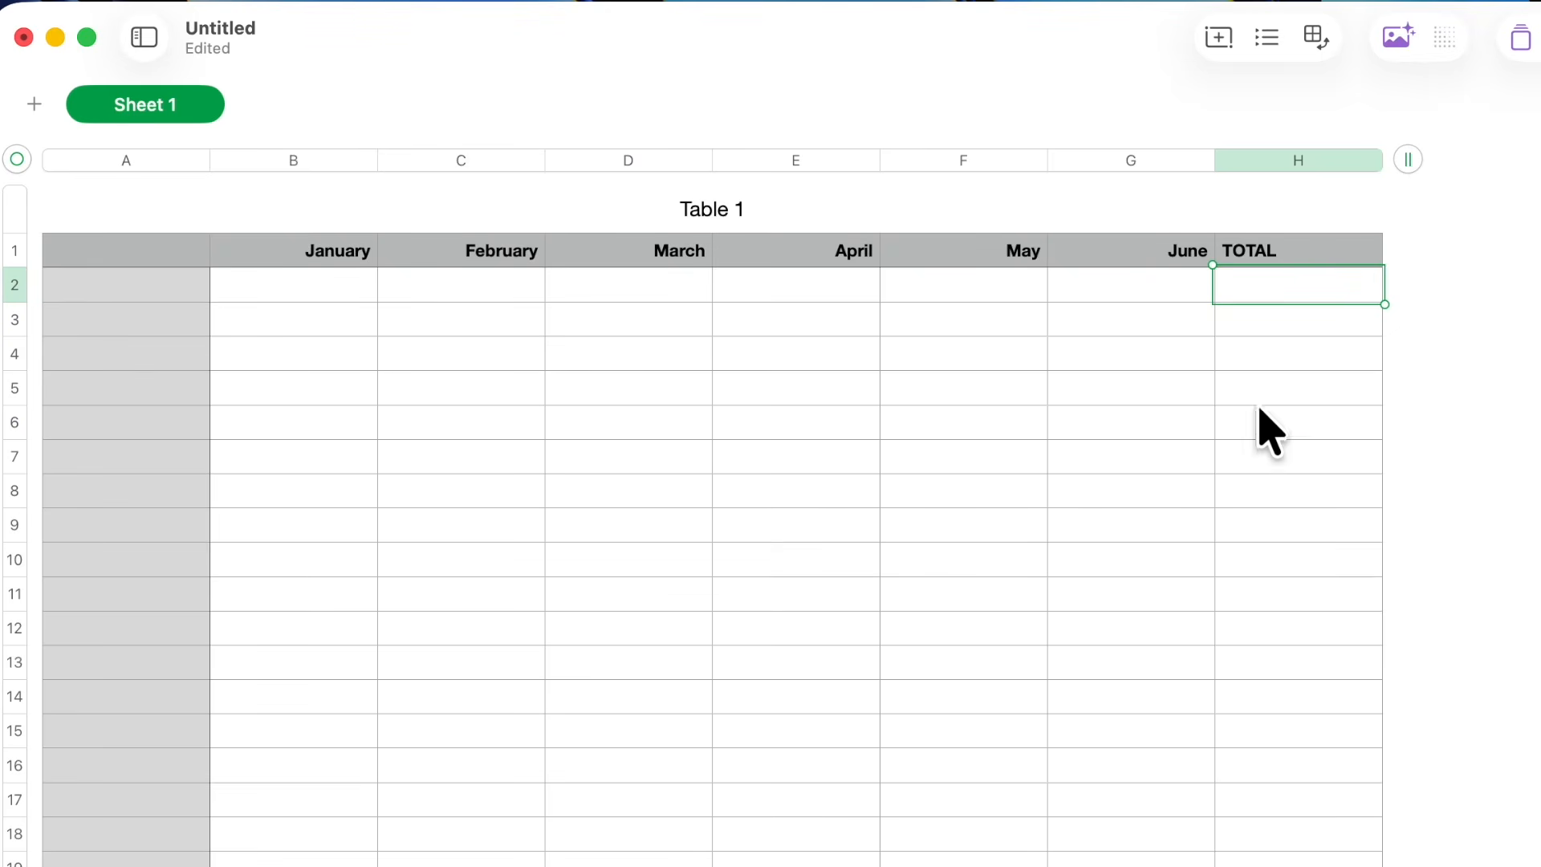
Center the headings in B1 through H1 and make them italic and underlined.
{"action": "left_click", "coordinate": [297, 262]}
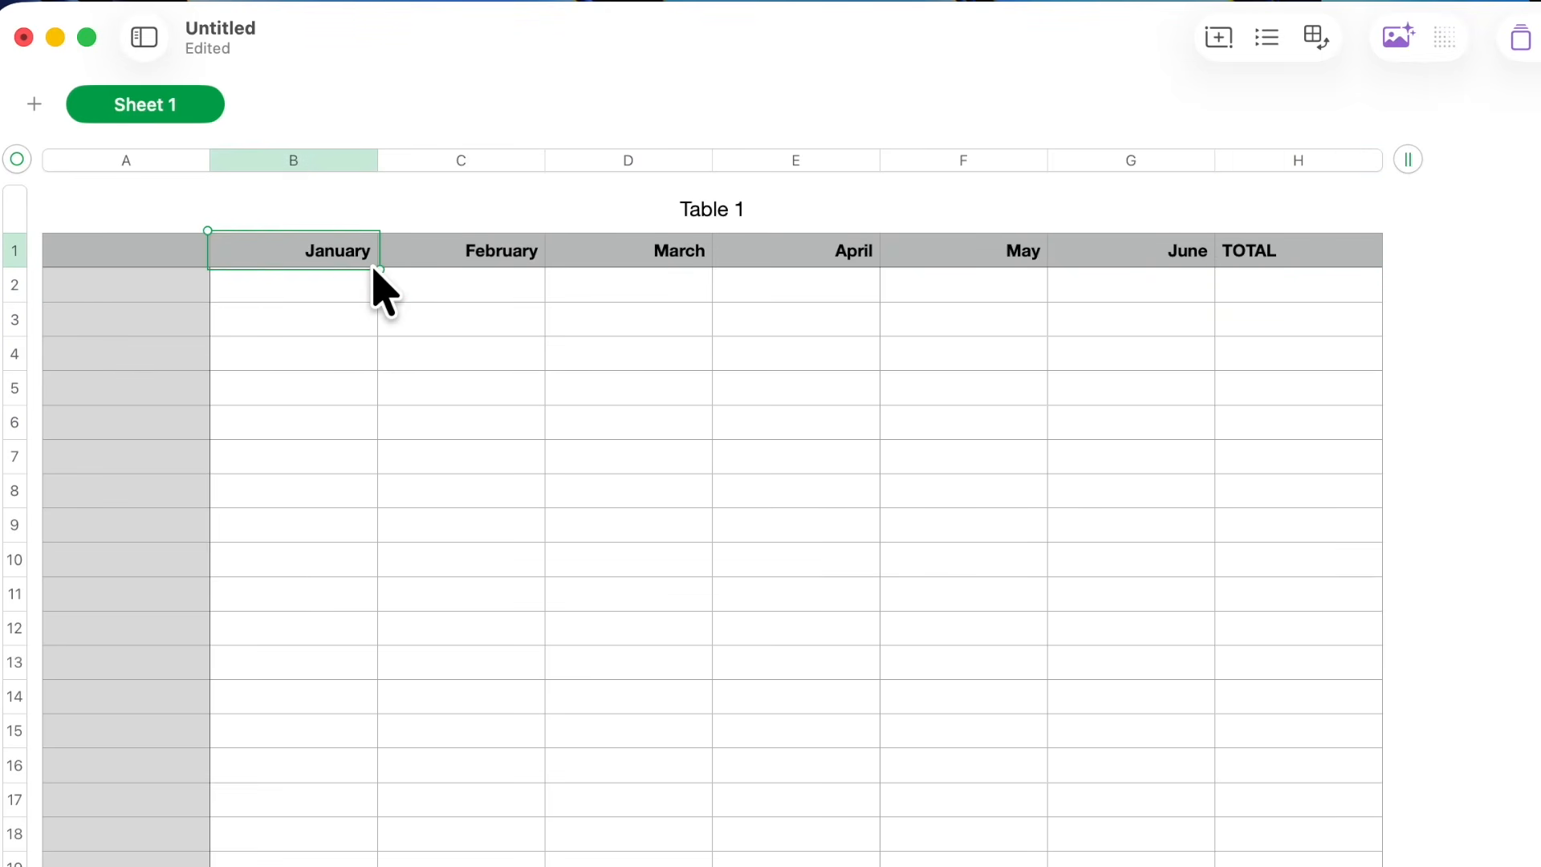
{"action": "key", "text": "shift+Right"}
{"action": "key", "text": "shift+Right"}
{"action": "key", "text": "shift+Right"}
{"action": "key", "text": "shift+Right"}
{"action": "key", "text": "shift+Right"}
{"action": "key", "text": "shift+Right"}
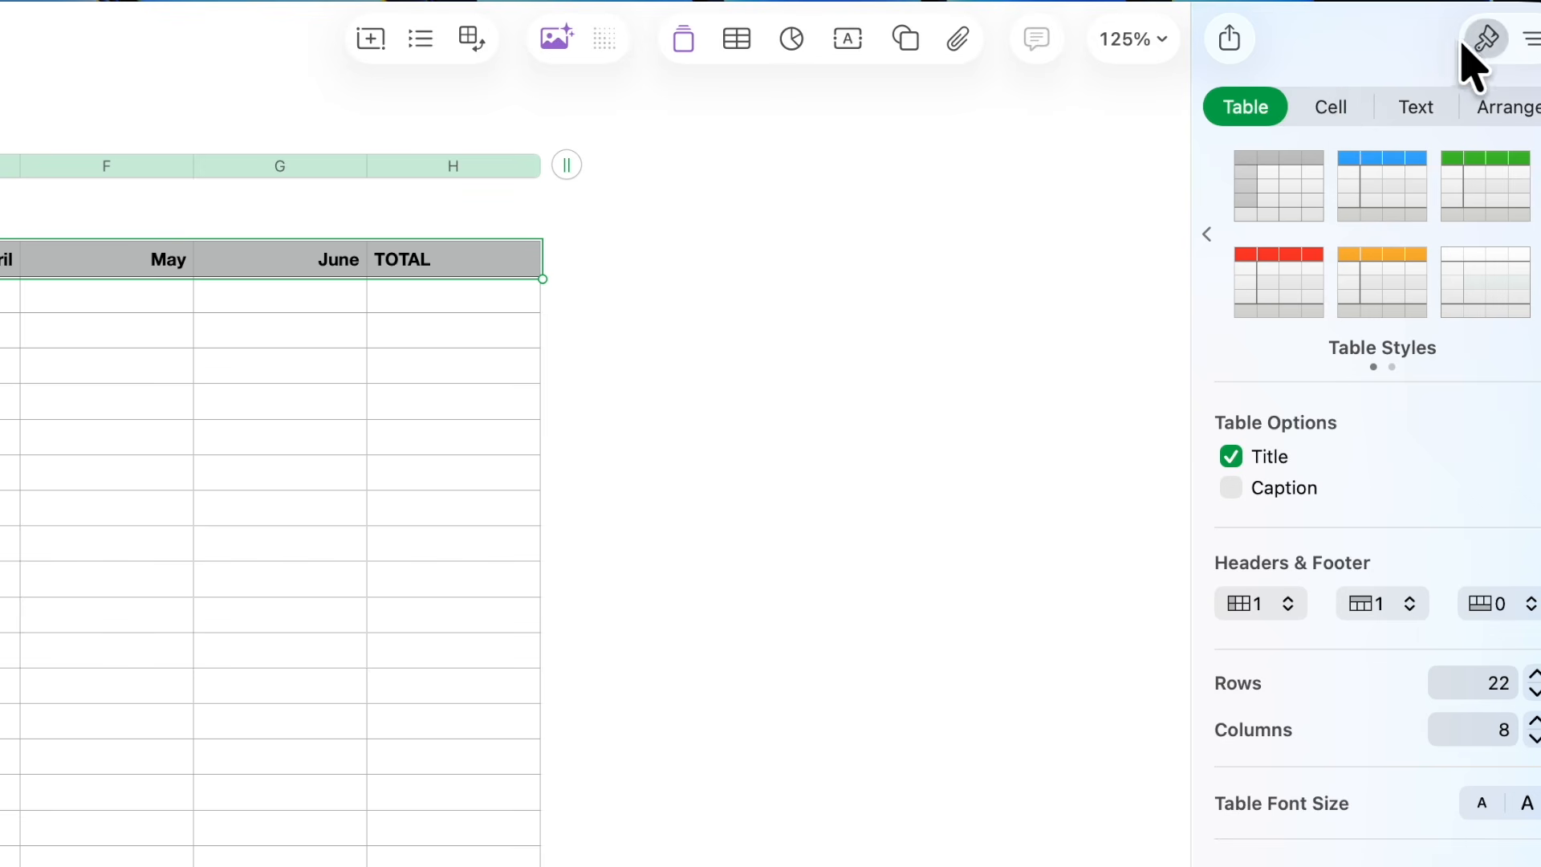
{"action": "left_click", "coordinate": [1418, 109]}
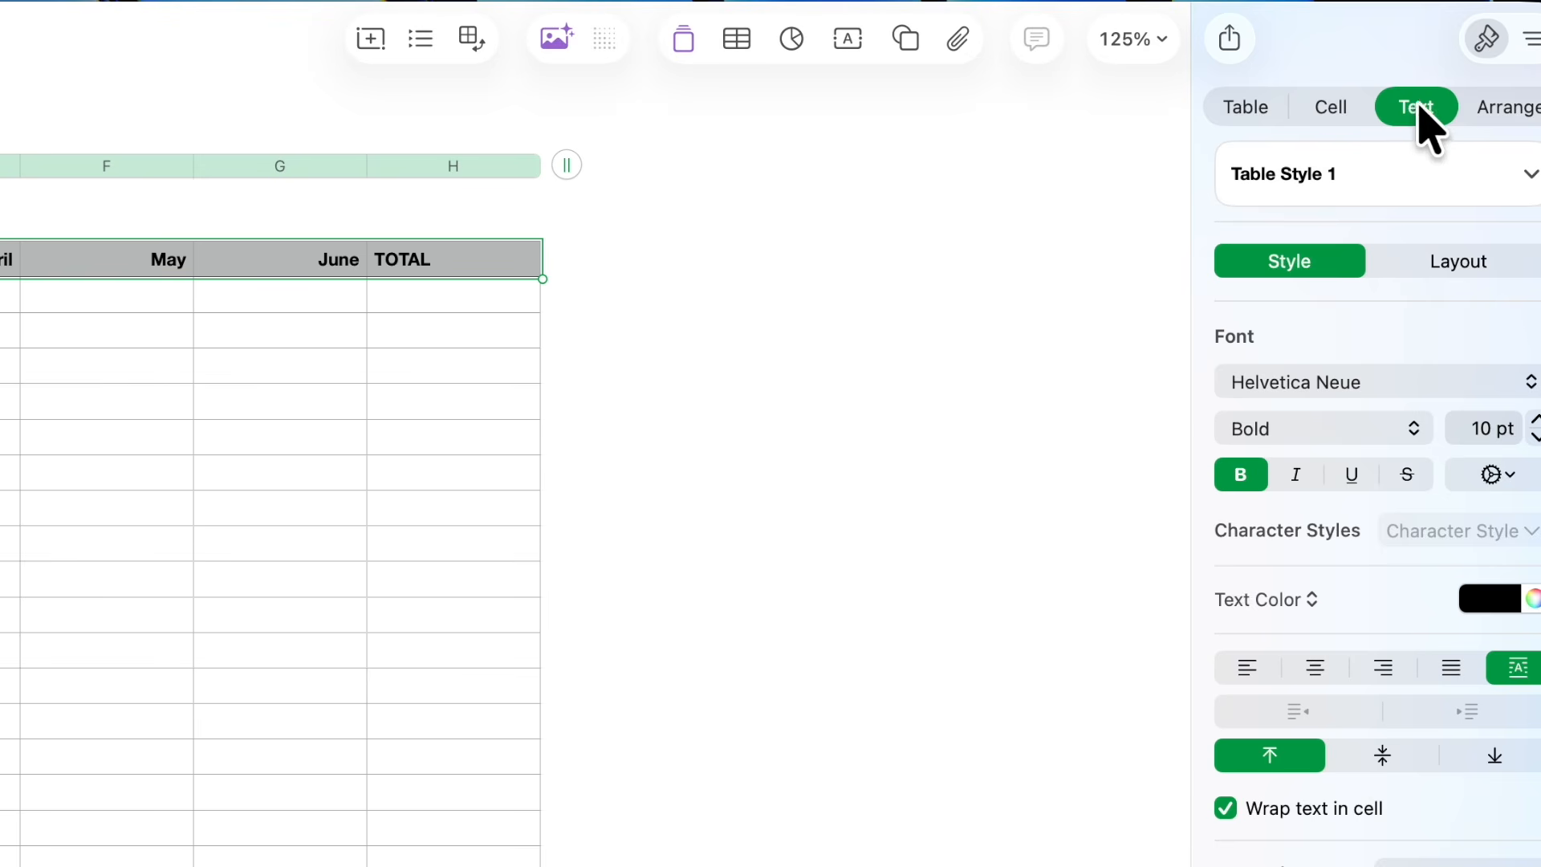
{"action": "left_click", "coordinate": [1317, 669]}
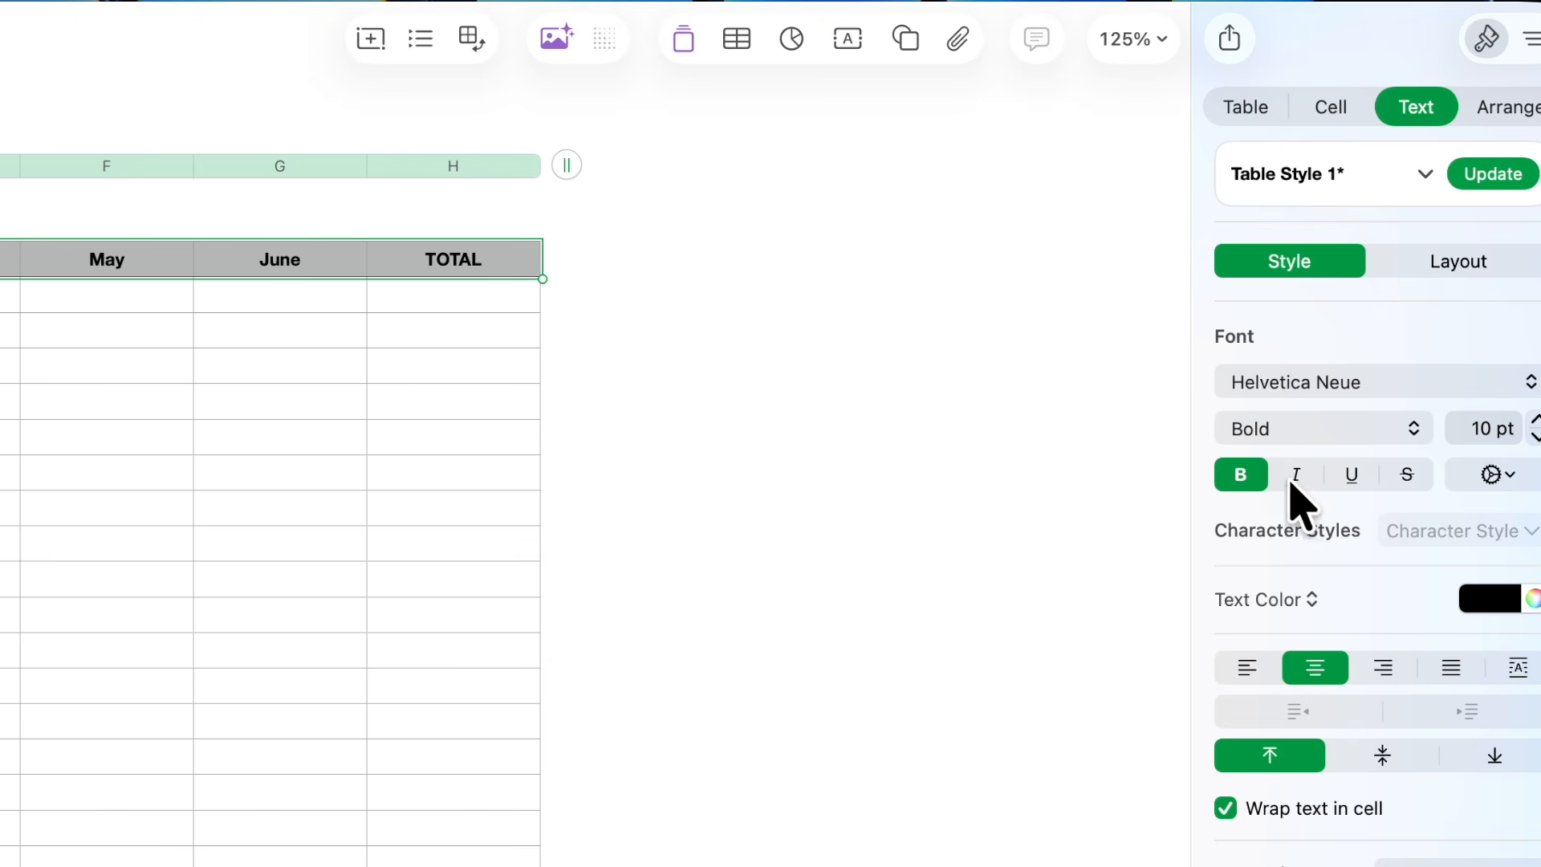
{"action": "left_click", "coordinate": [1297, 475]}
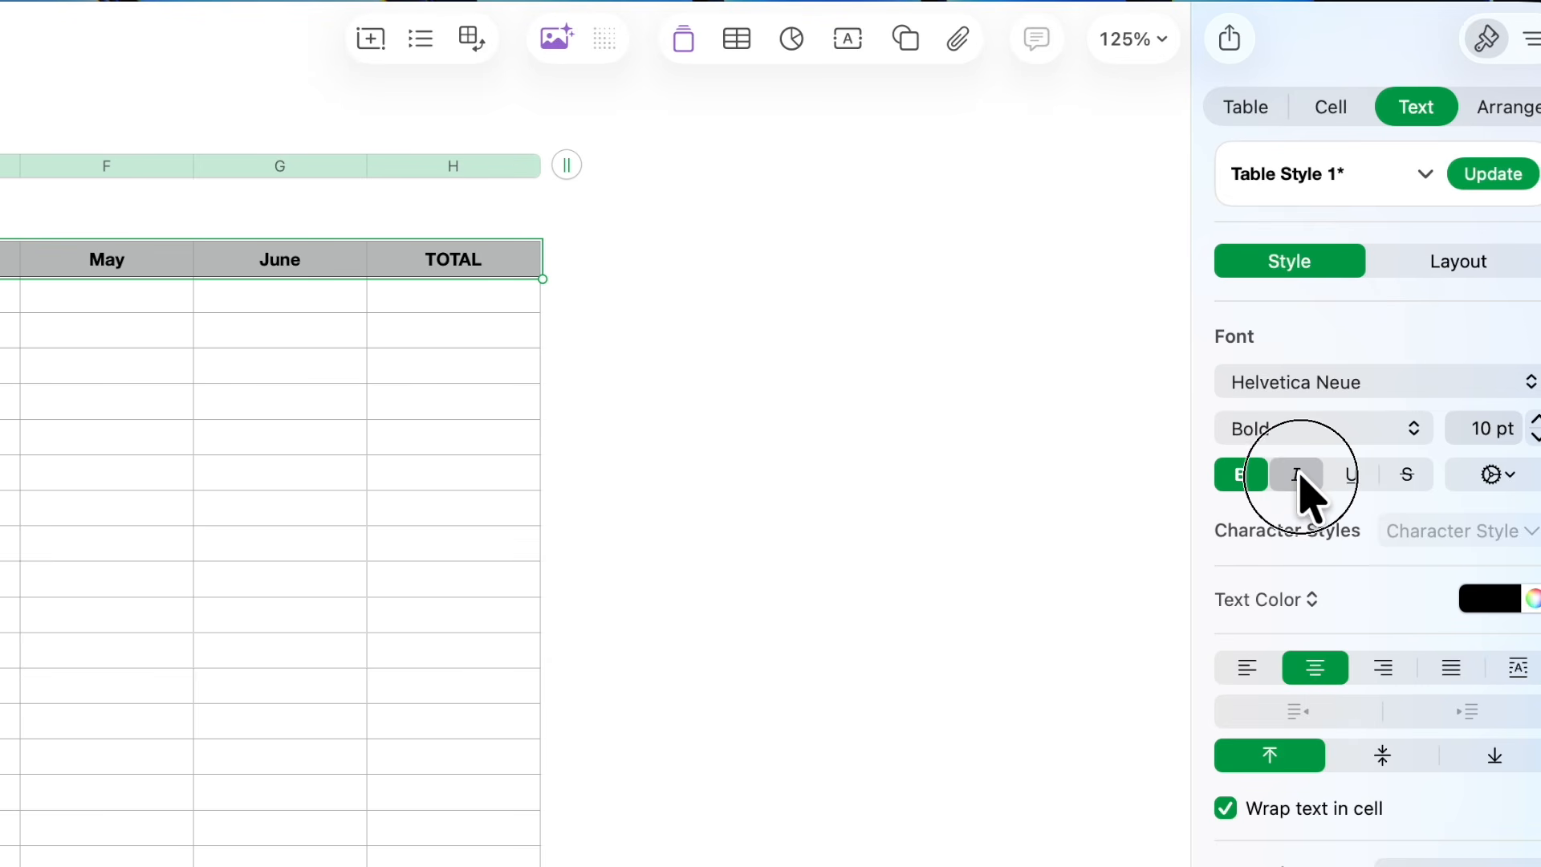
{"action": "left_click", "coordinate": [1351, 475]}
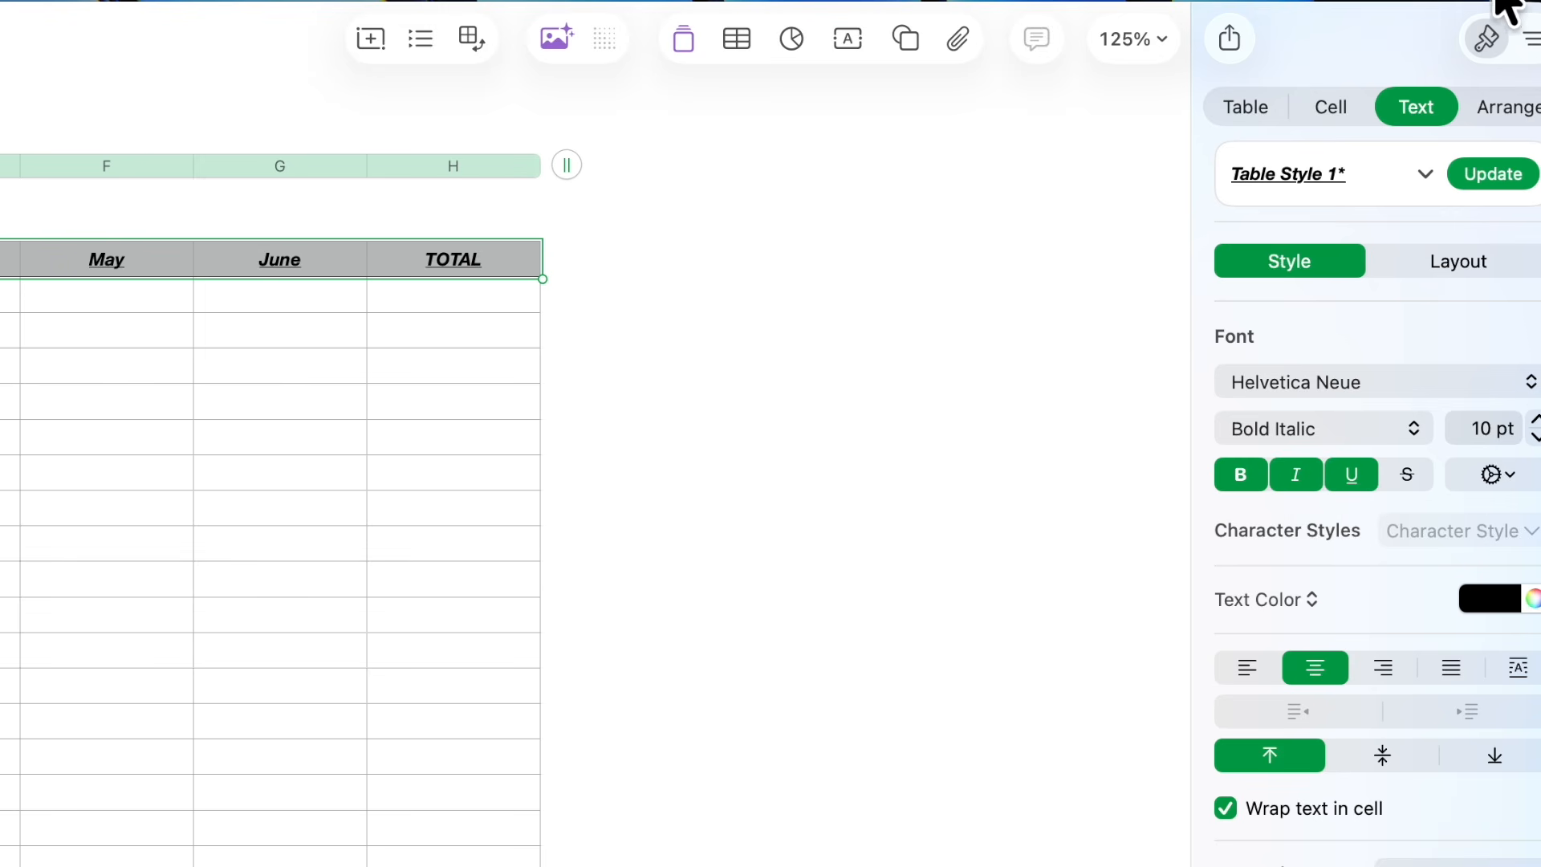
Format all body cells from B2 through H22 with the Number data format.
{"action": "left_click", "coordinate": [1, 295]}
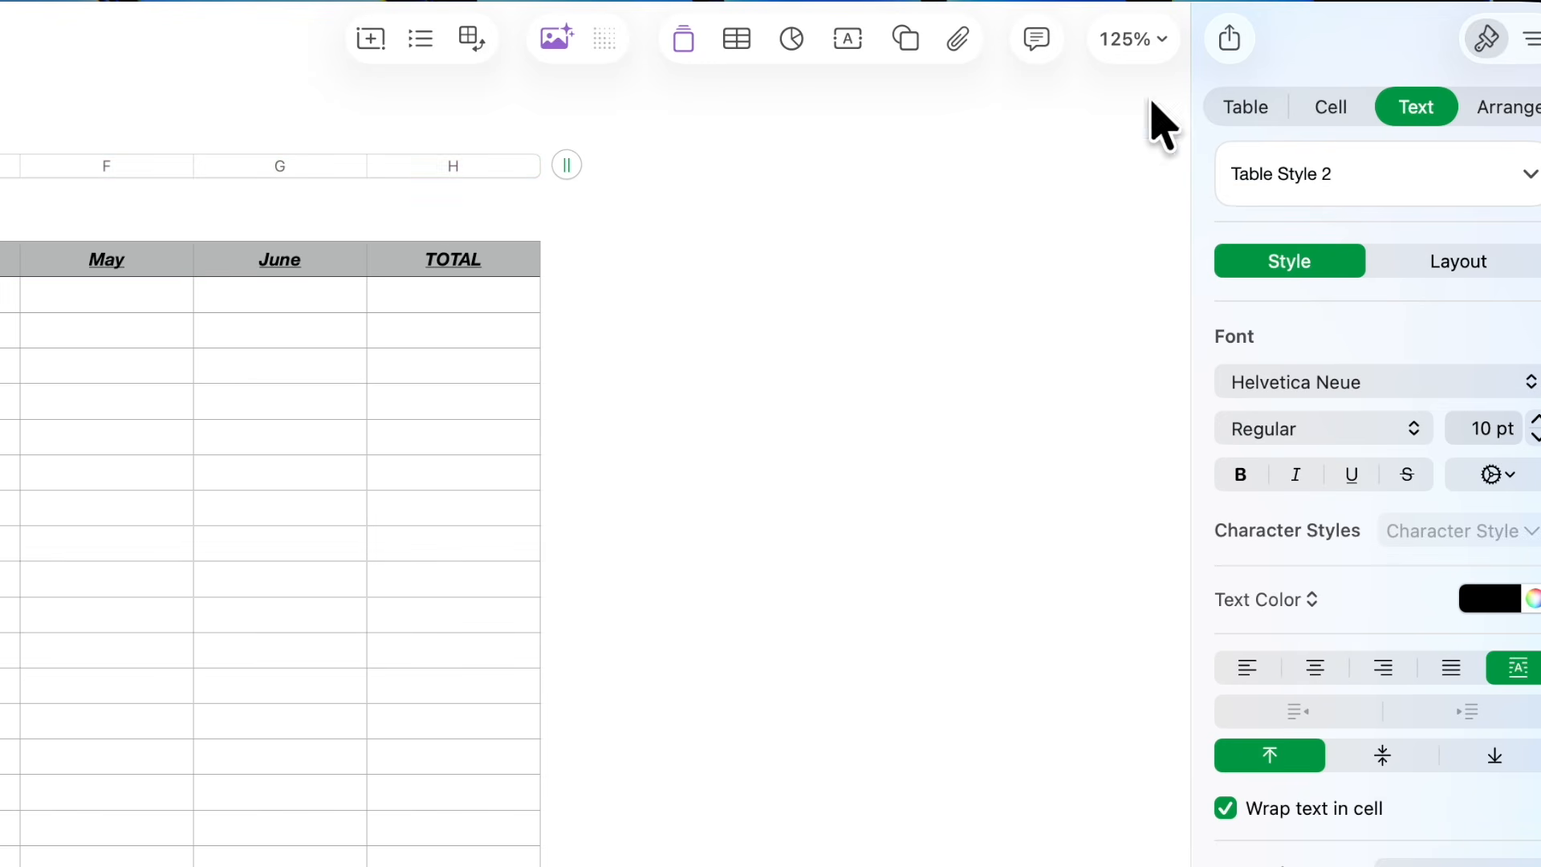
{"action": "left_click", "coordinate": [1330, 101]}
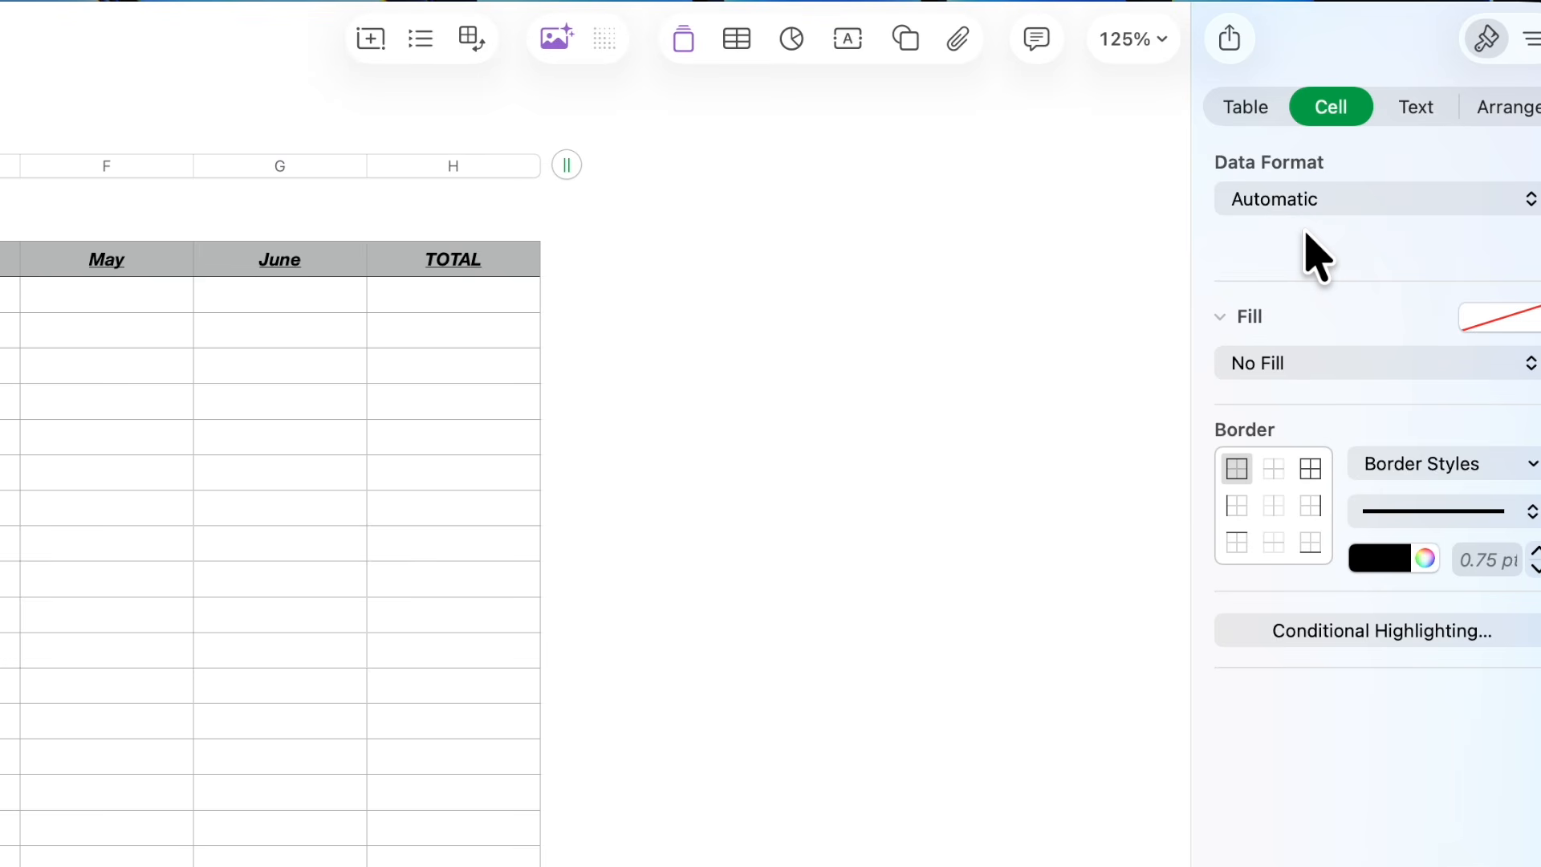
{"action": "key", "text": "shift+Down"}
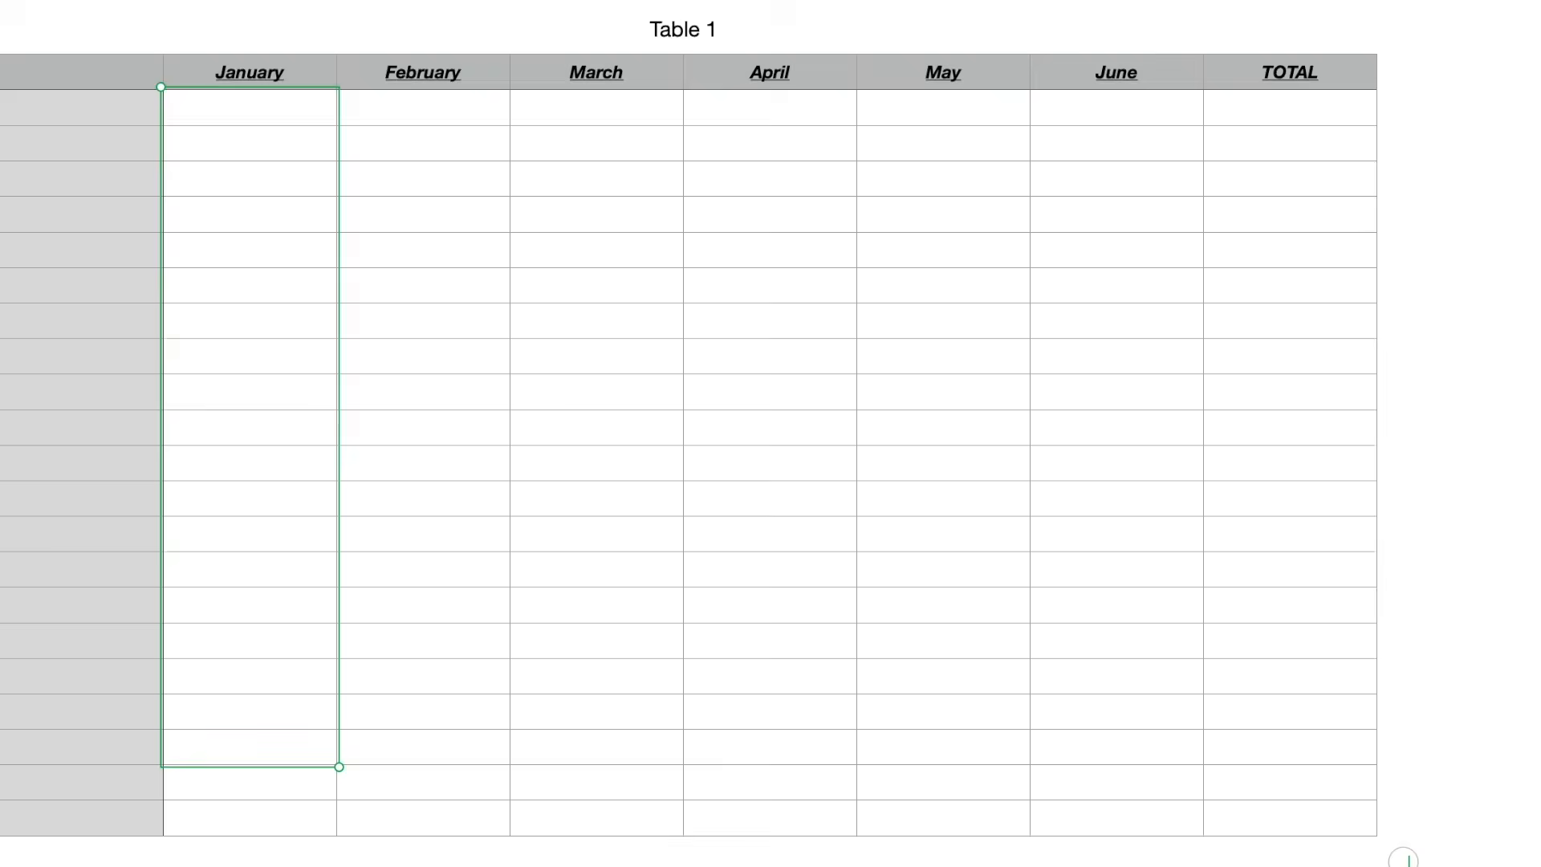
{"action": "key", "text": "shift+Down"}
{"action": "key", "text": "shift+Down"}
{"action": "key", "text": "shift+Right"}
{"action": "key", "text": "shift+Right"}
{"action": "key", "text": "shift+Right"}
{"action": "key", "text": "shift+Right"}
{"action": "key", "text": "shift+Right"}
{"action": "key", "text": "shift+Right"}
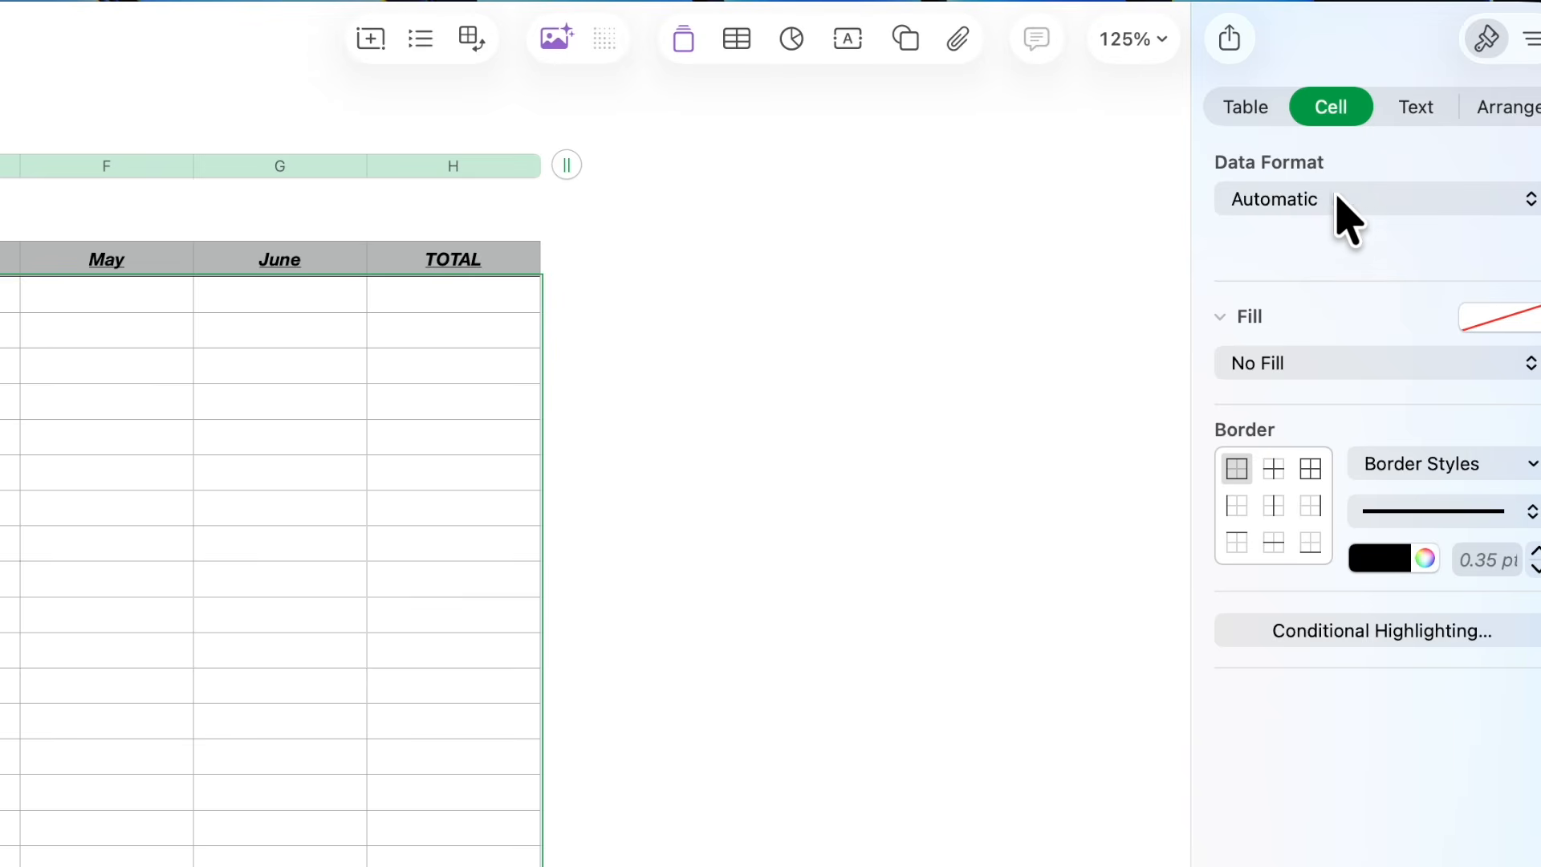
{"action": "left_click", "coordinate": [1531, 203]}
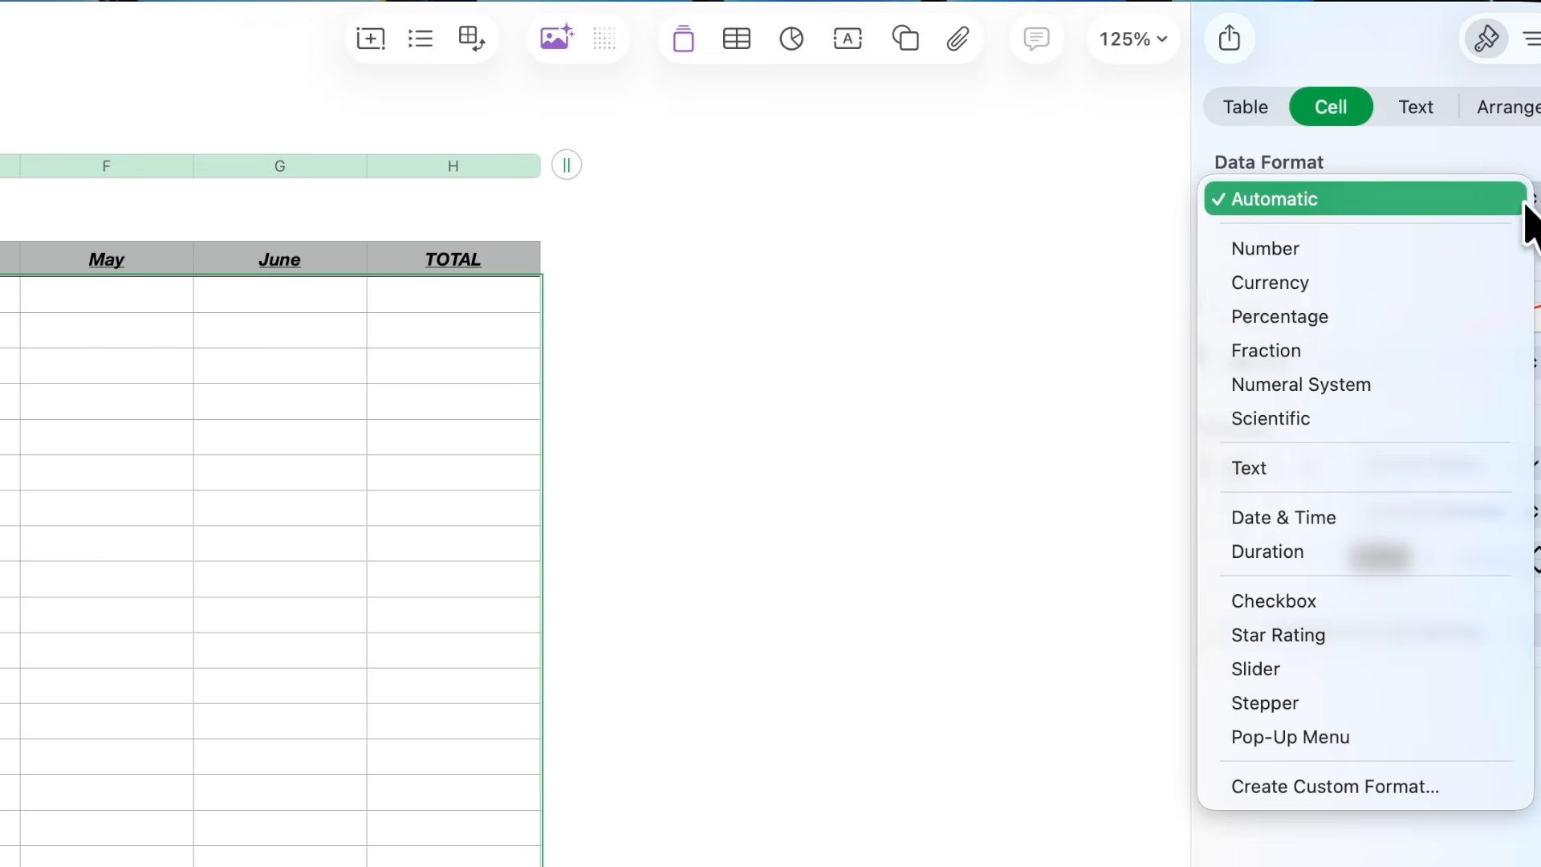
{"action": "left_click", "coordinate": [1284, 252]}
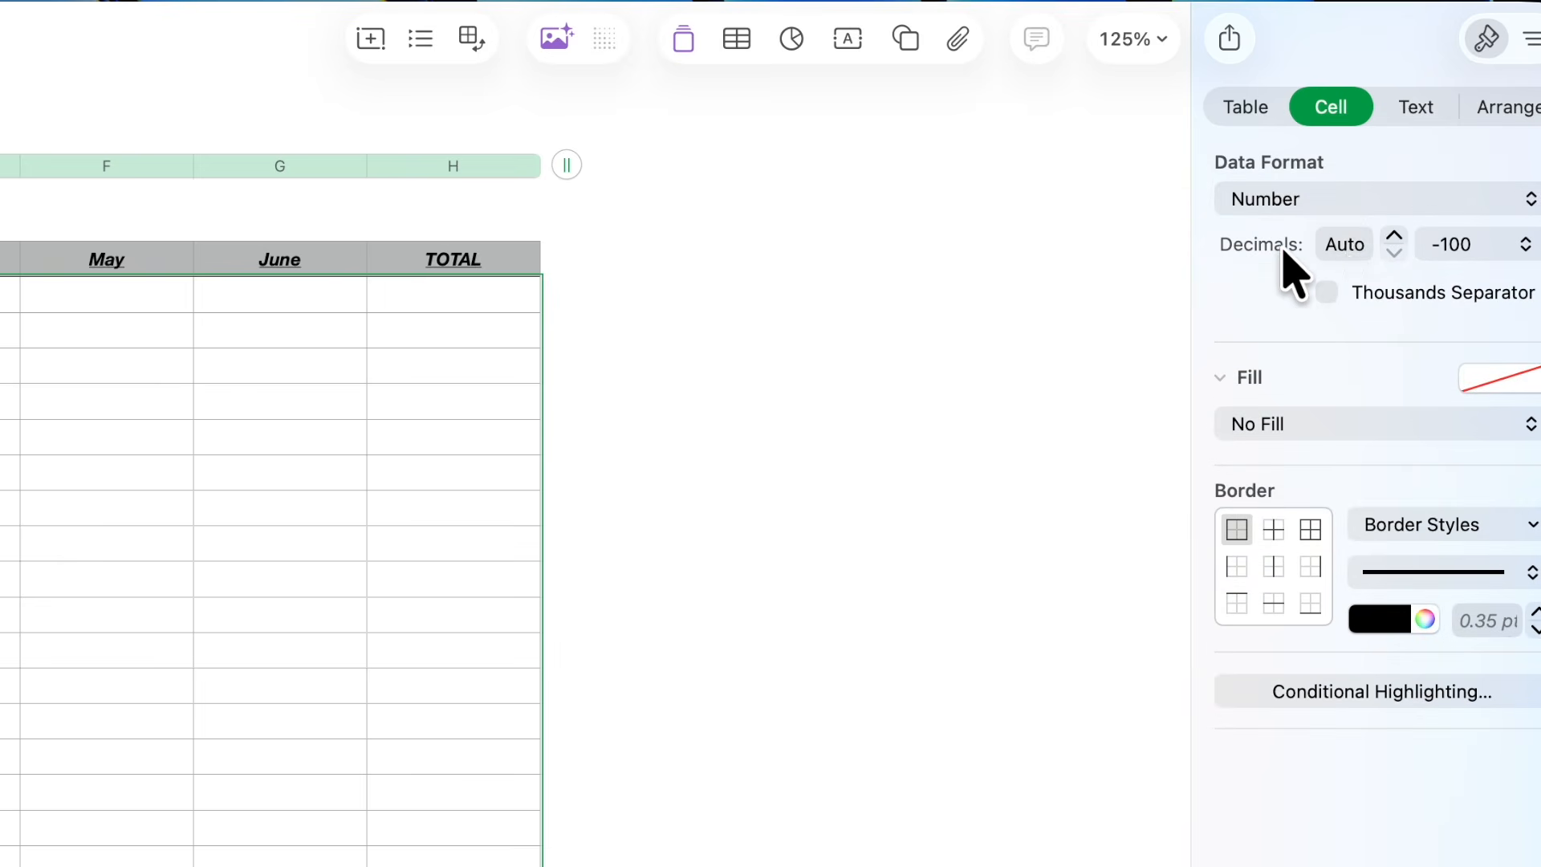
Give the selected number cells 2 decimals, red parentheses for negative values and a thousands separator.
{"action": "left_click", "coordinate": [1395, 237]}
{"action": "left_click", "coordinate": [1395, 238]}
{"action": "left_click", "coordinate": [1531, 255]}
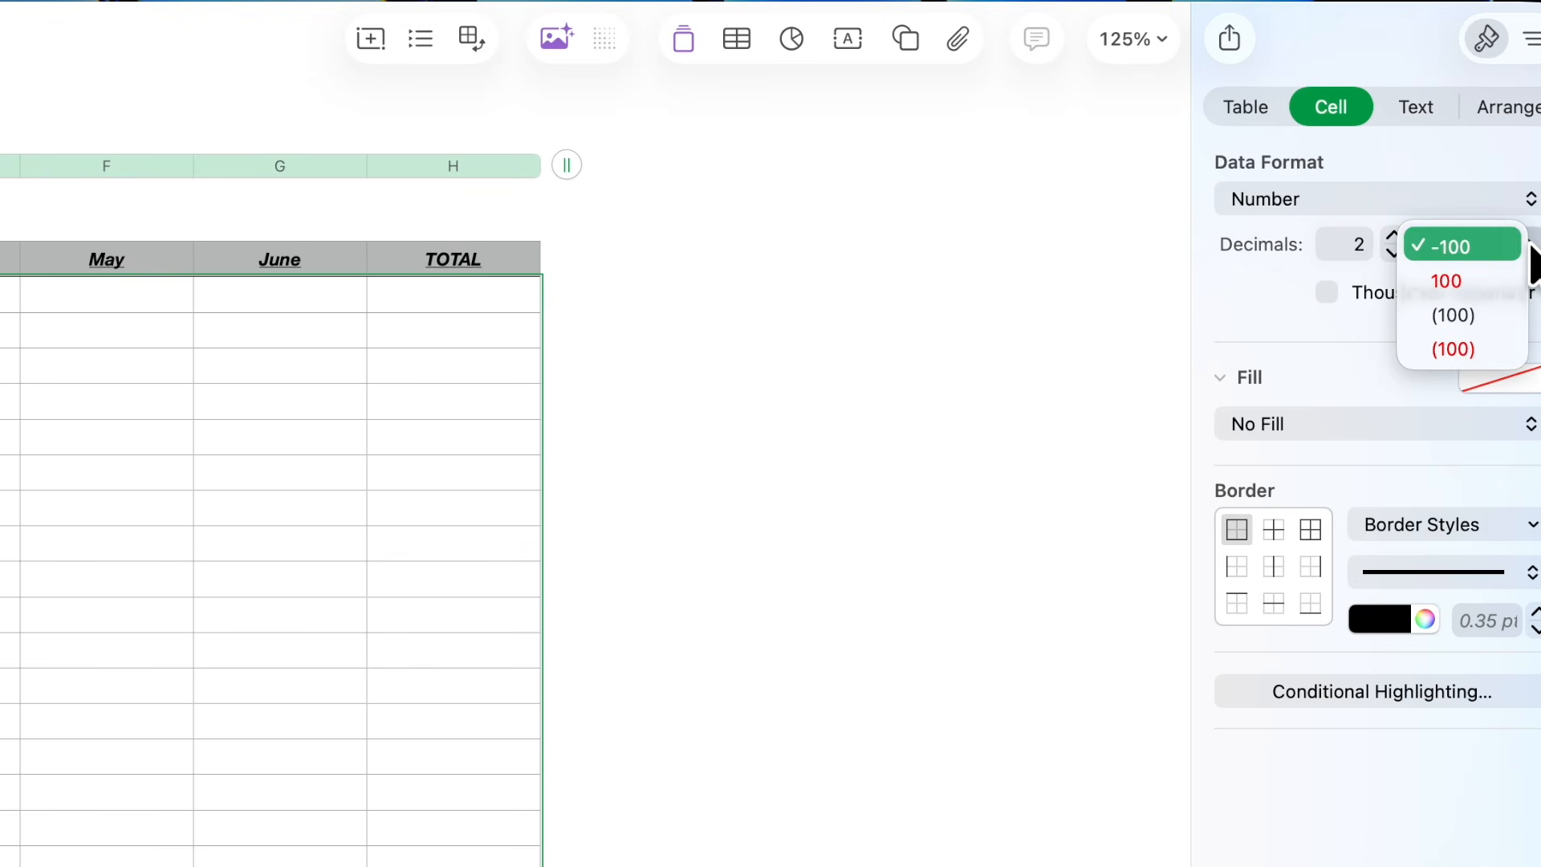
{"action": "left_click", "coordinate": [1466, 352]}
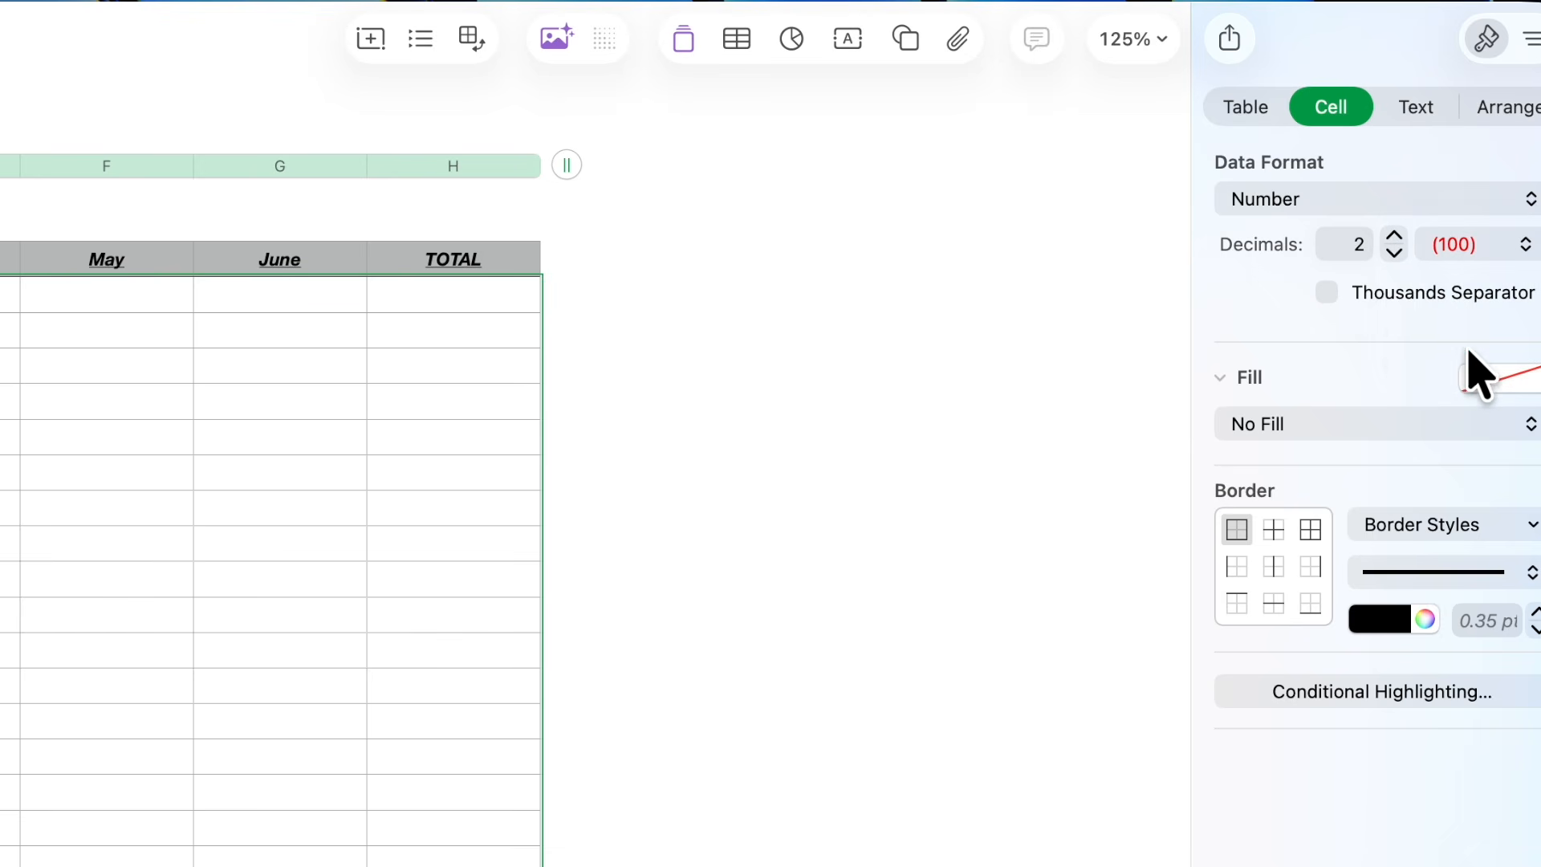
{"action": "left_click", "coordinate": [1326, 294]}
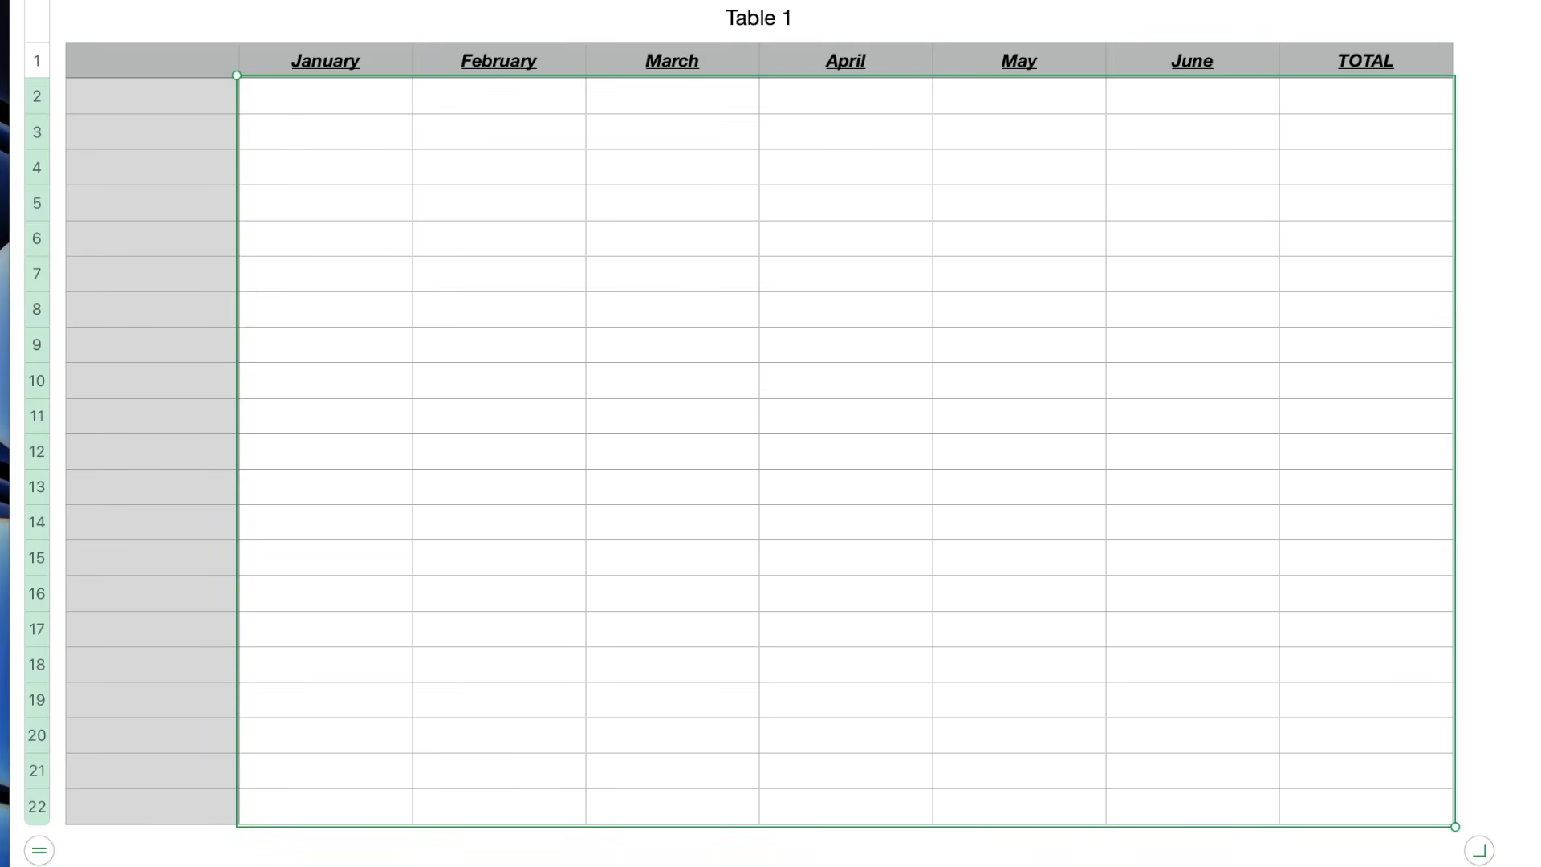
Enter 250 as the January amount in cell B2.
{"action": "left_click", "coordinate": [359, 101]}
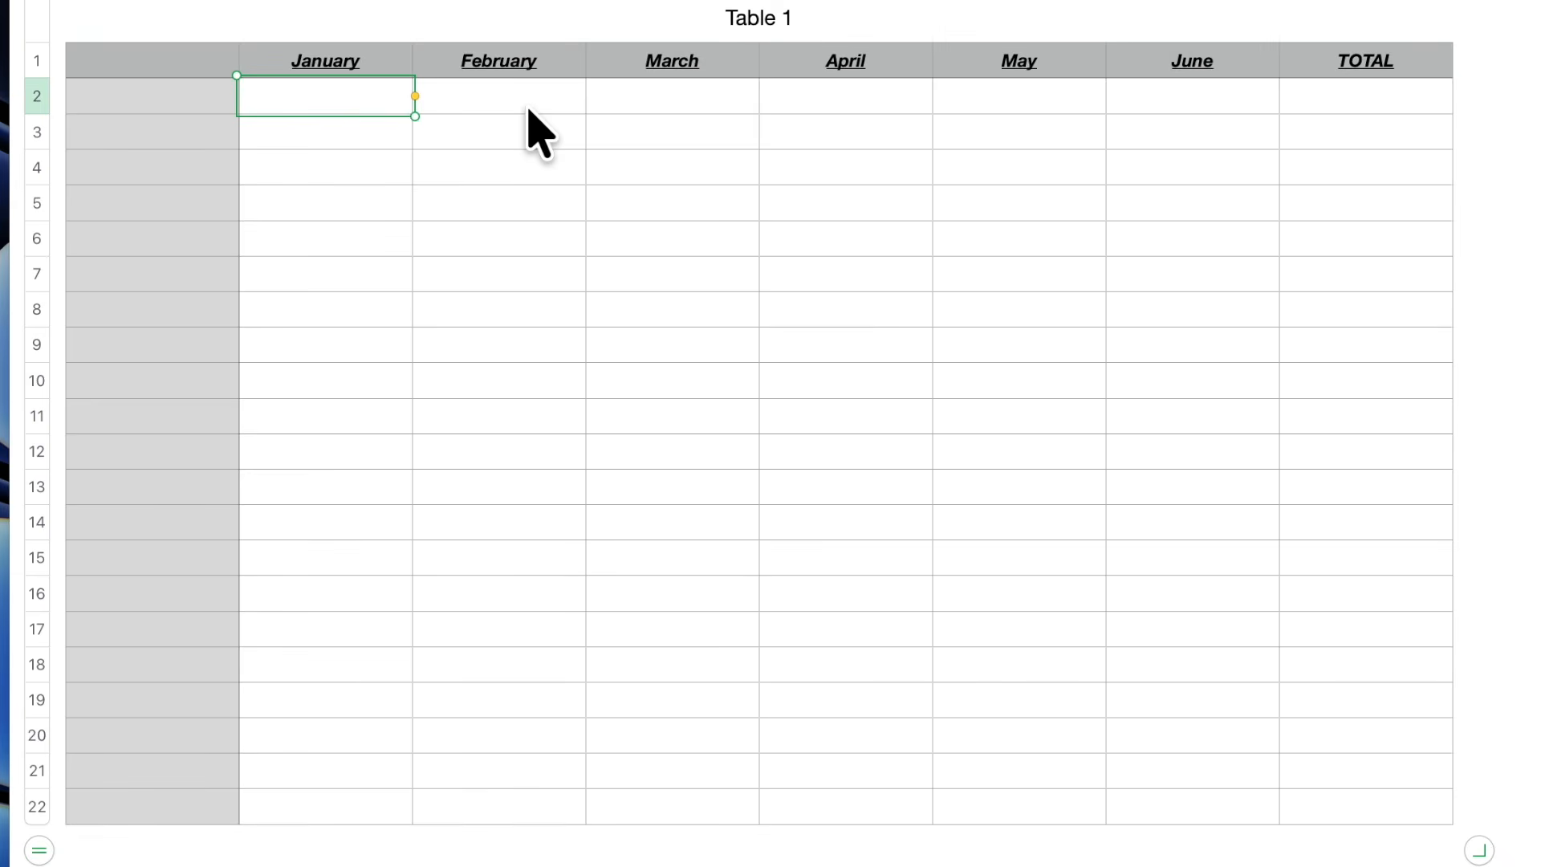
{"action": "type", "text": "250."}
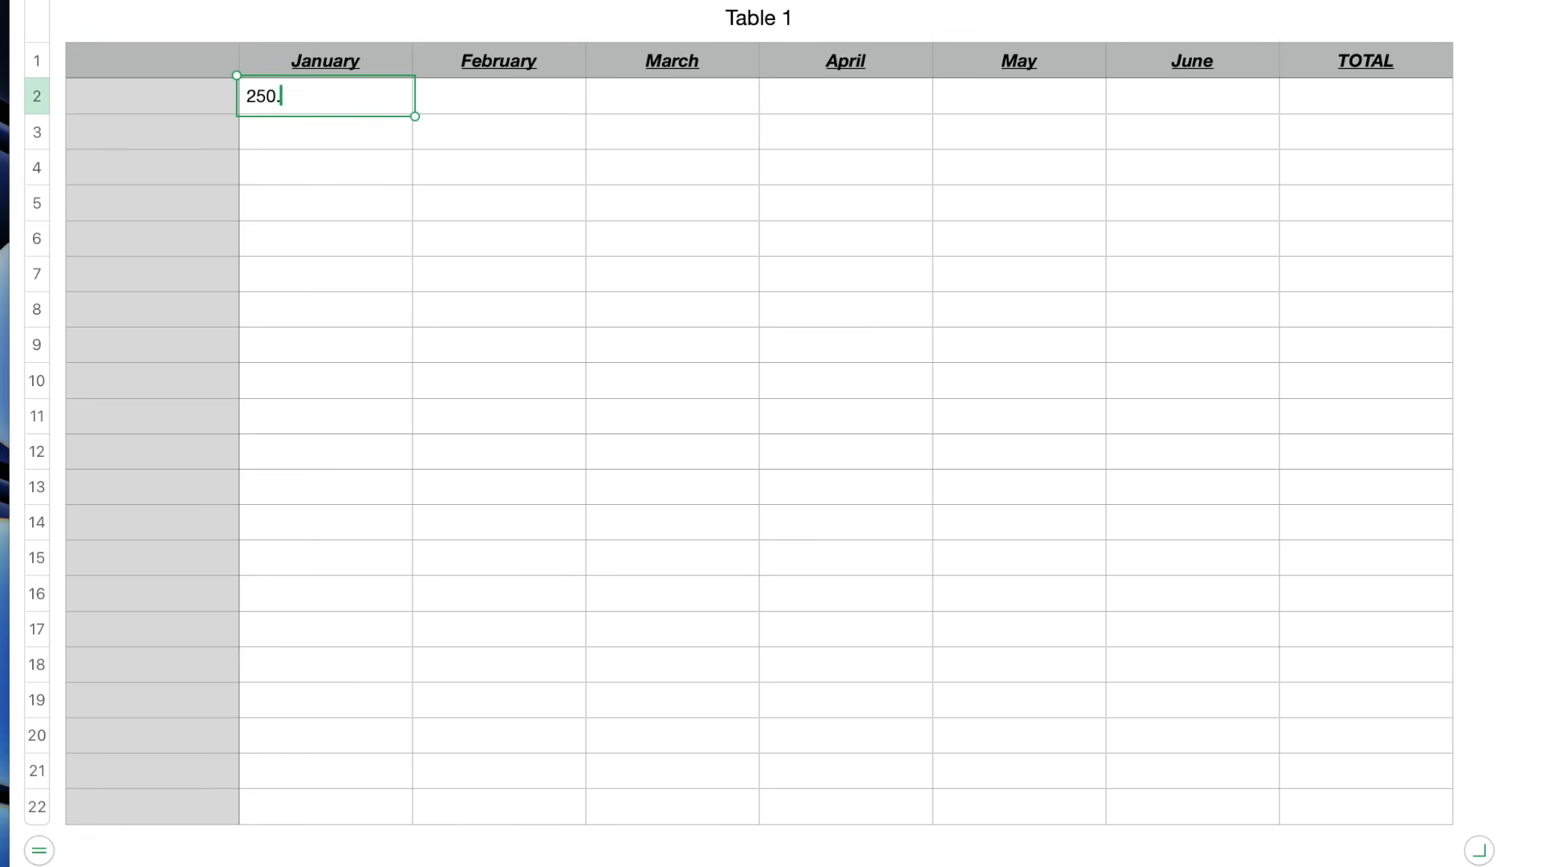
{"action": "key", "text": "Return"}
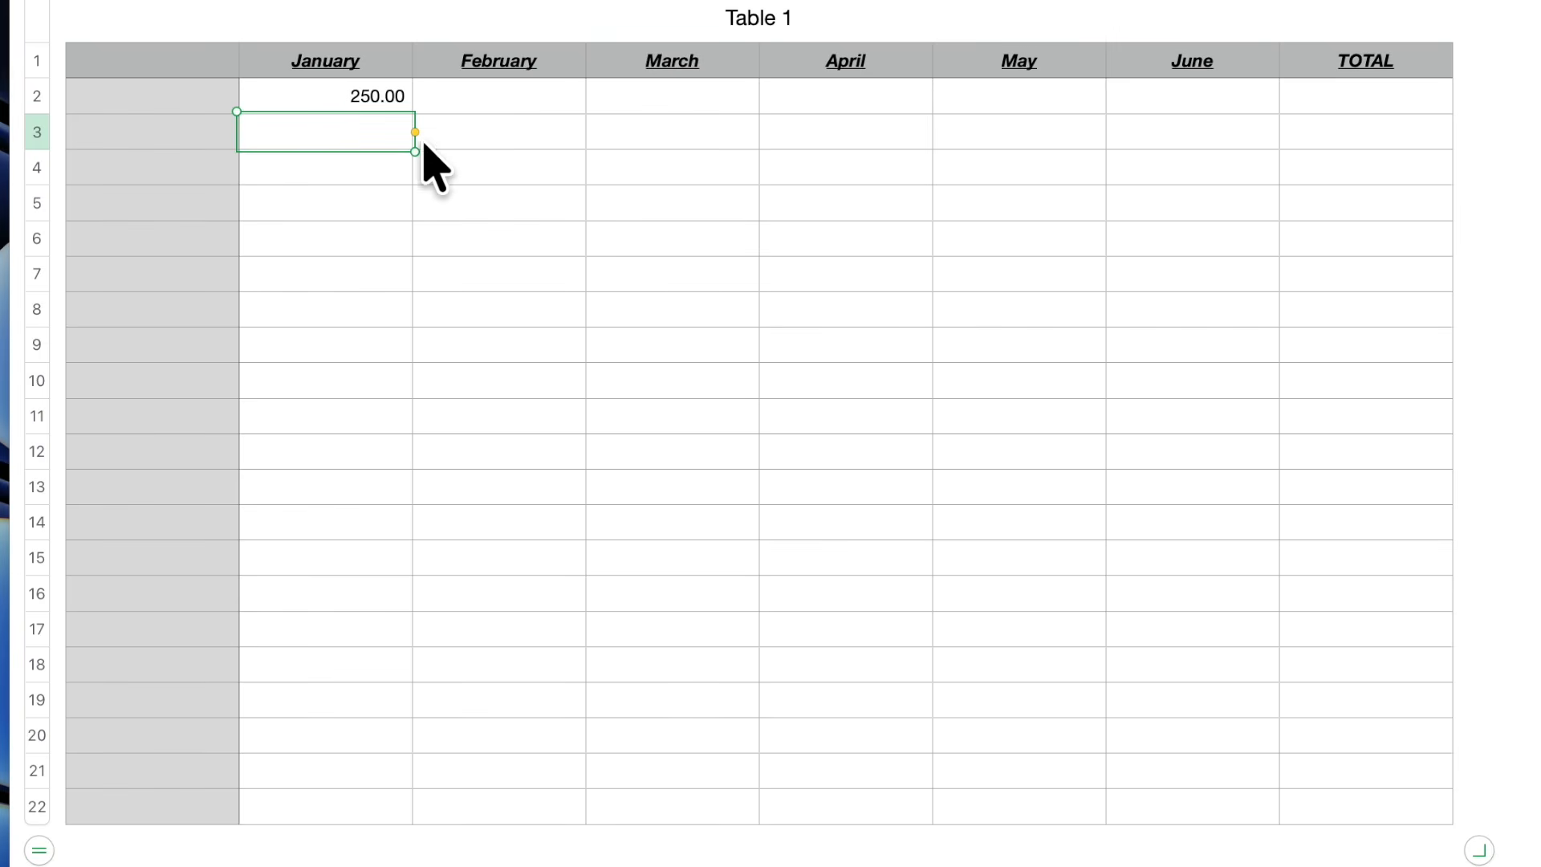
Enter the row labels PSE&G, GAS, FOOD and ENT in cells A2 through A5.
{"action": "left_click", "coordinate": [140, 109]}
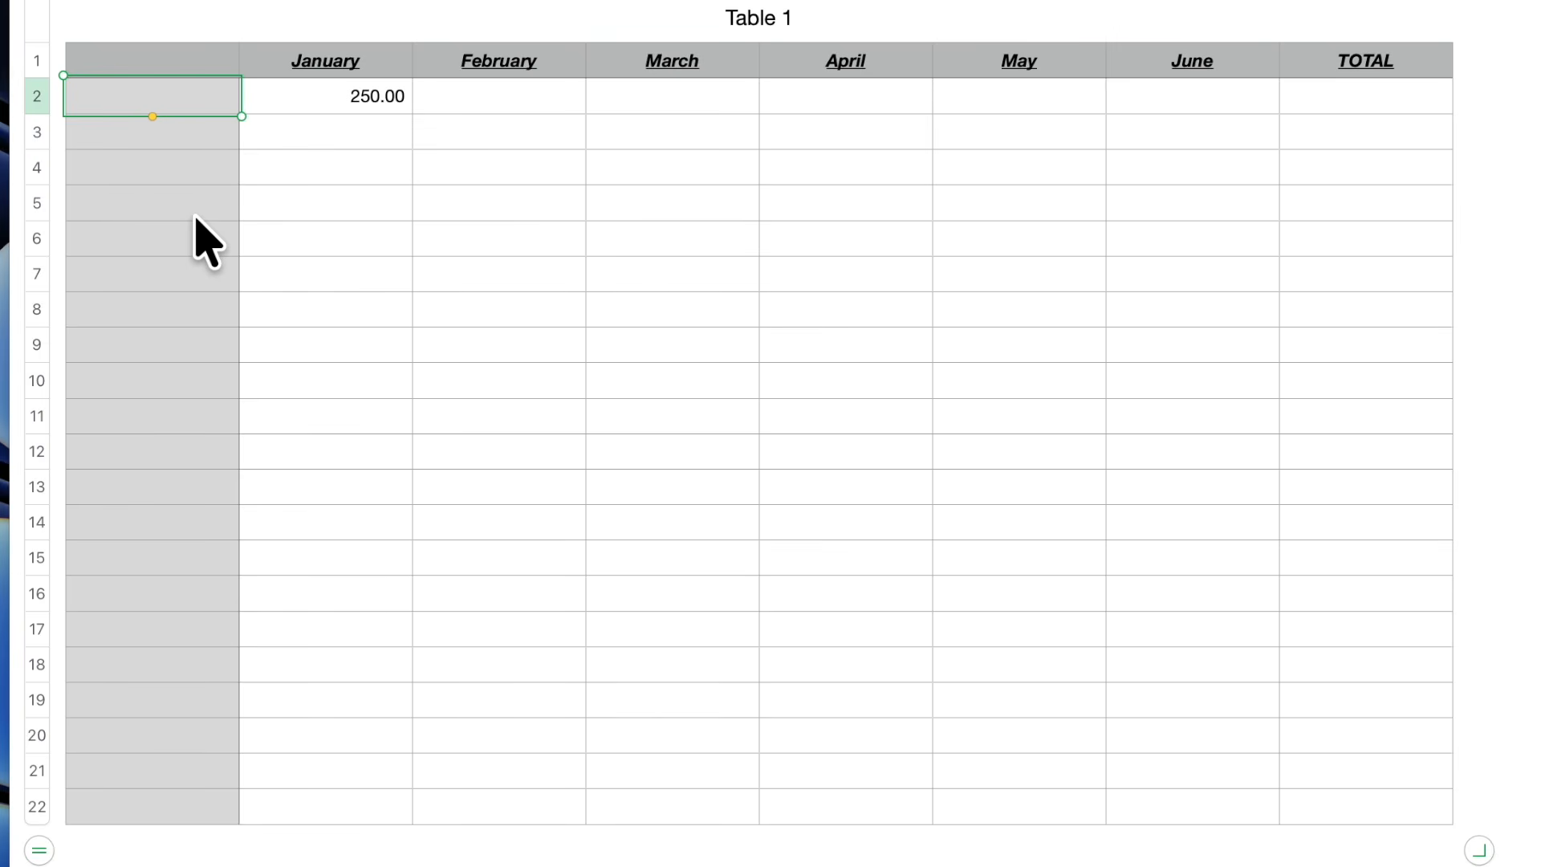
{"action": "type", "text": "PSE"}
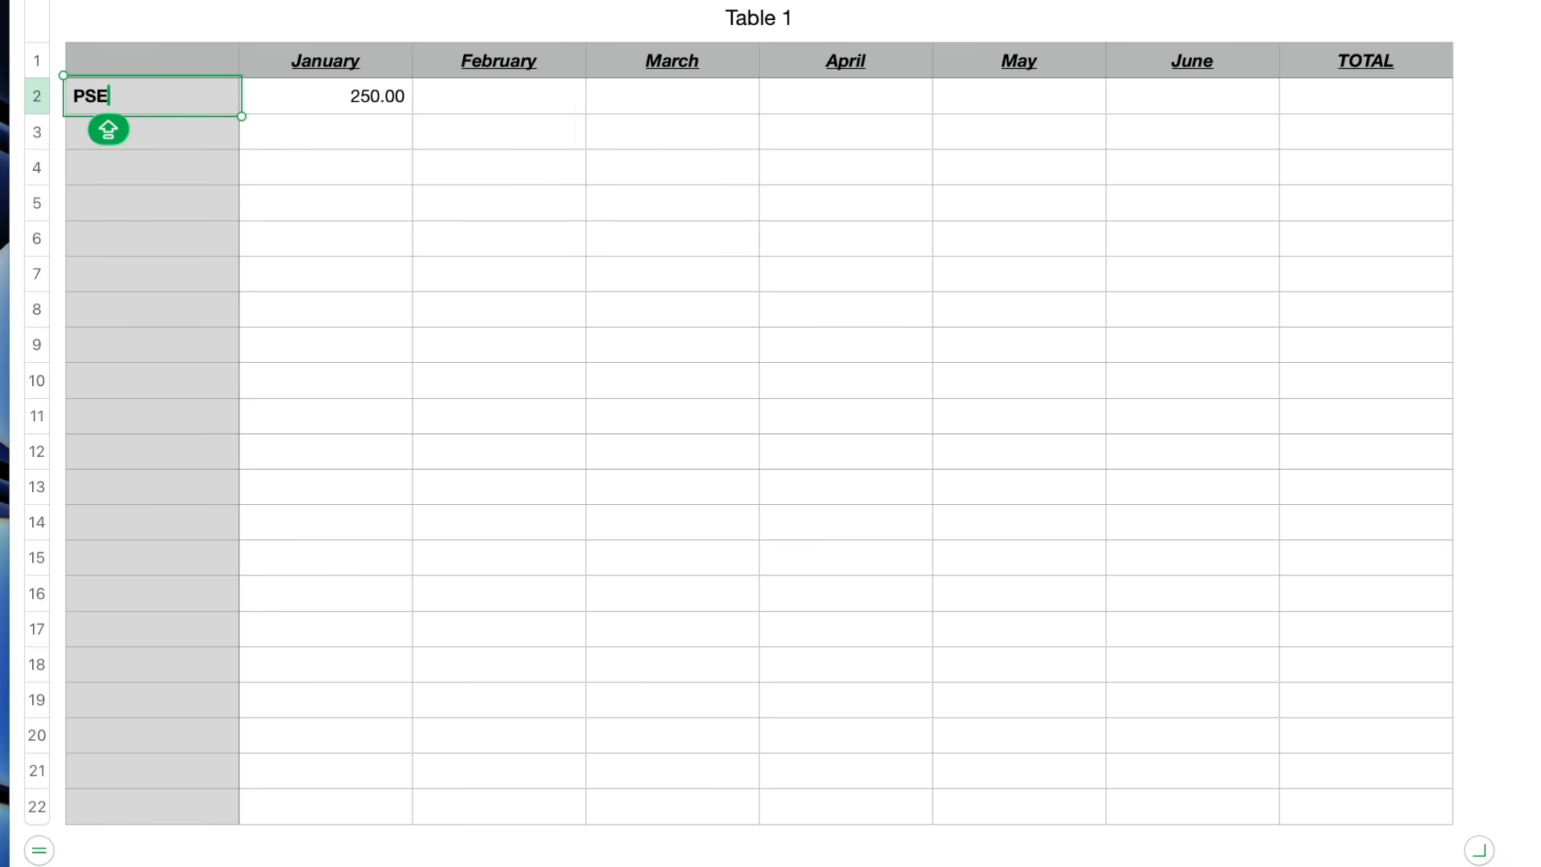
{"action": "type", "text": "&G"}
{"action": "key", "text": "Return"}
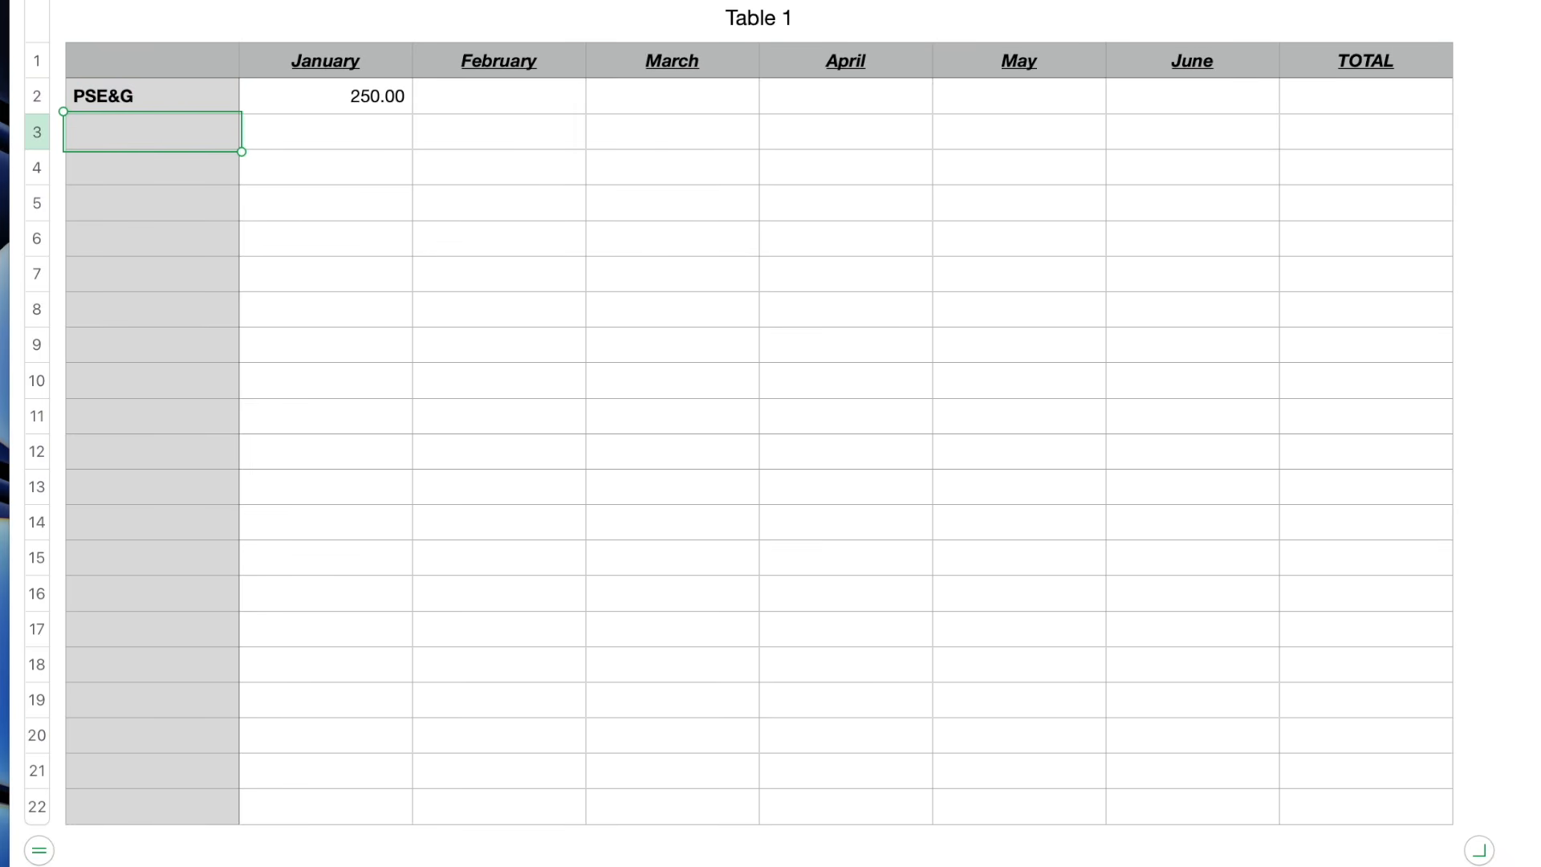
{"action": "type", "text": "GAS"}
{"action": "key", "text": "Return"}
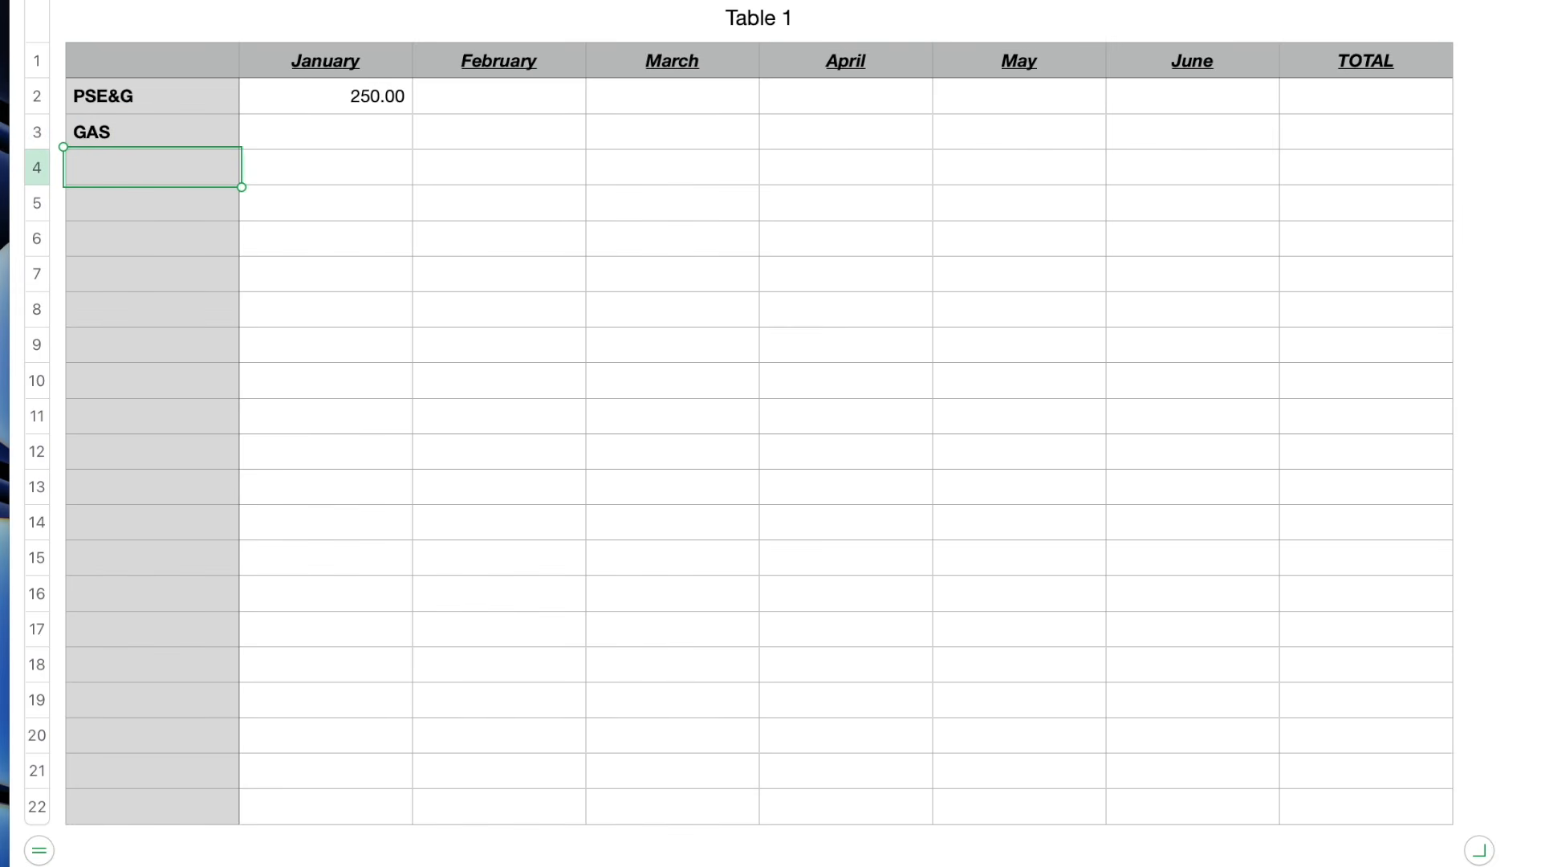
{"action": "type", "text": "FOOD"}
{"action": "key", "text": "Return"}
{"action": "type", "text": "ENT"}
{"action": "key", "text": "Return"}
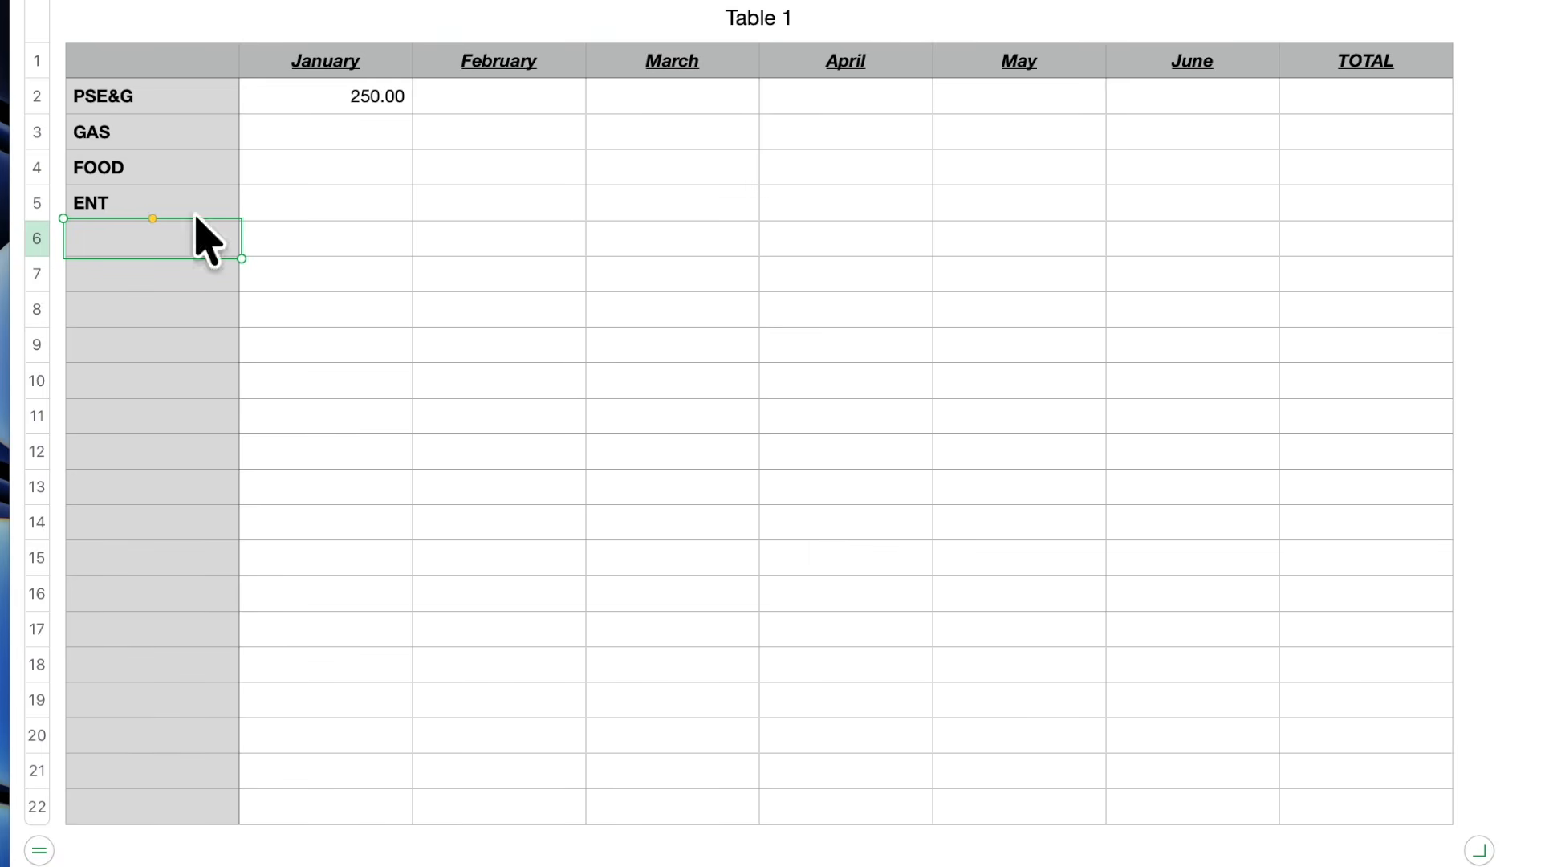
Enter the January amounts 150 for GAS, 350 for FOOD and 175 for ENT in cells B3 through B5.
{"action": "left_click", "coordinate": [341, 131]}
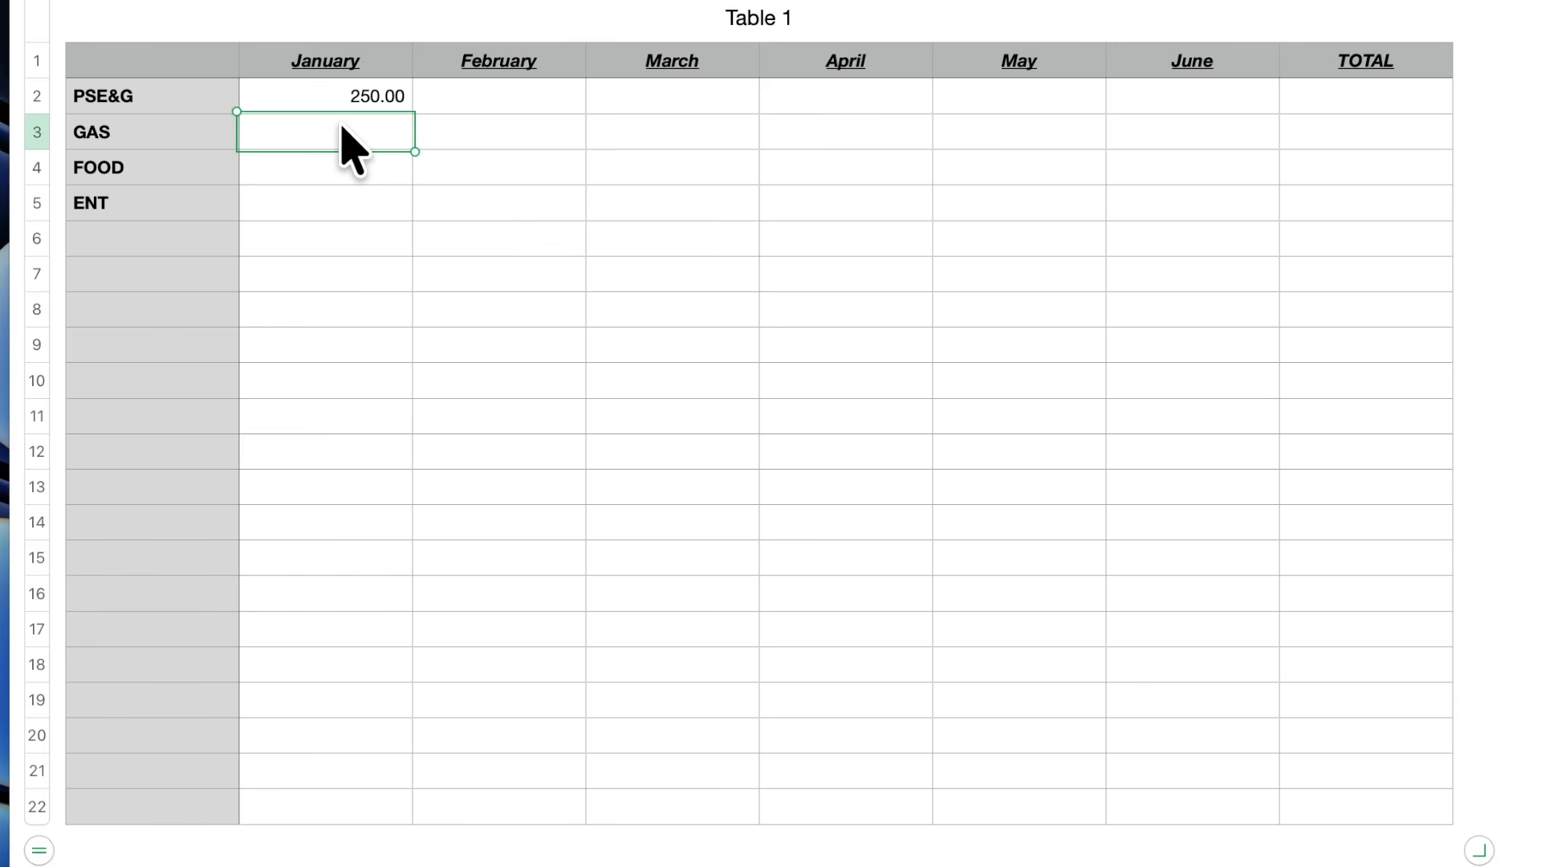
{"action": "type", "text": "150."}
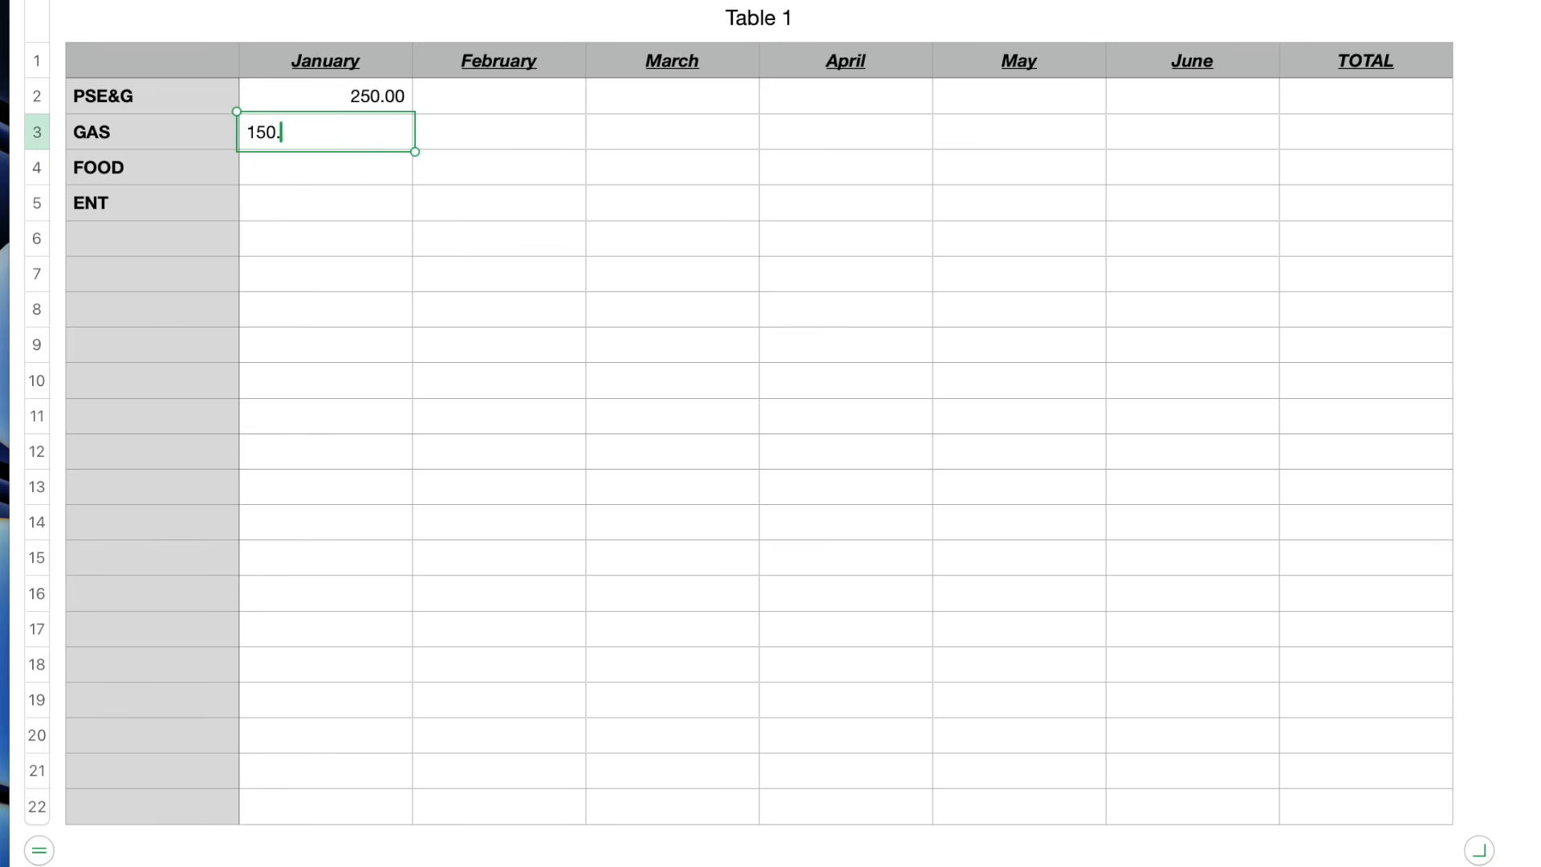
{"action": "key", "text": "Return"}
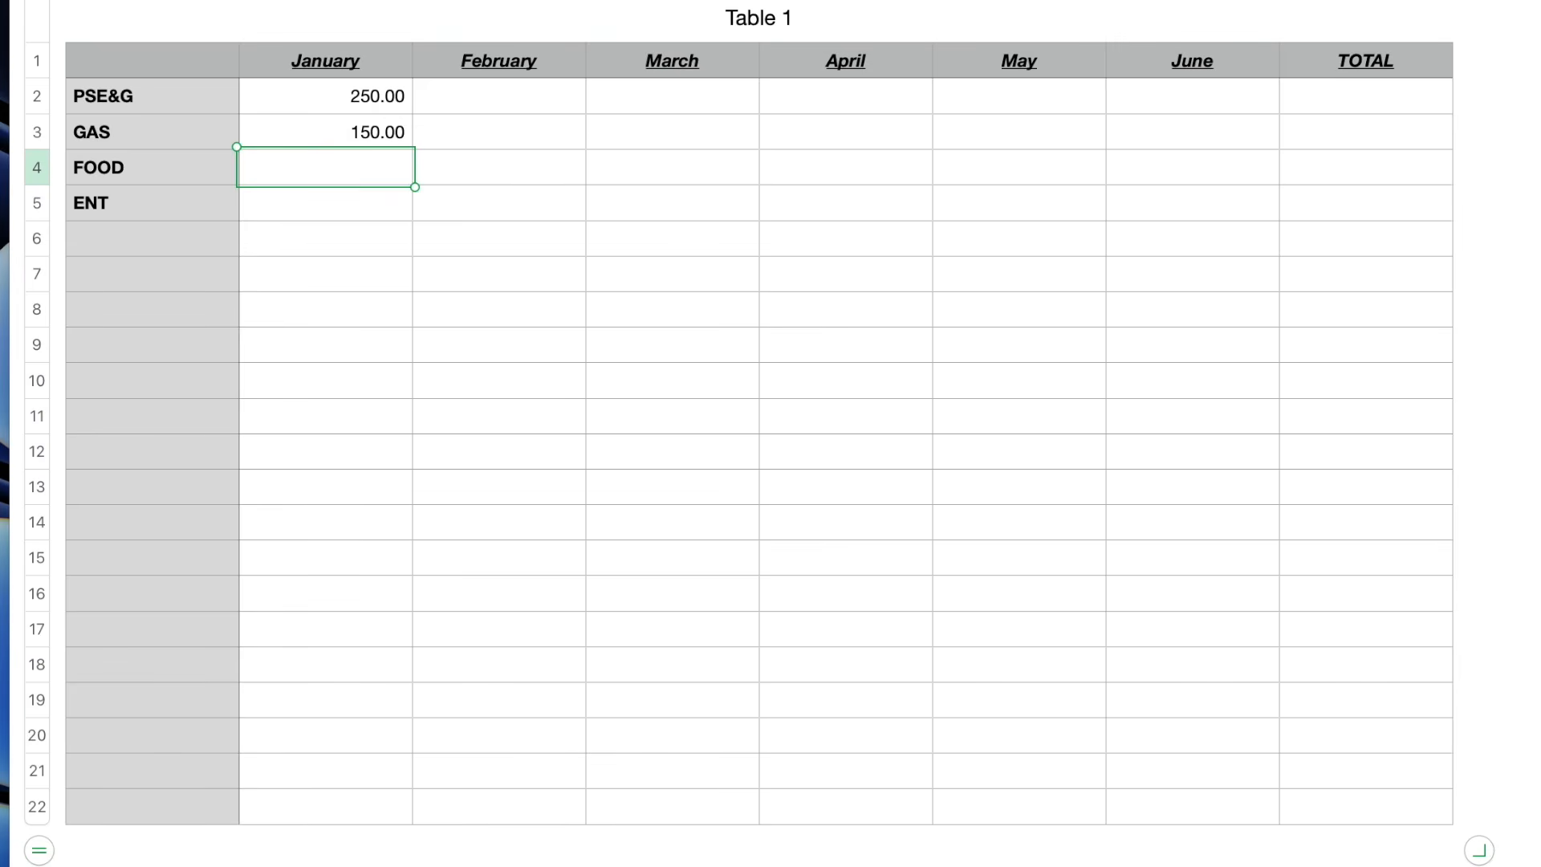
{"action": "type", "text": "350."}
{"action": "key", "text": "Return"}
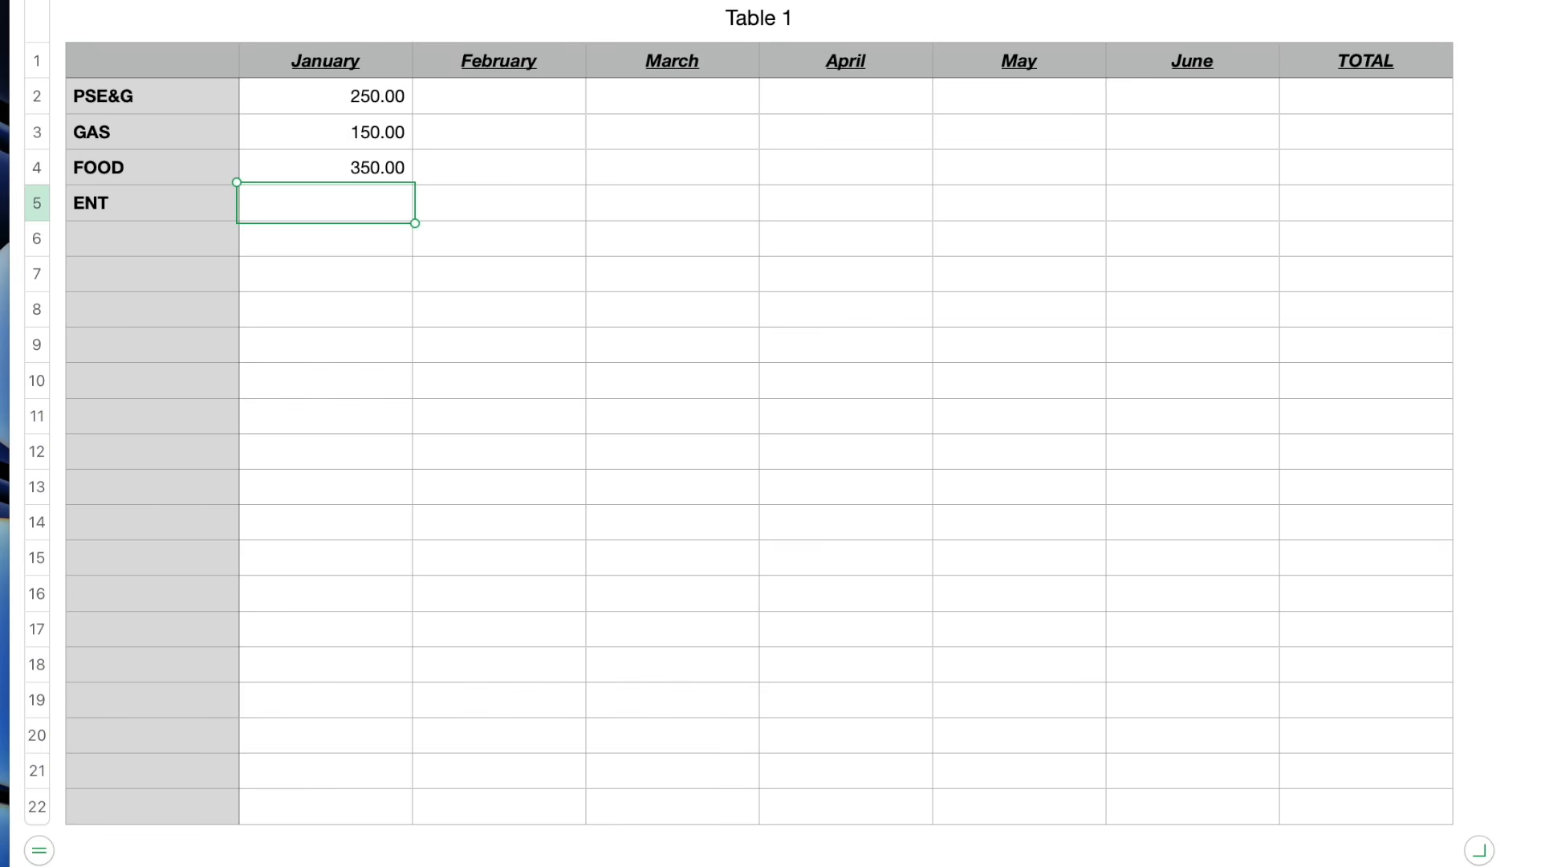
{"action": "type", "text": "17"}
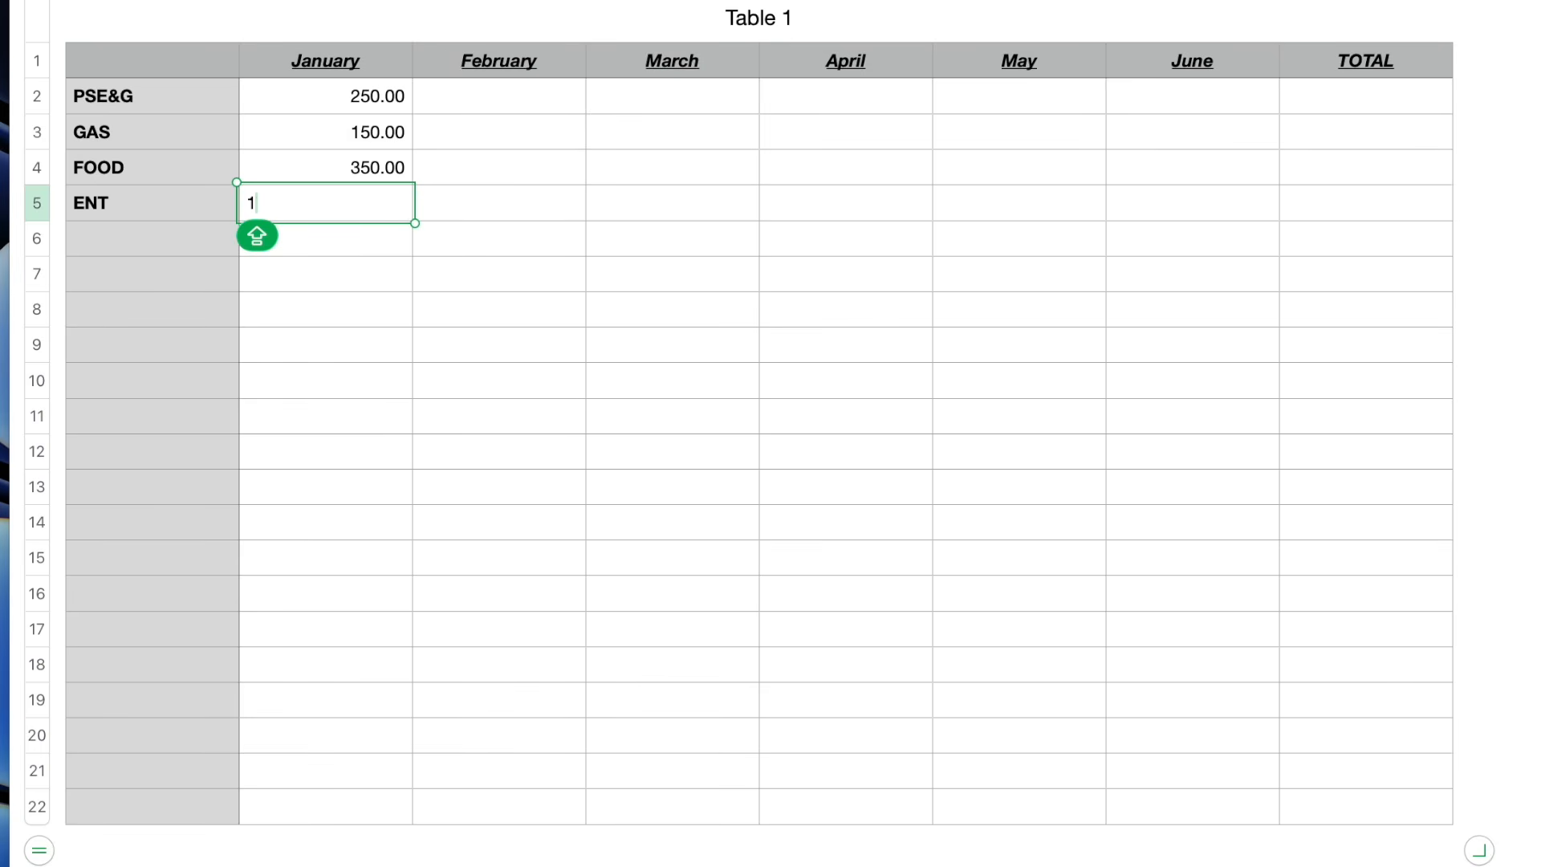
{"action": "type", "text": "5"}
{"action": "key", "text": "Return"}
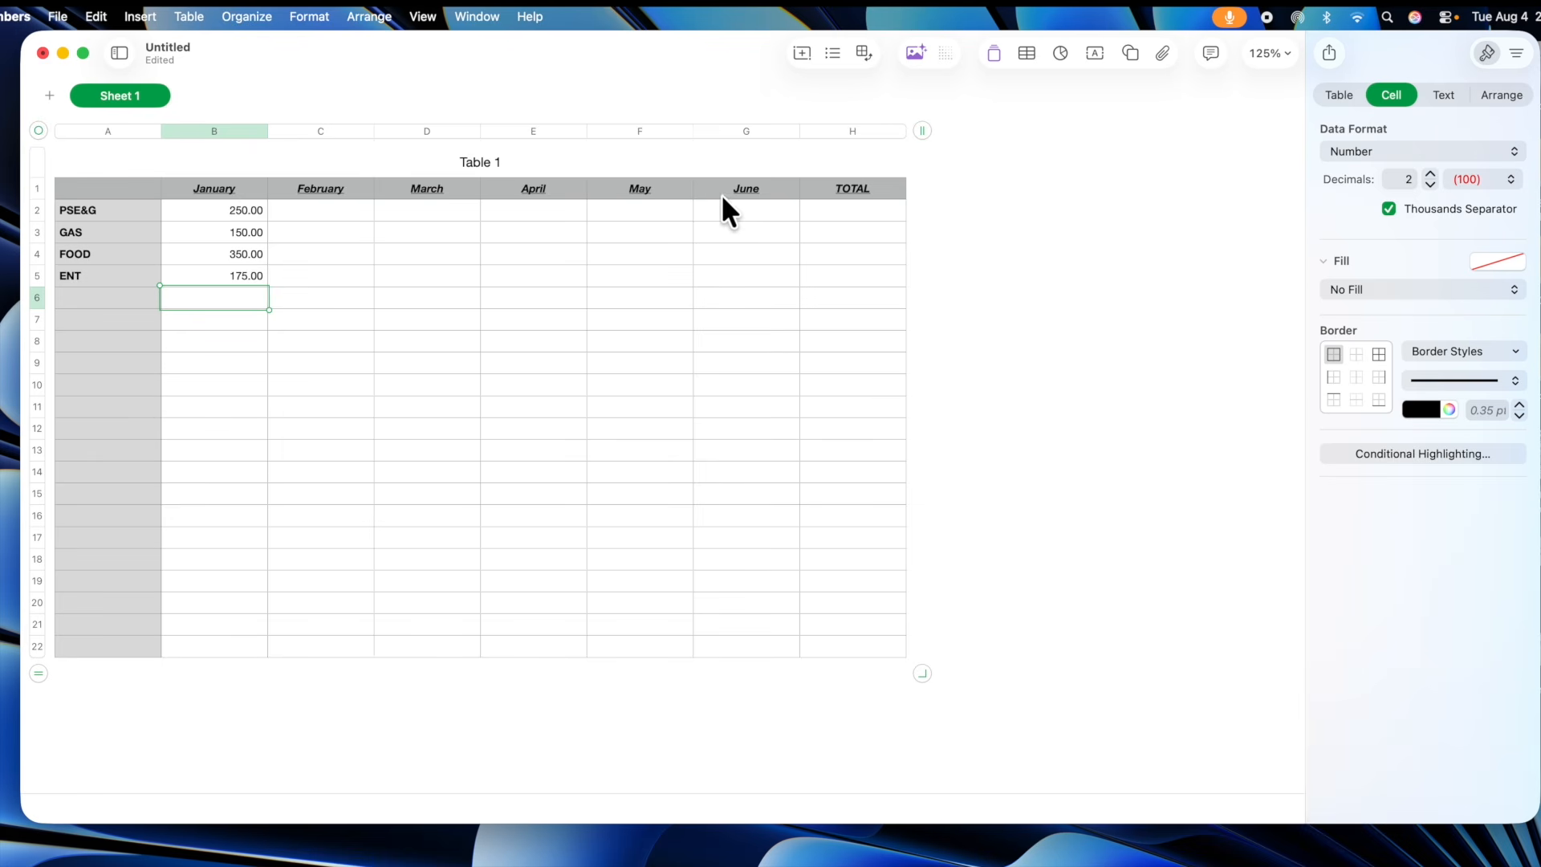
Give the table one footer row and extend the table to 25 rows.
{"action": "left_click", "coordinate": [1339, 95]}
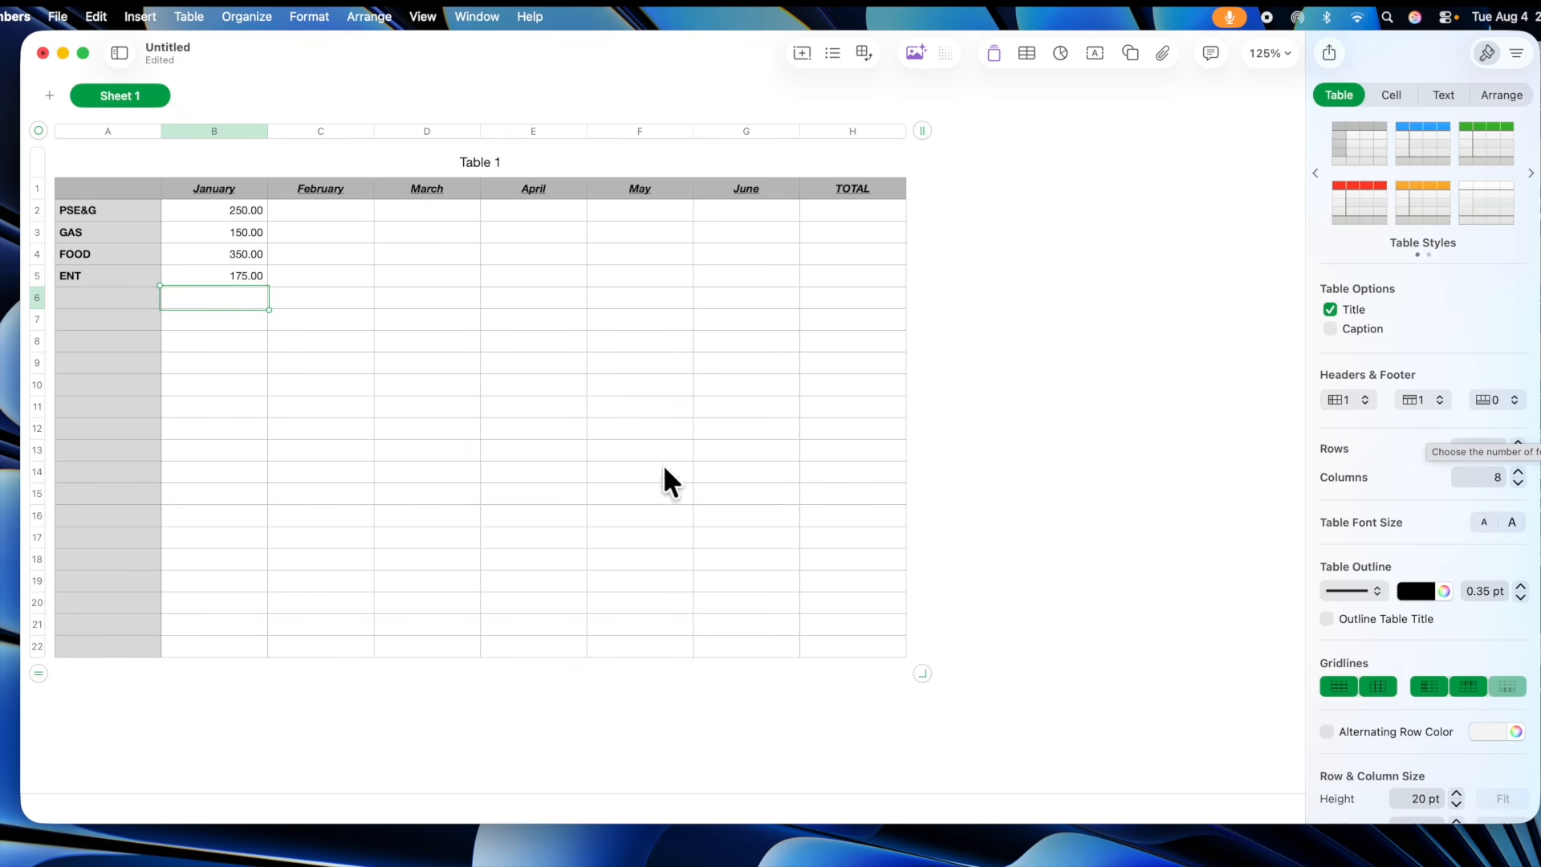
{"action": "left_click", "coordinate": [37, 647]}
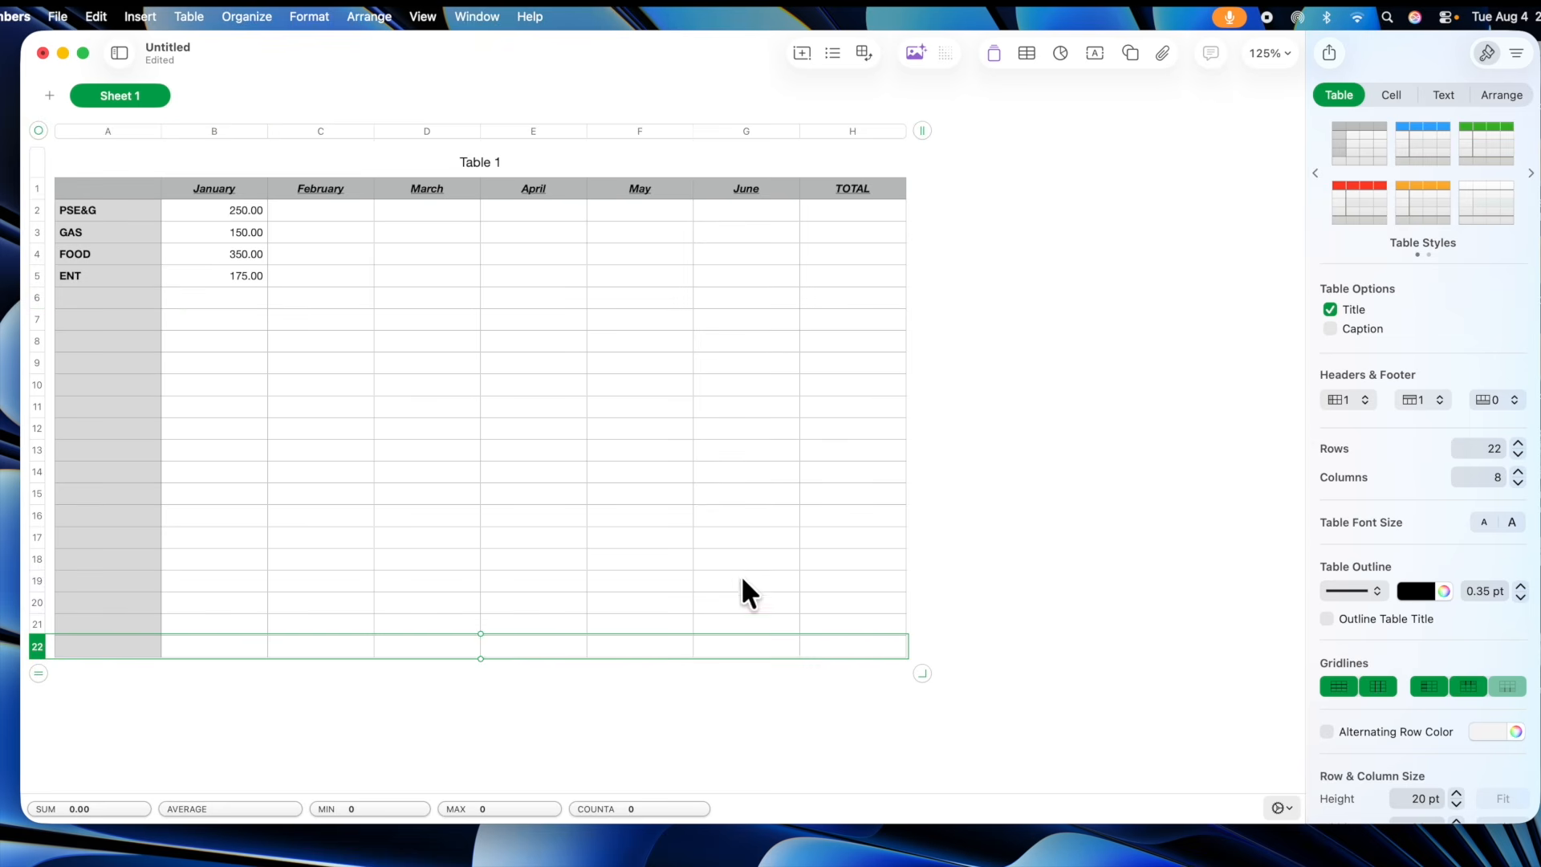
{"action": "left_click", "coordinate": [1514, 399]}
{"action": "left_click", "coordinate": [1499, 412]}
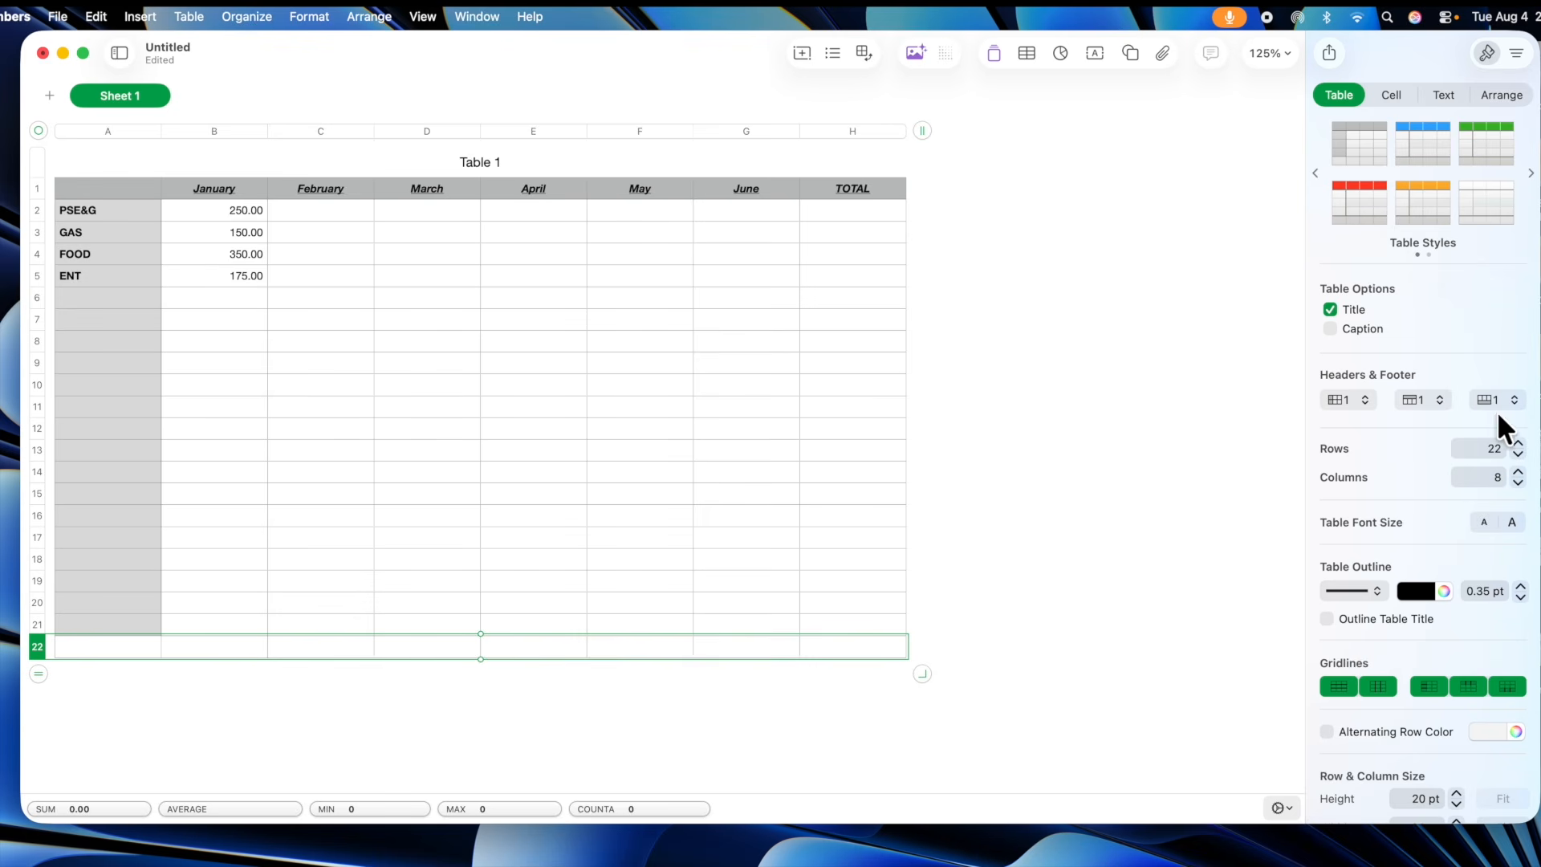
{"action": "left_click", "coordinate": [358, 600]}
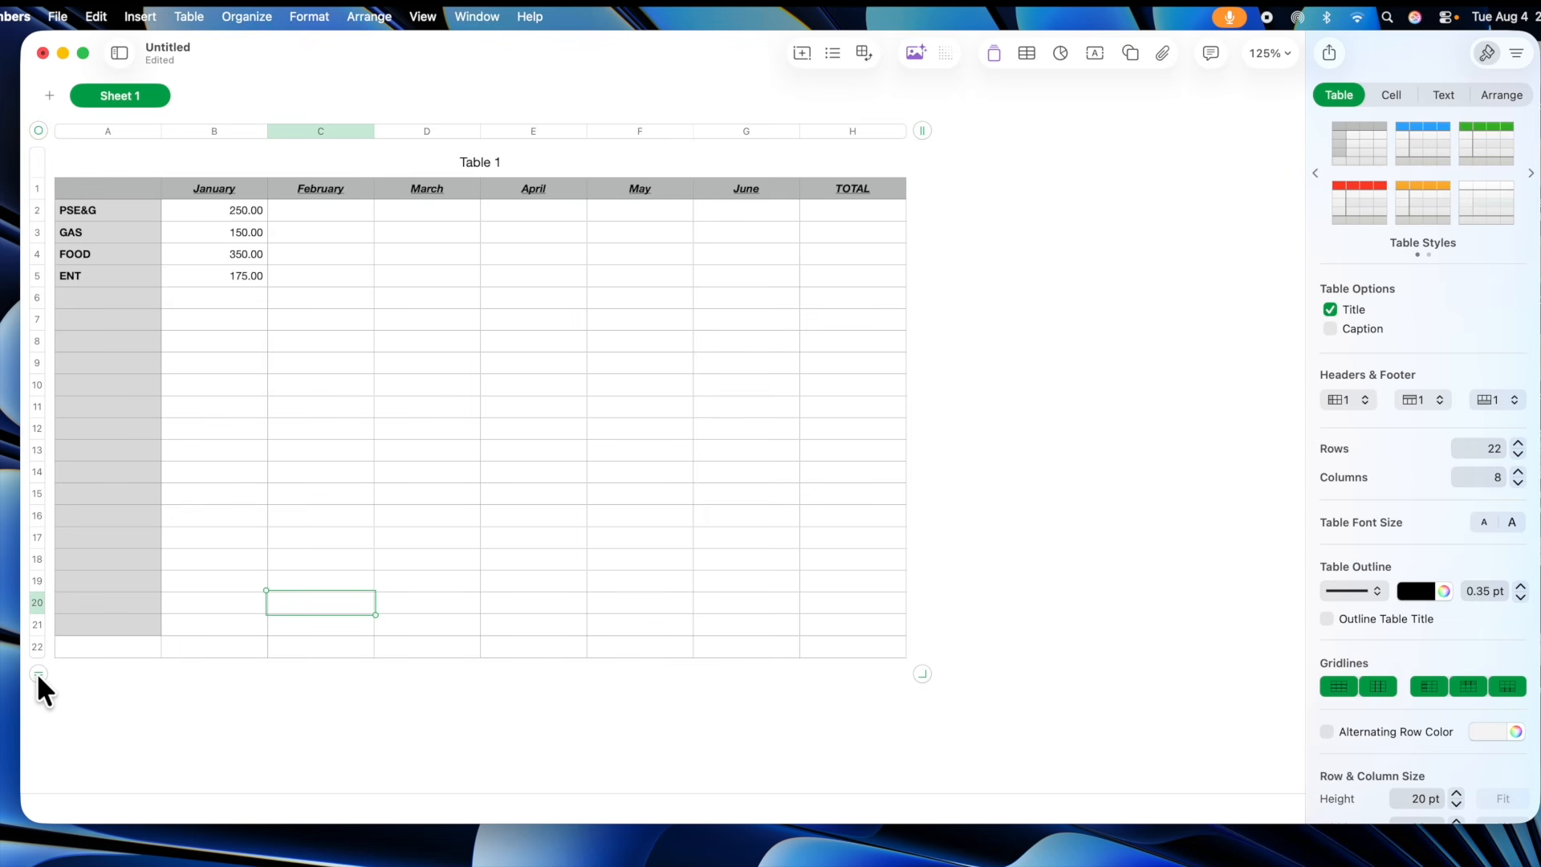
{"action": "left_click_drag", "start_coordinate": [36, 672], "coordinate": [65, 759]}
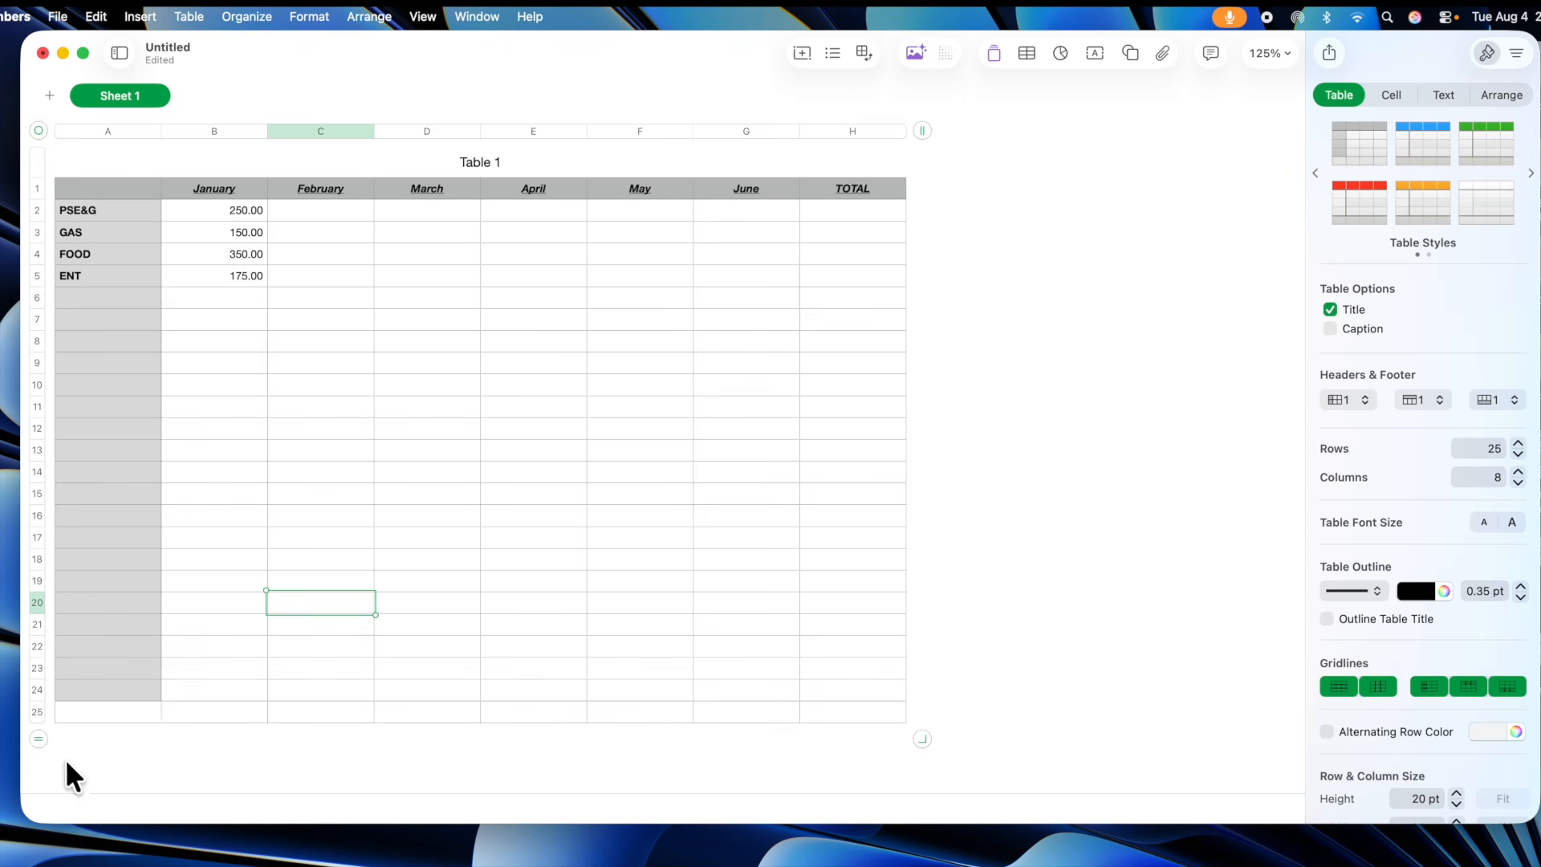
Enter the label MONTHLY TOTAL in footer cell A25.
{"action": "left_click", "coordinate": [113, 711]}
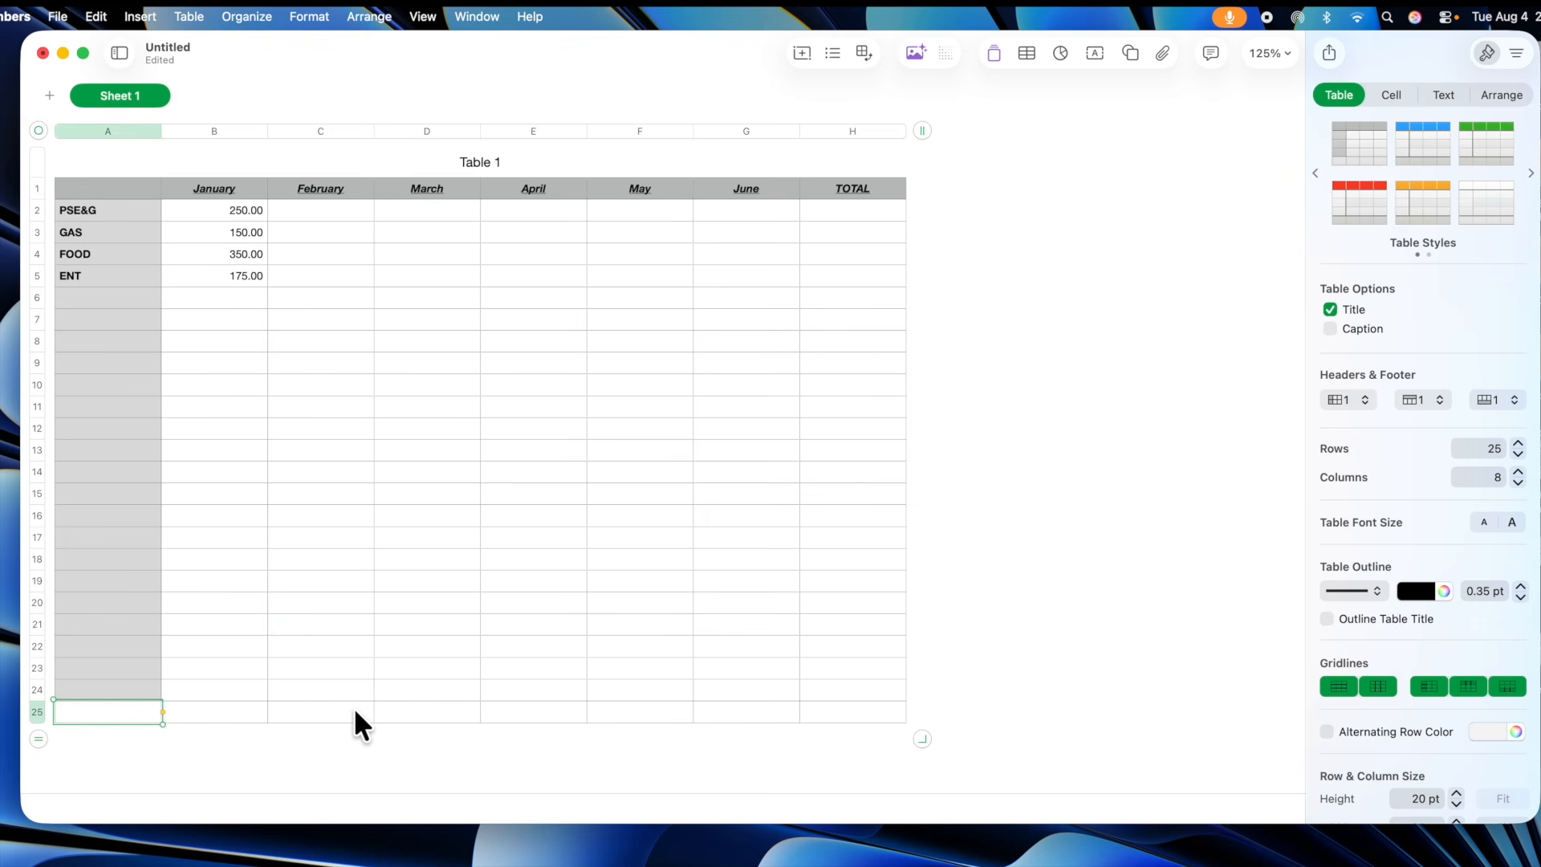
{"action": "type", "text": "T"}
{"action": "key", "text": "BackSpace"}
{"action": "type", "text": "MONTHLY TOTAL"}
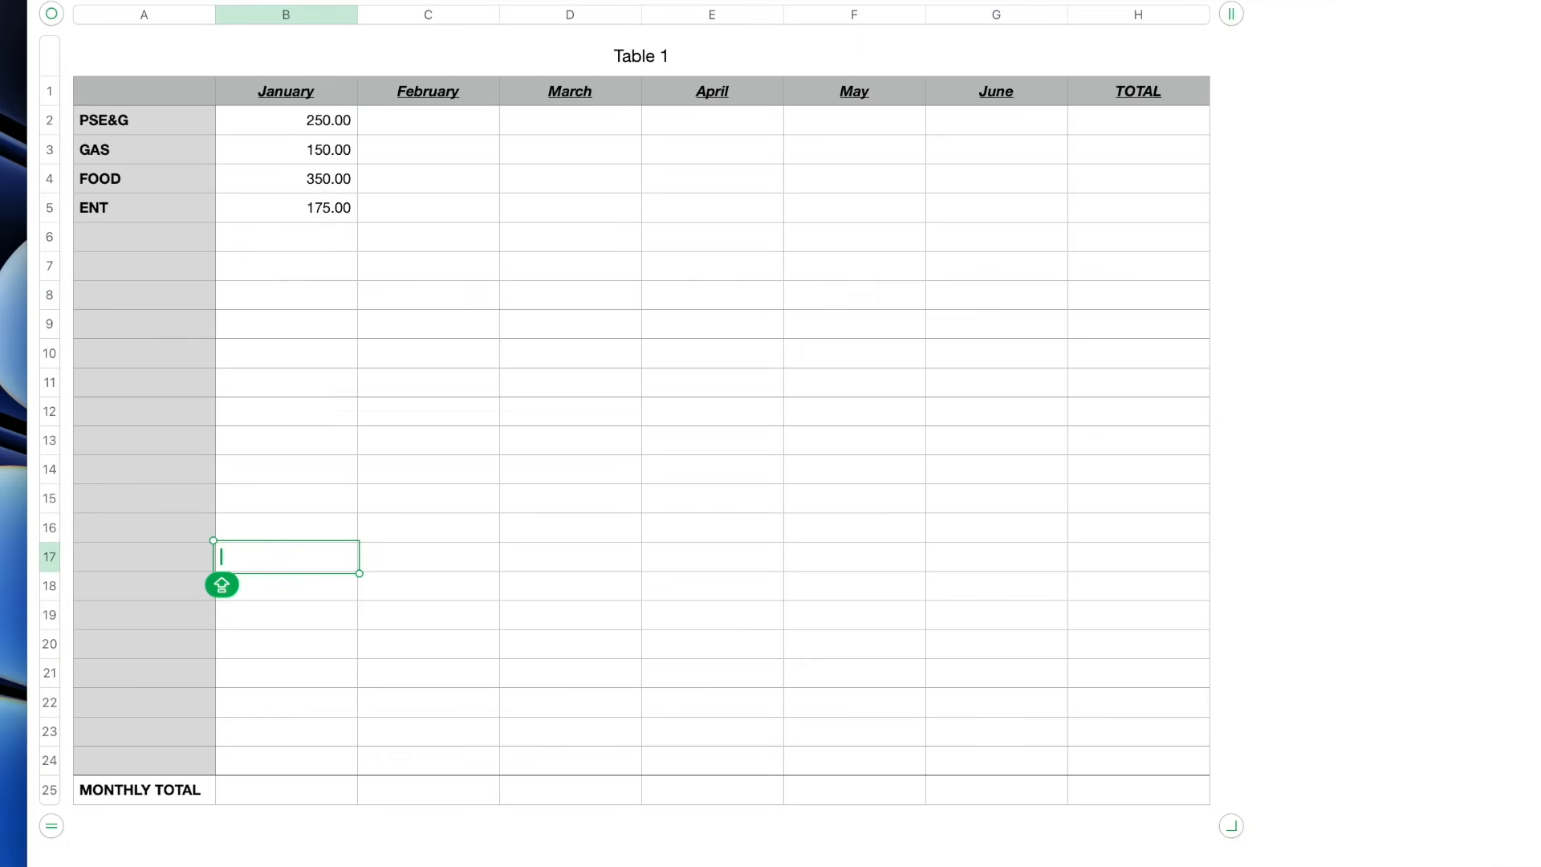
Enter a SUM formula in footer cell B25 that totals the January amounts in B2:B24.
{"action": "left_click", "coordinate": [278, 783]}
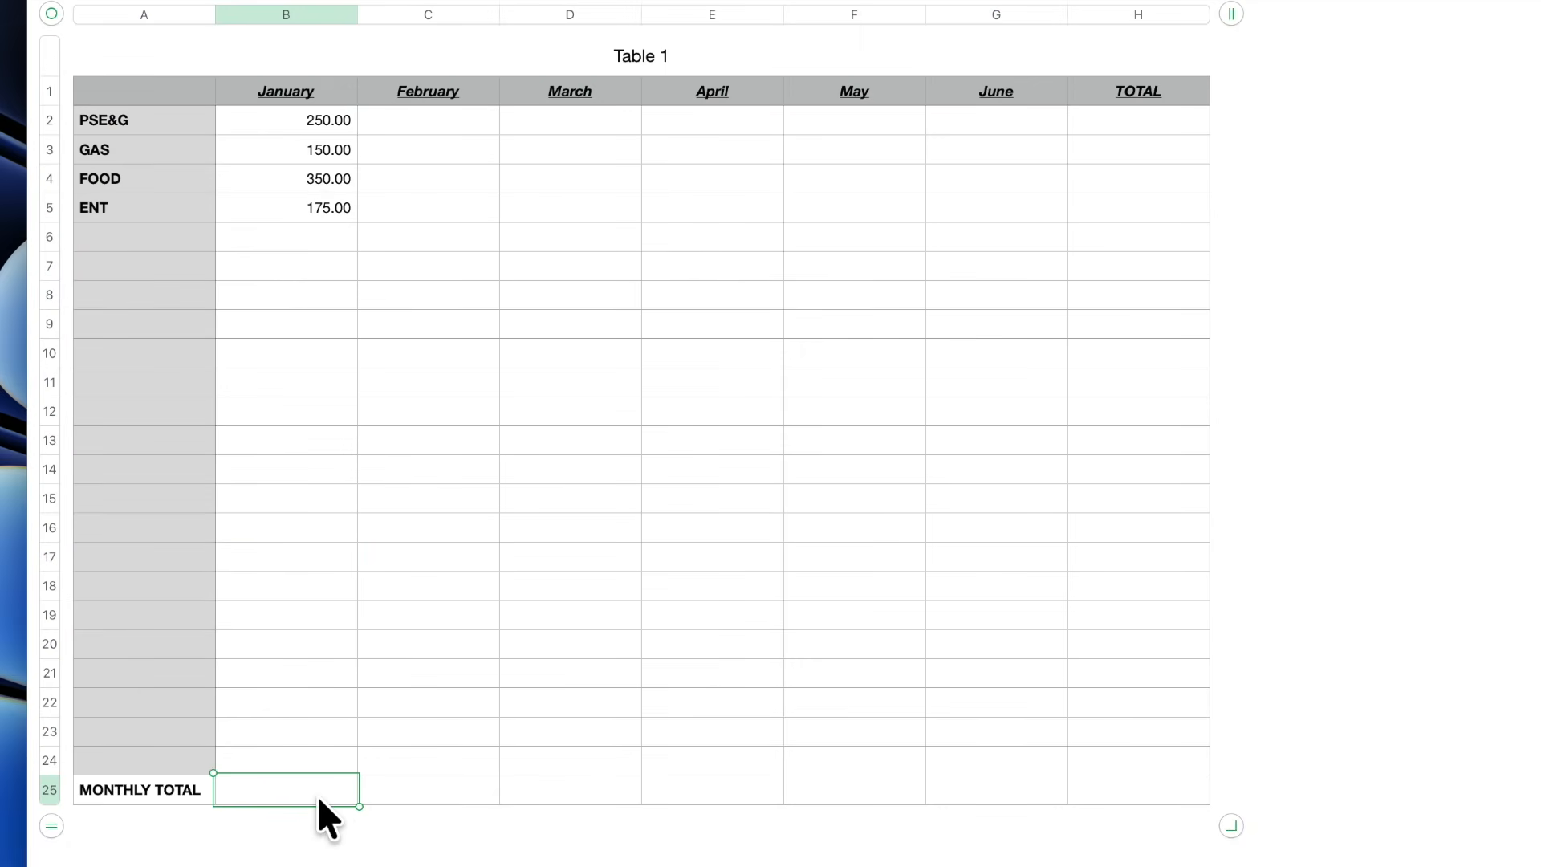
{"action": "key", "text": "equal"}
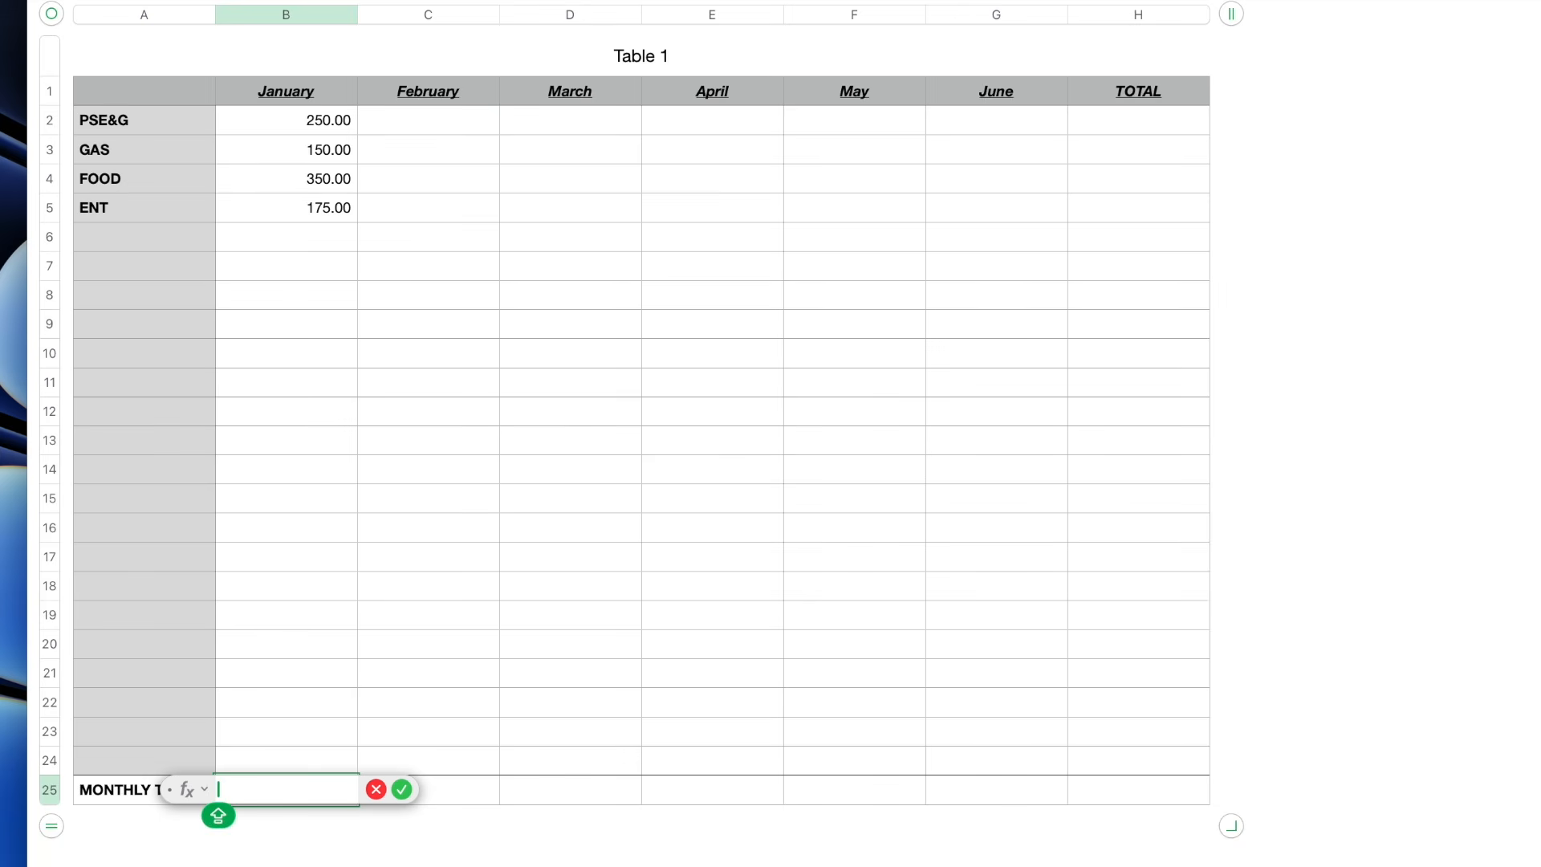
{"action": "type", "text": "SUM"}
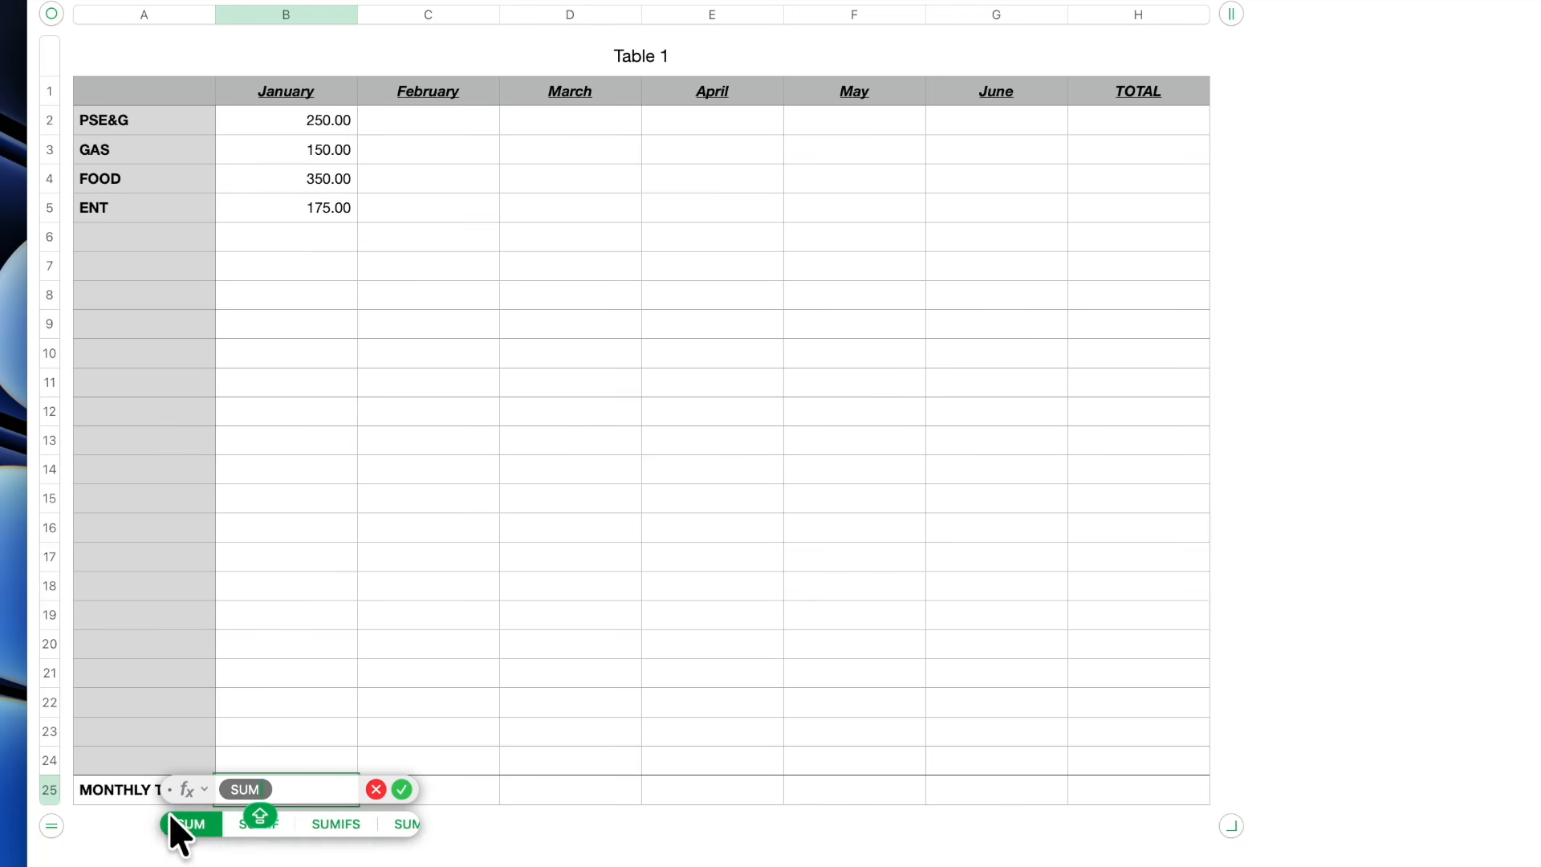
{"action": "left_click", "coordinate": [190, 824]}
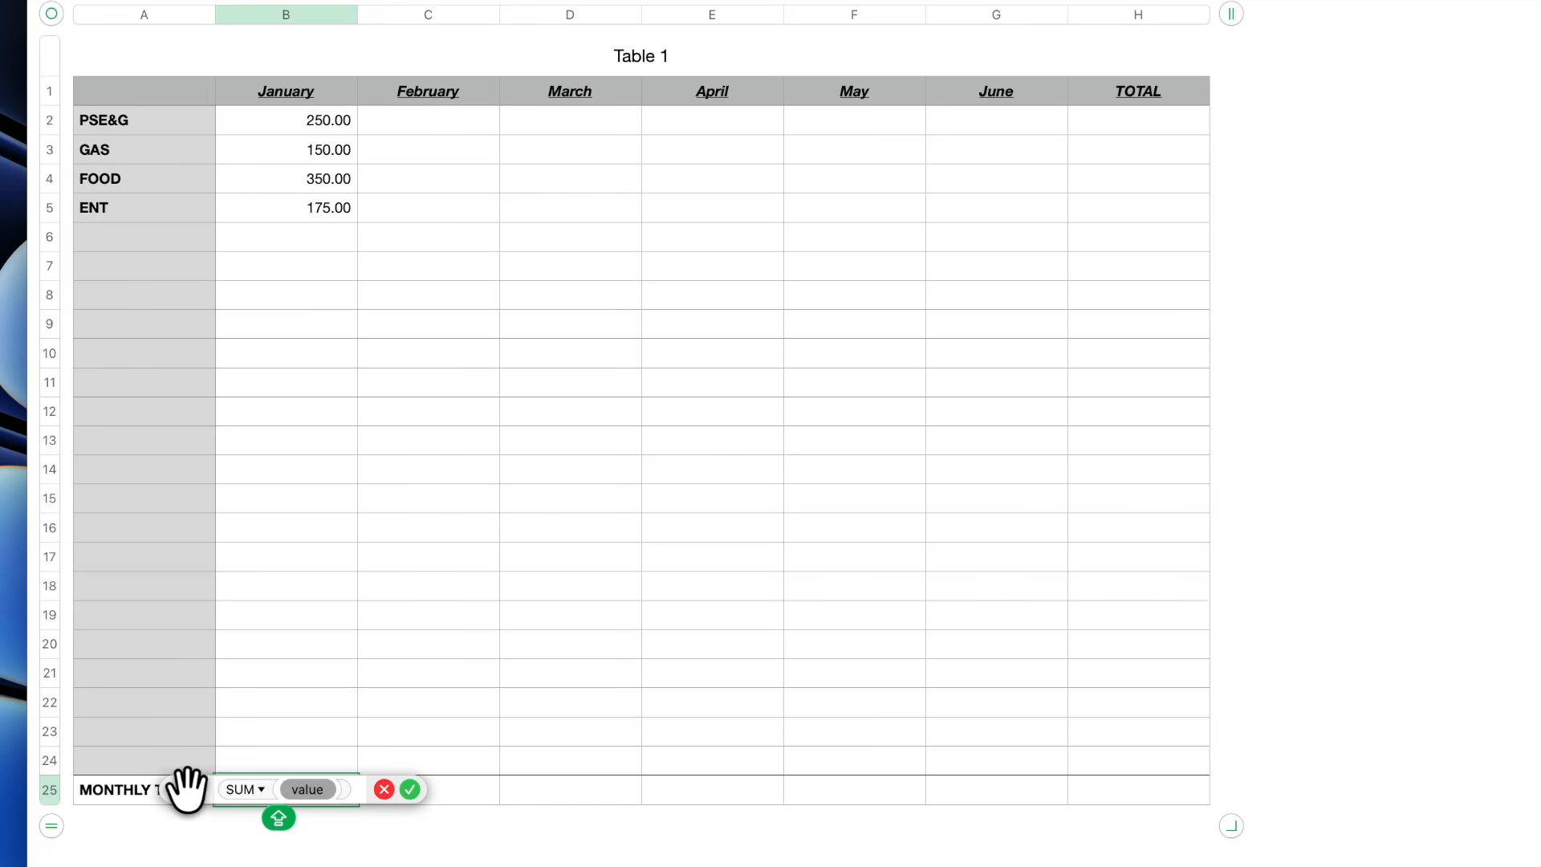
{"action": "left_click_drag", "start_coordinate": [189, 791], "coordinate": [182, 833]}
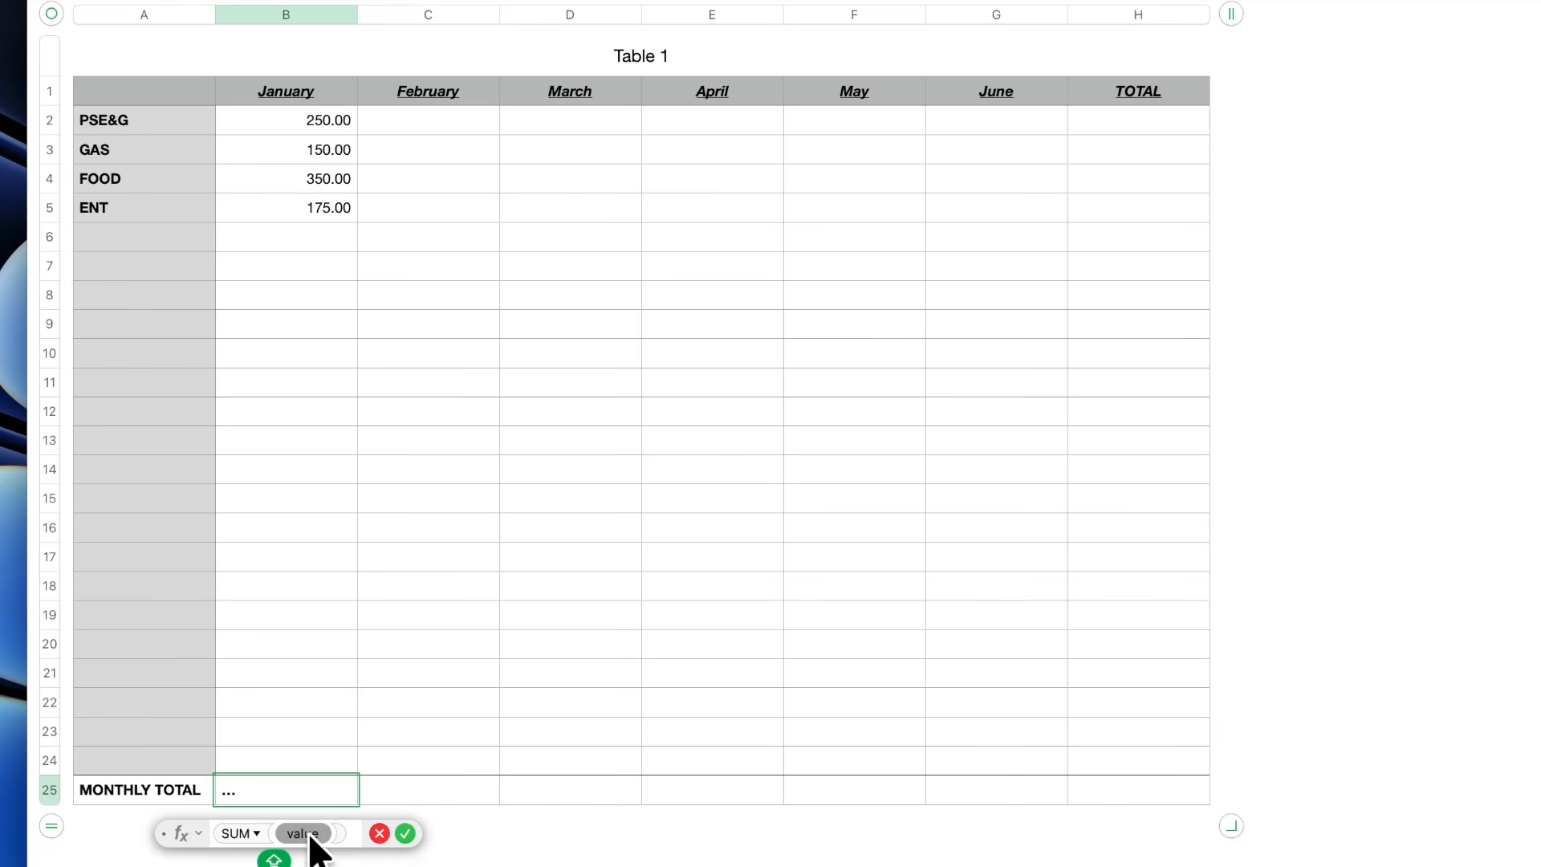
{"action": "left_click", "coordinate": [294, 121]}
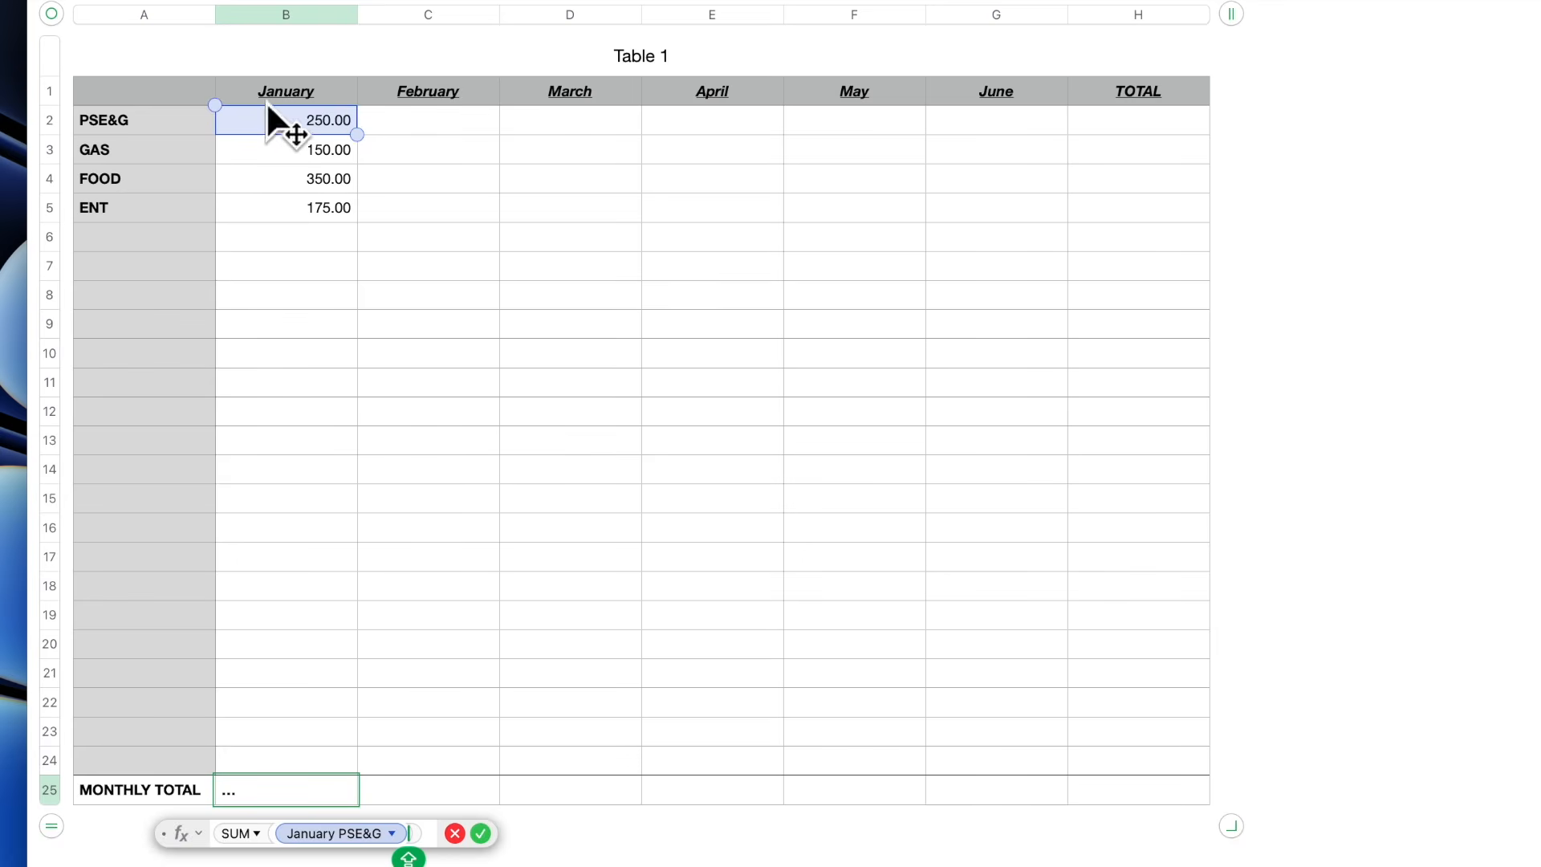
{"action": "left_click", "coordinate": [358, 135]}
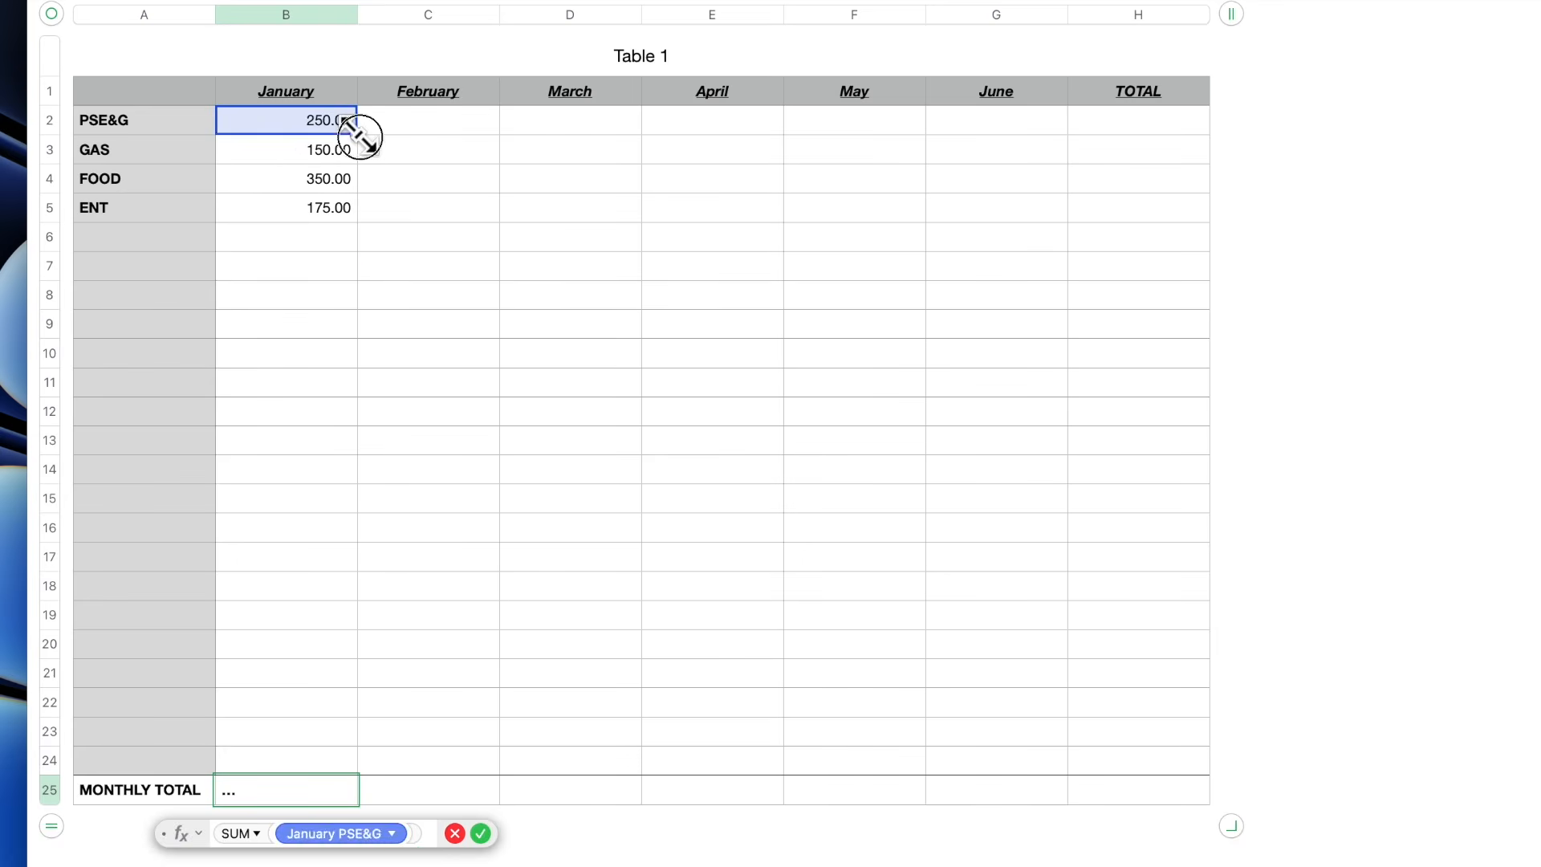
{"action": "left_click_drag", "start_coordinate": [360, 136], "coordinate": [335, 745]}
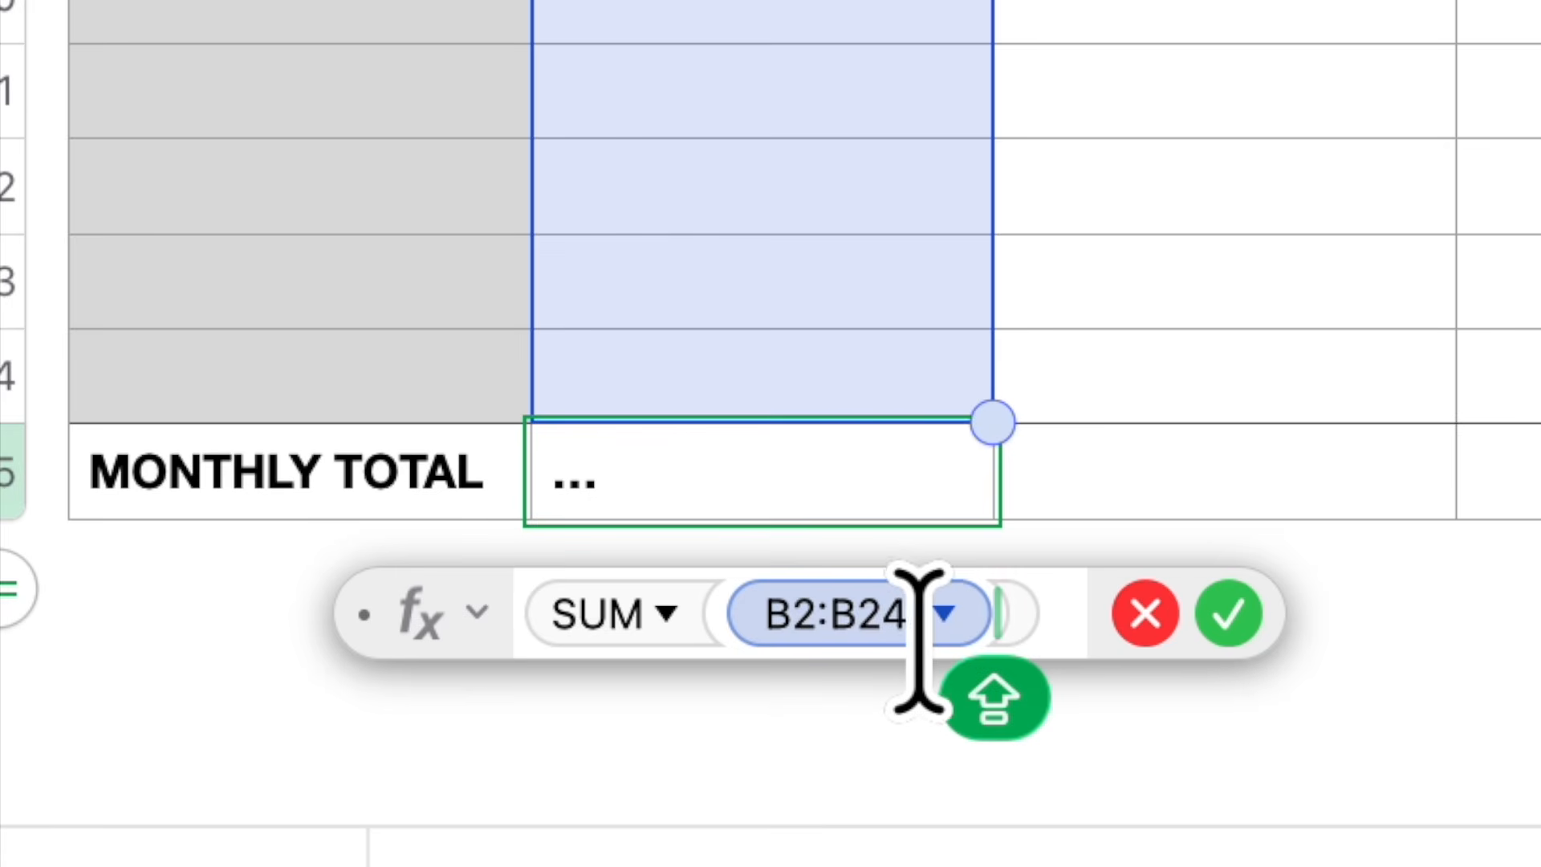
{"action": "left_click", "coordinate": [1236, 625]}
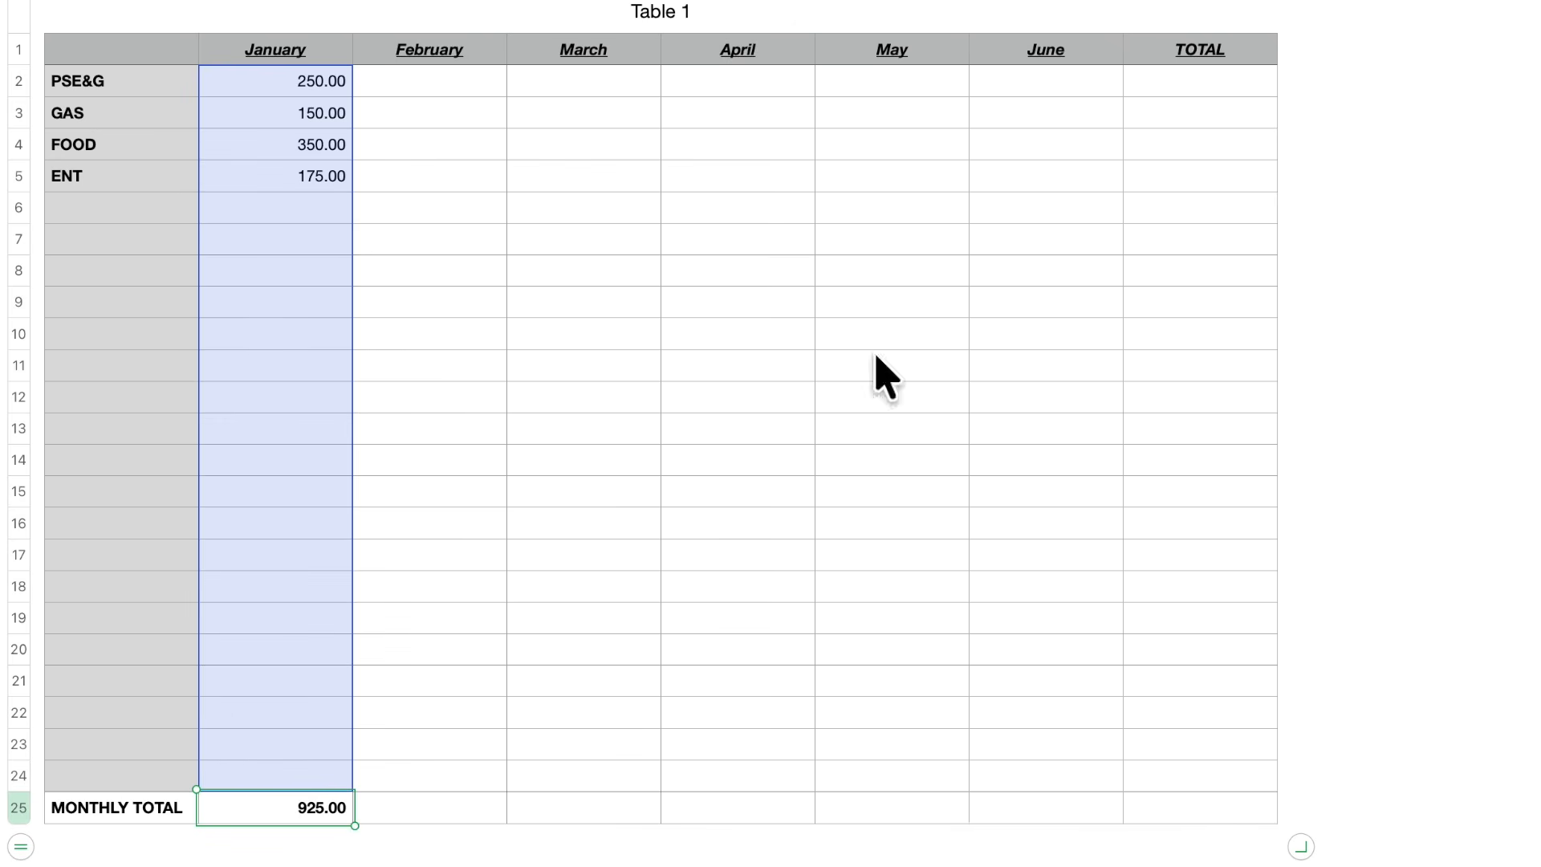
Enter a SUM formula in cell H2 that totals the PSE&G row across January to June, B2:G2.
{"action": "left_click", "coordinate": [1224, 92]}
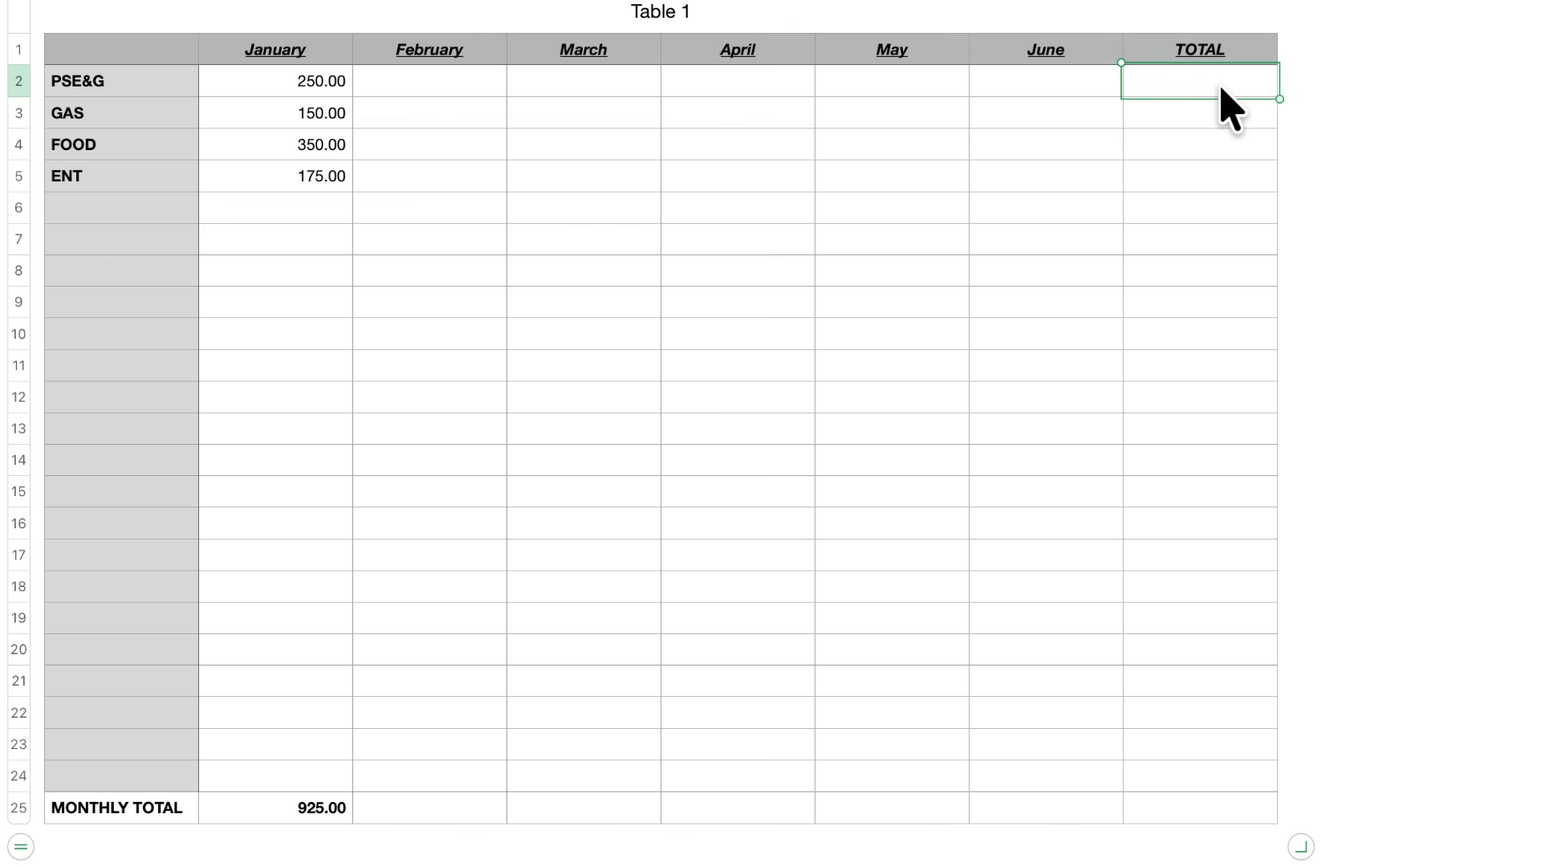
{"action": "type", "text": "=SUM"}
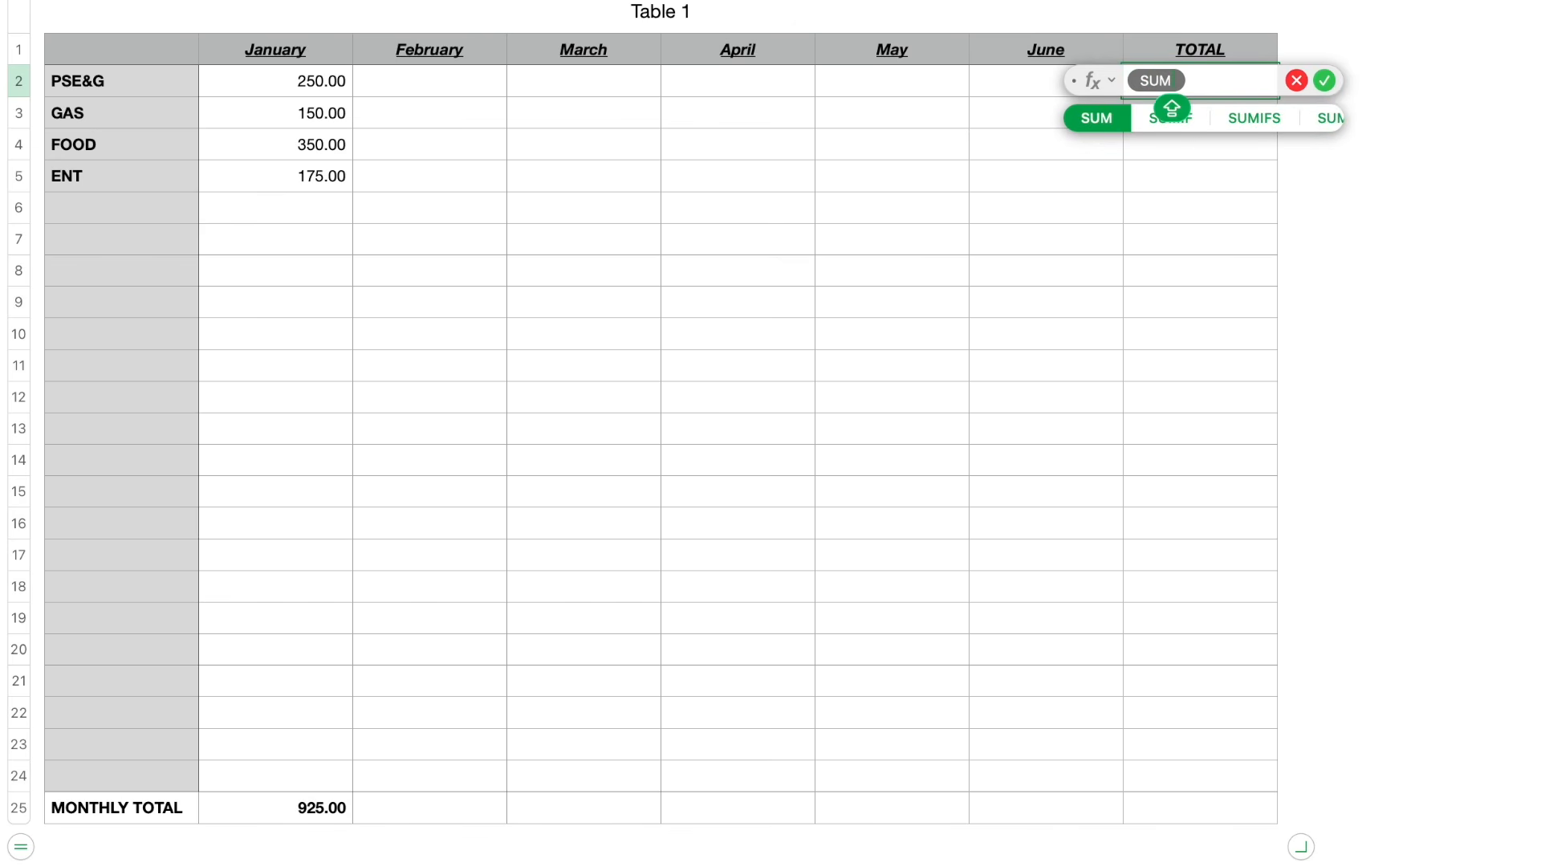
{"action": "left_click", "coordinate": [1097, 118]}
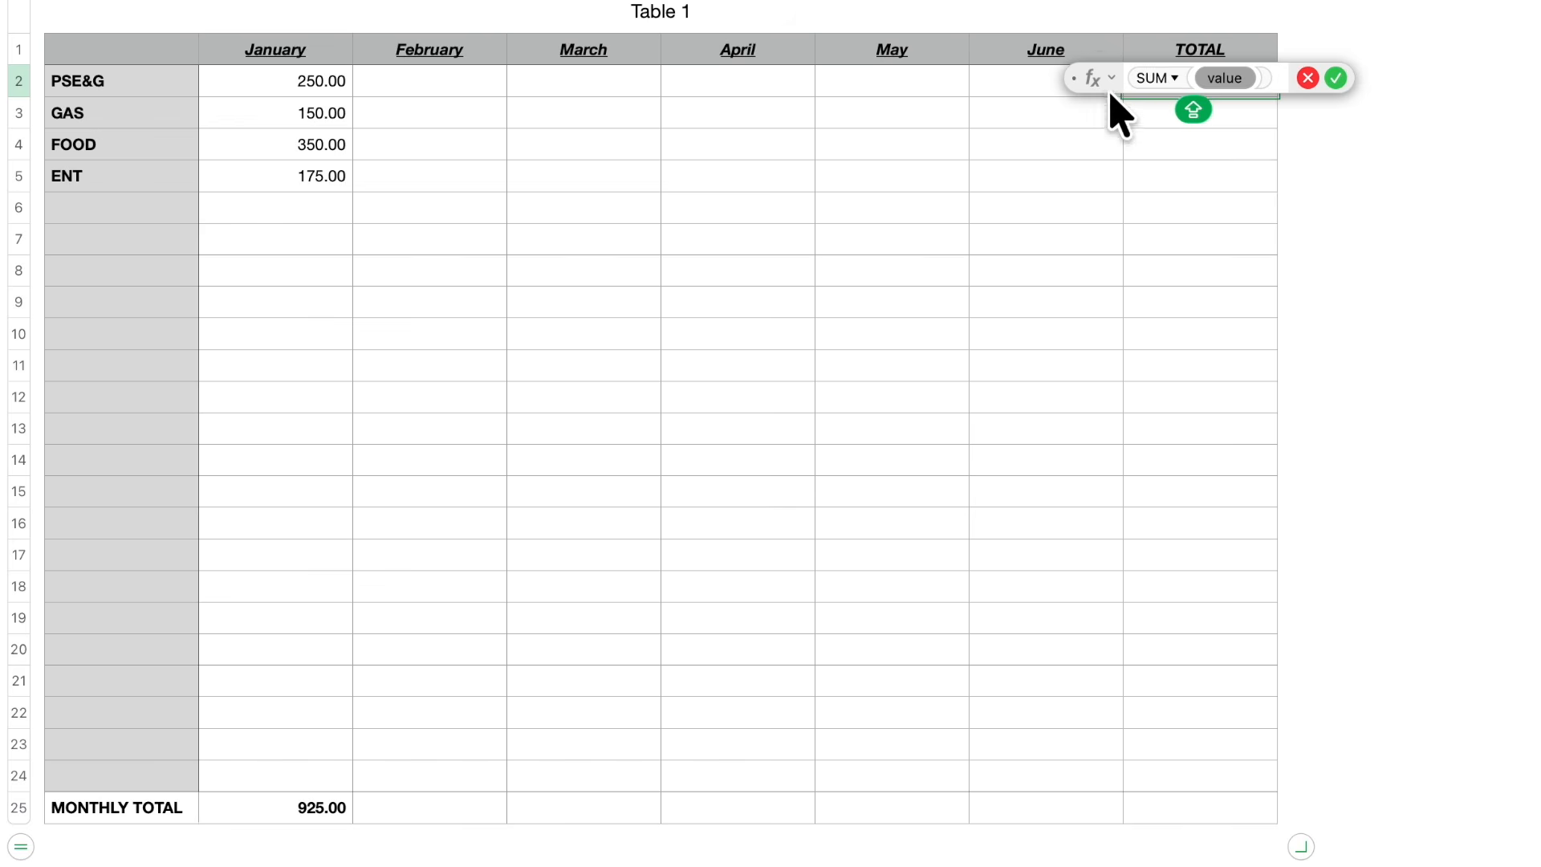
{"action": "left_click_drag", "start_coordinate": [1094, 75], "coordinate": [1161, 183]}
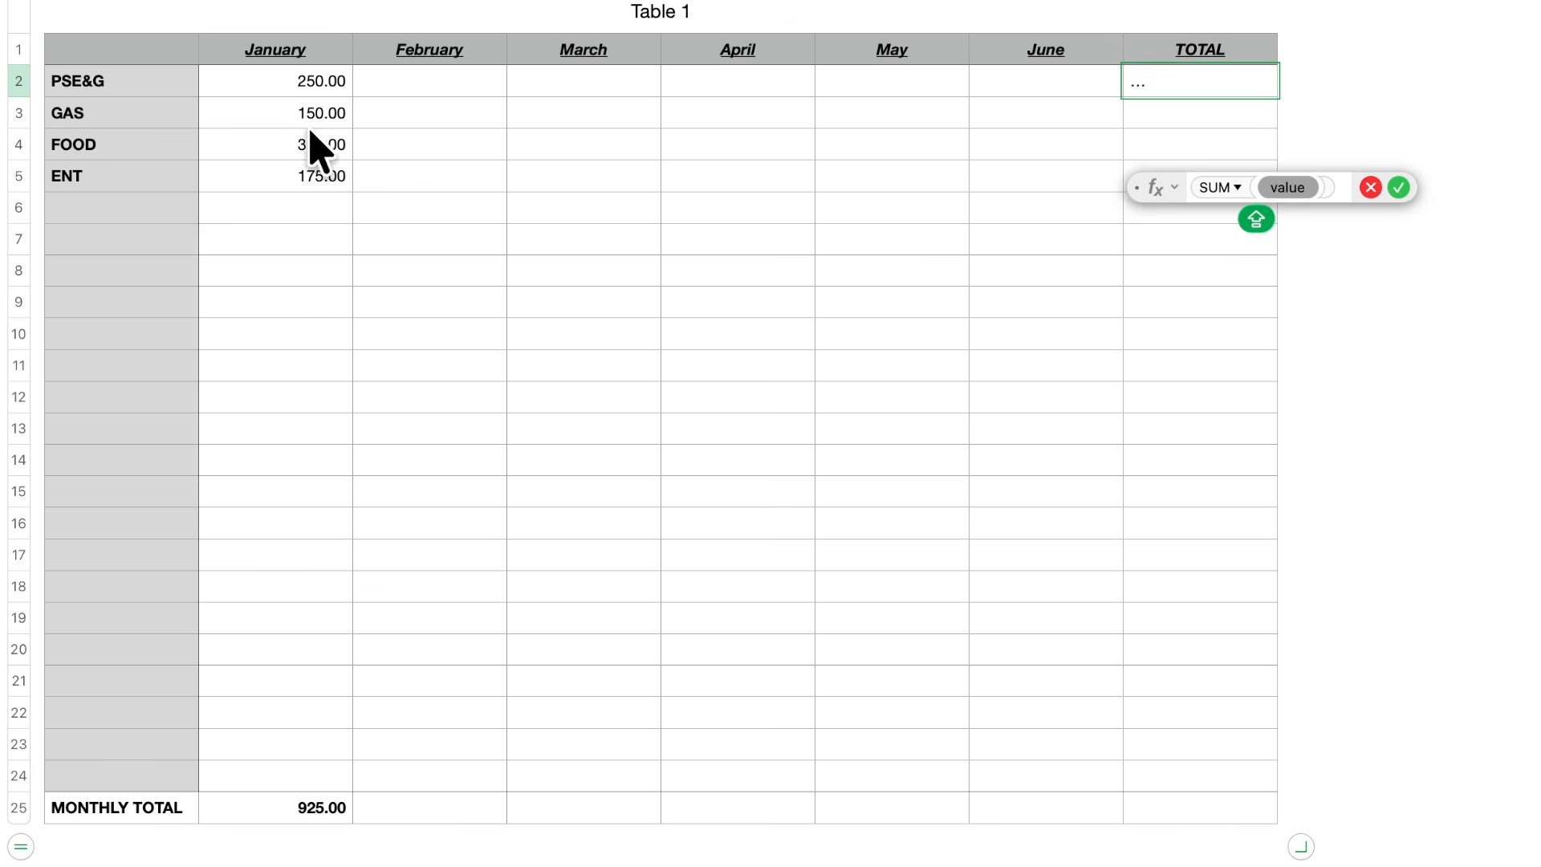
{"action": "left_click", "coordinate": [292, 80]}
{"action": "left_click_drag", "start_coordinate": [368, 97], "coordinate": [1123, 96]}
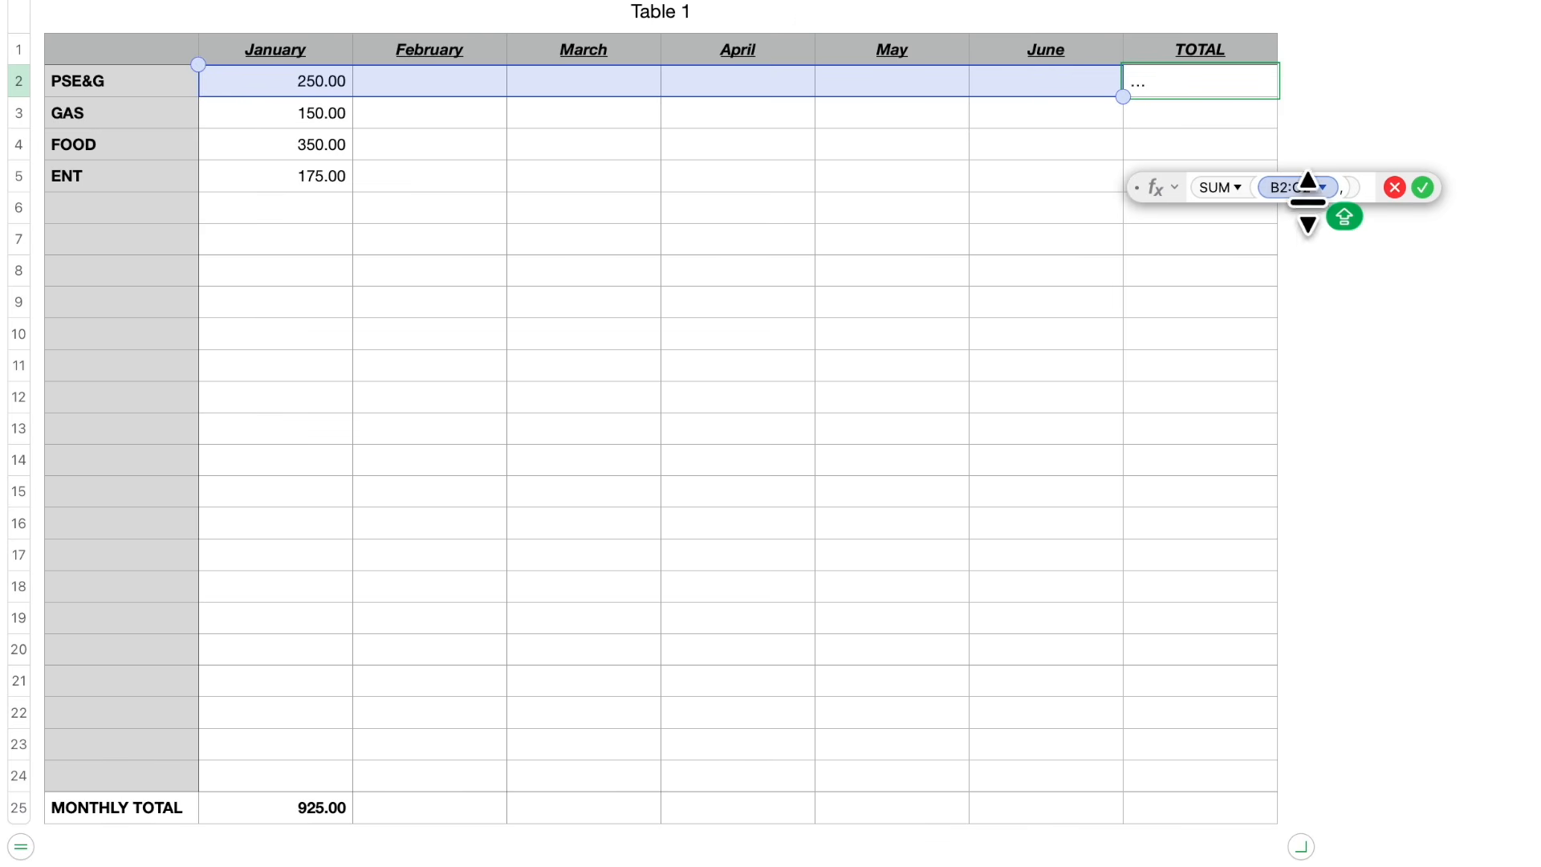
{"action": "left_click", "coordinate": [1423, 187]}
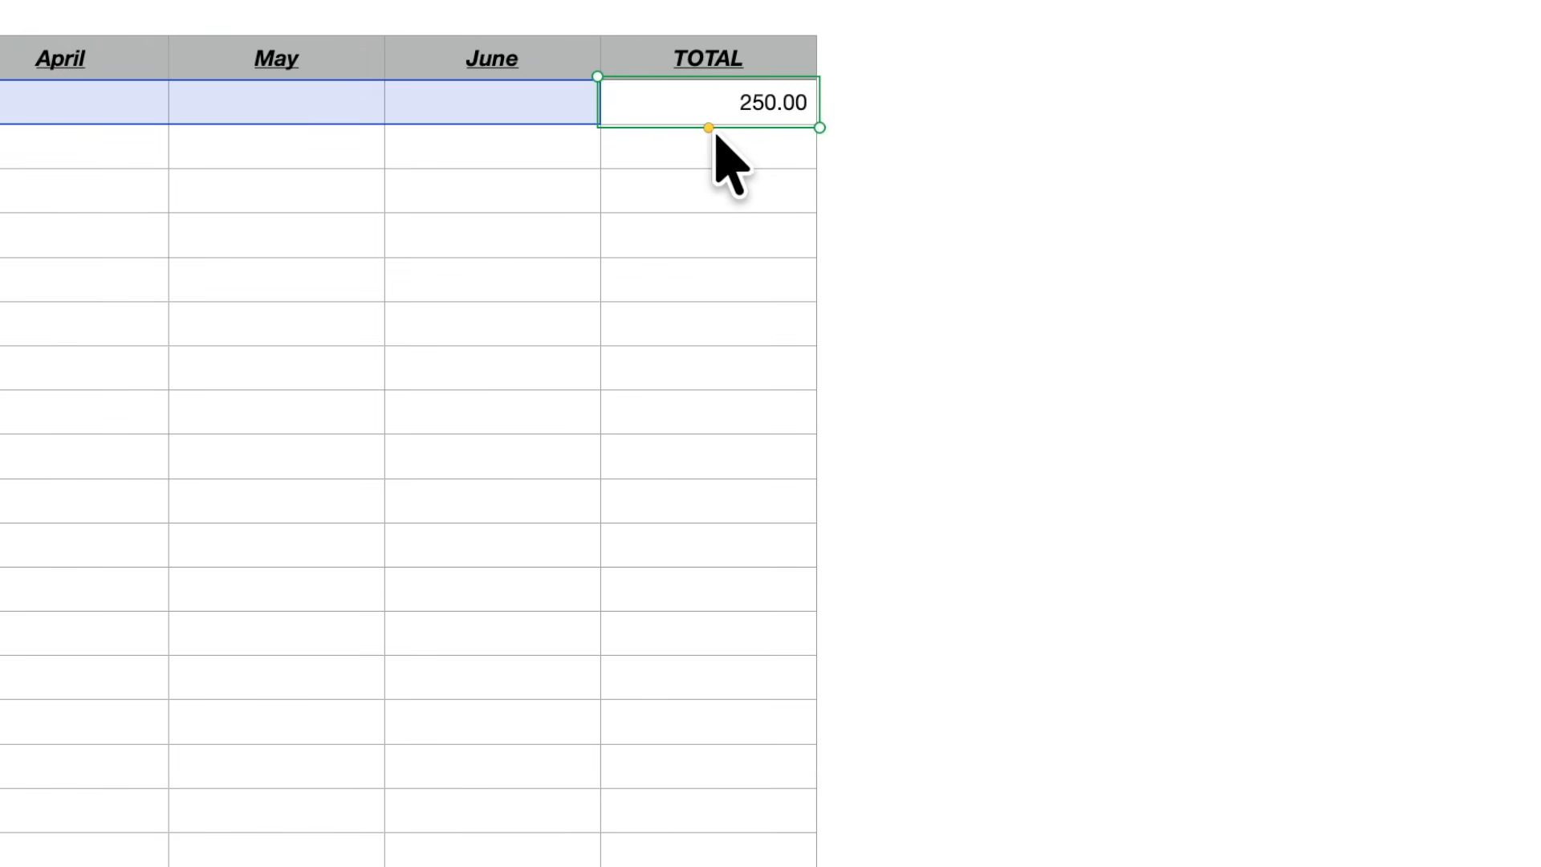
Autofill the H2 row-total formula down the TOTAL column to H24 and check a copied formula in H8.
{"action": "left_click_drag", "start_coordinate": [710, 129], "coordinate": [758, 863]}
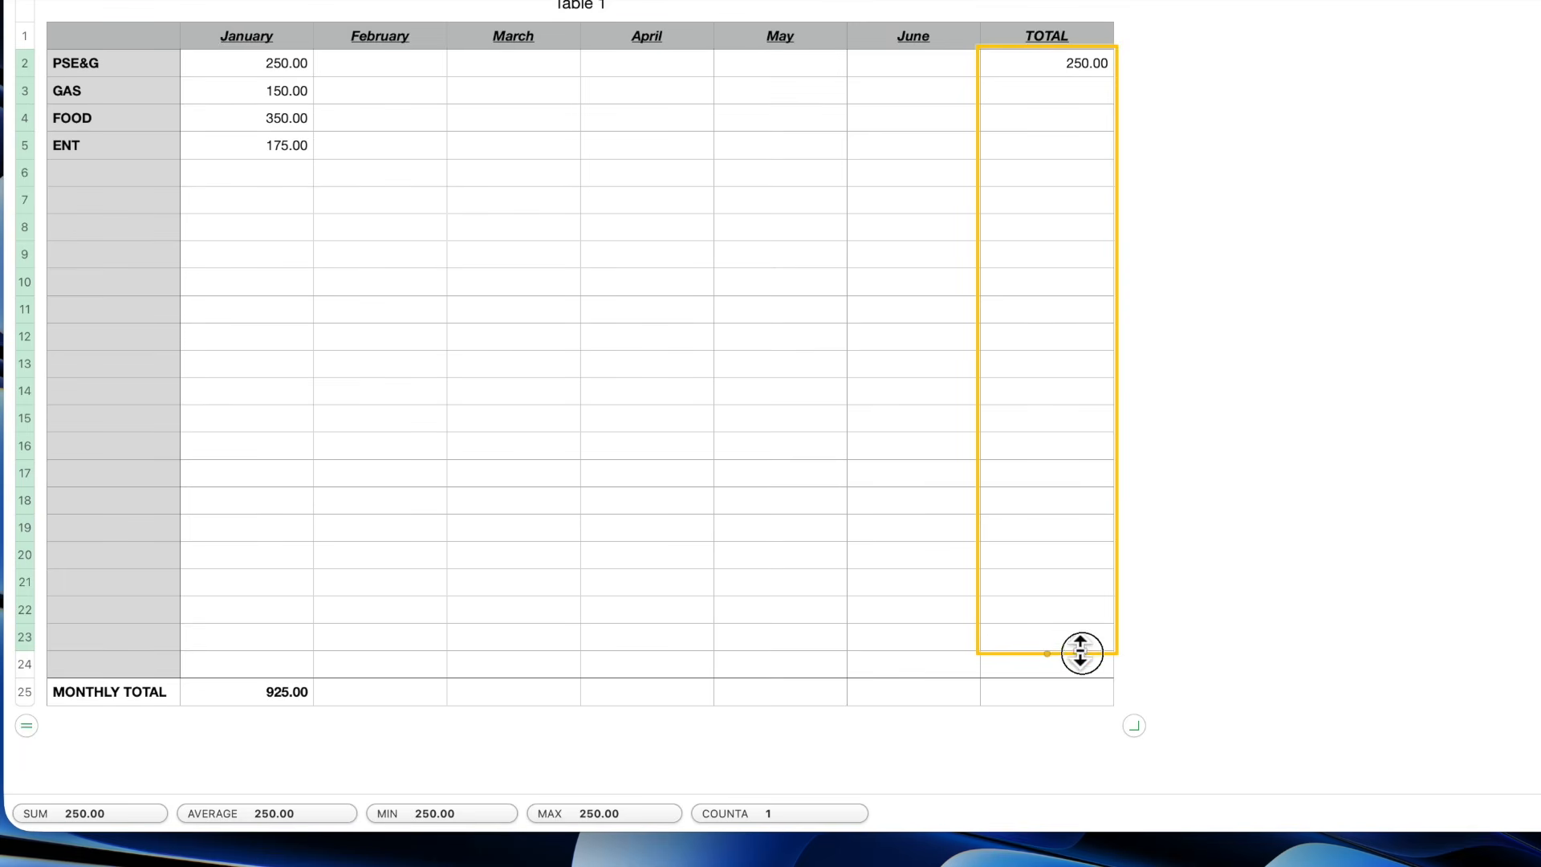
{"action": "left_click_drag", "start_coordinate": [1081, 653], "coordinate": [1102, 650]}
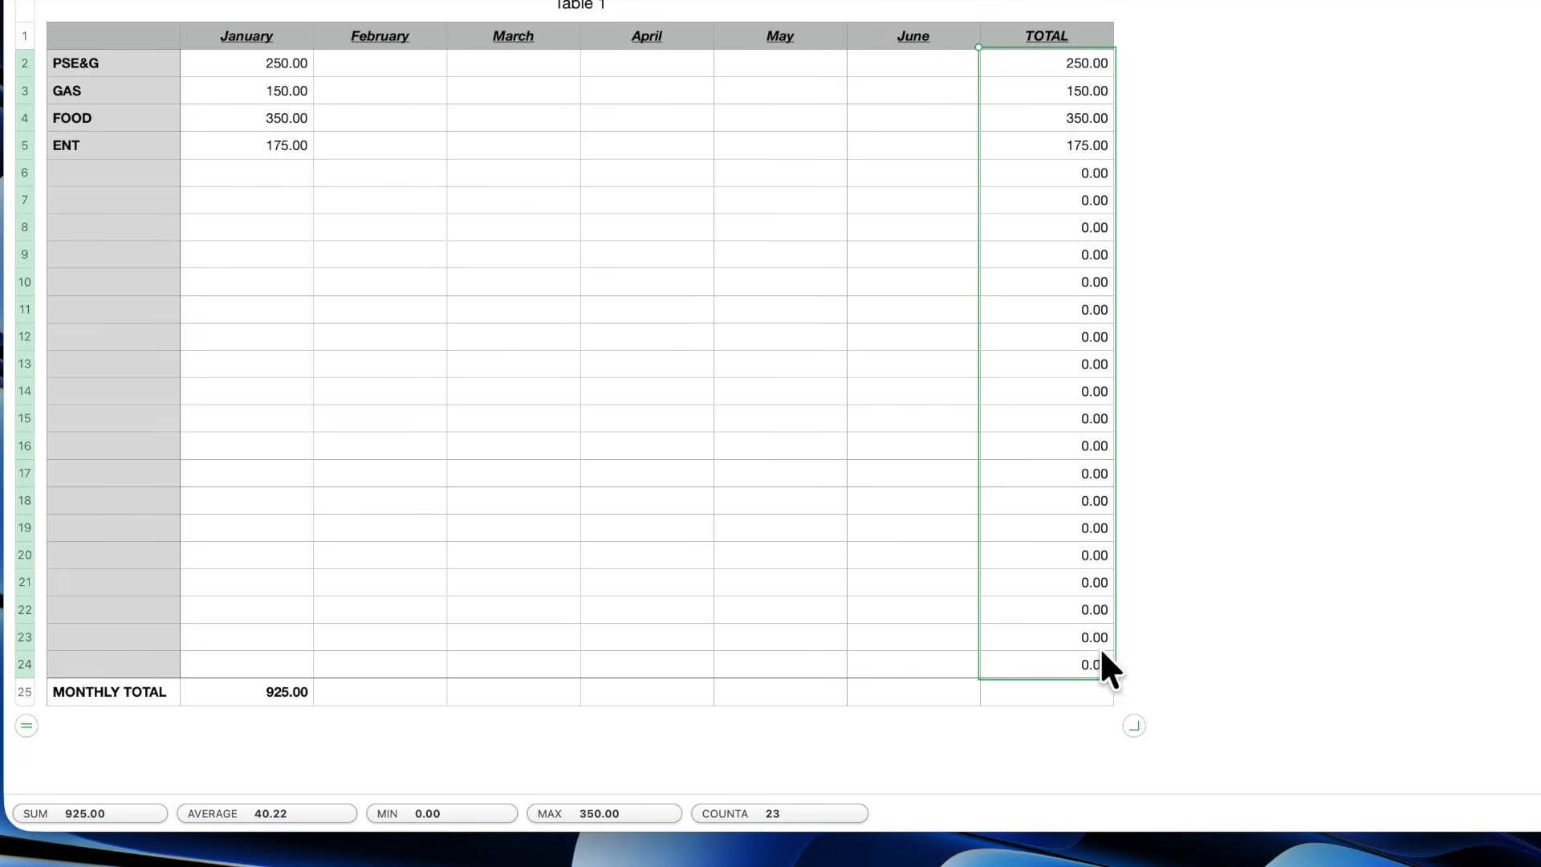
{"action": "left_click", "coordinate": [1085, 172]}
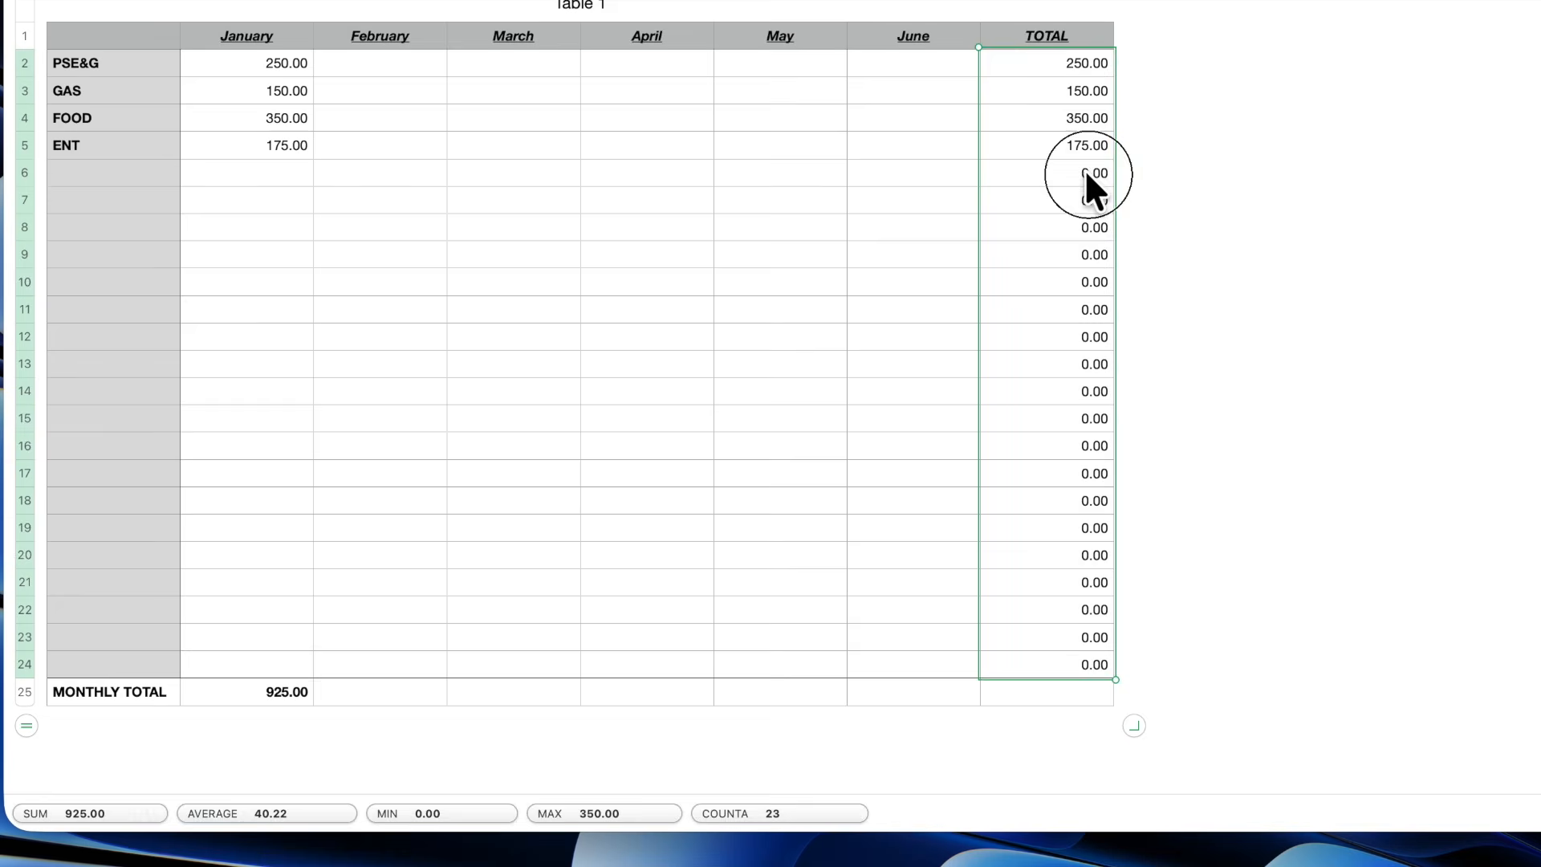
{"action": "left_click", "coordinate": [1079, 226]}
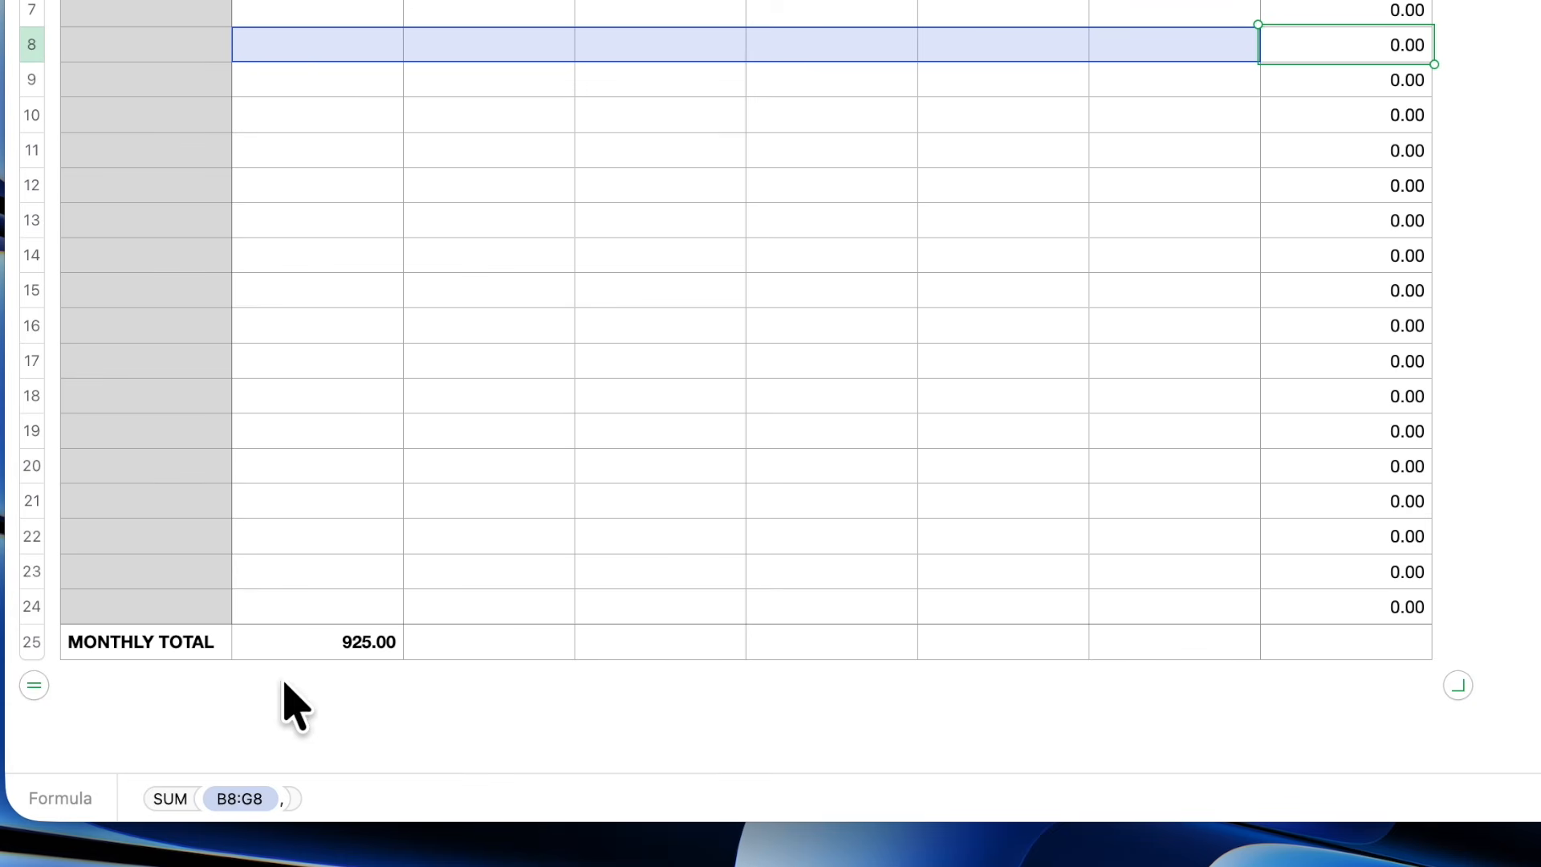
Autofill the January monthly total formula from B25 across the footer row through the TOTAL column, H25.
{"action": "left_click", "coordinate": [351, 646]}
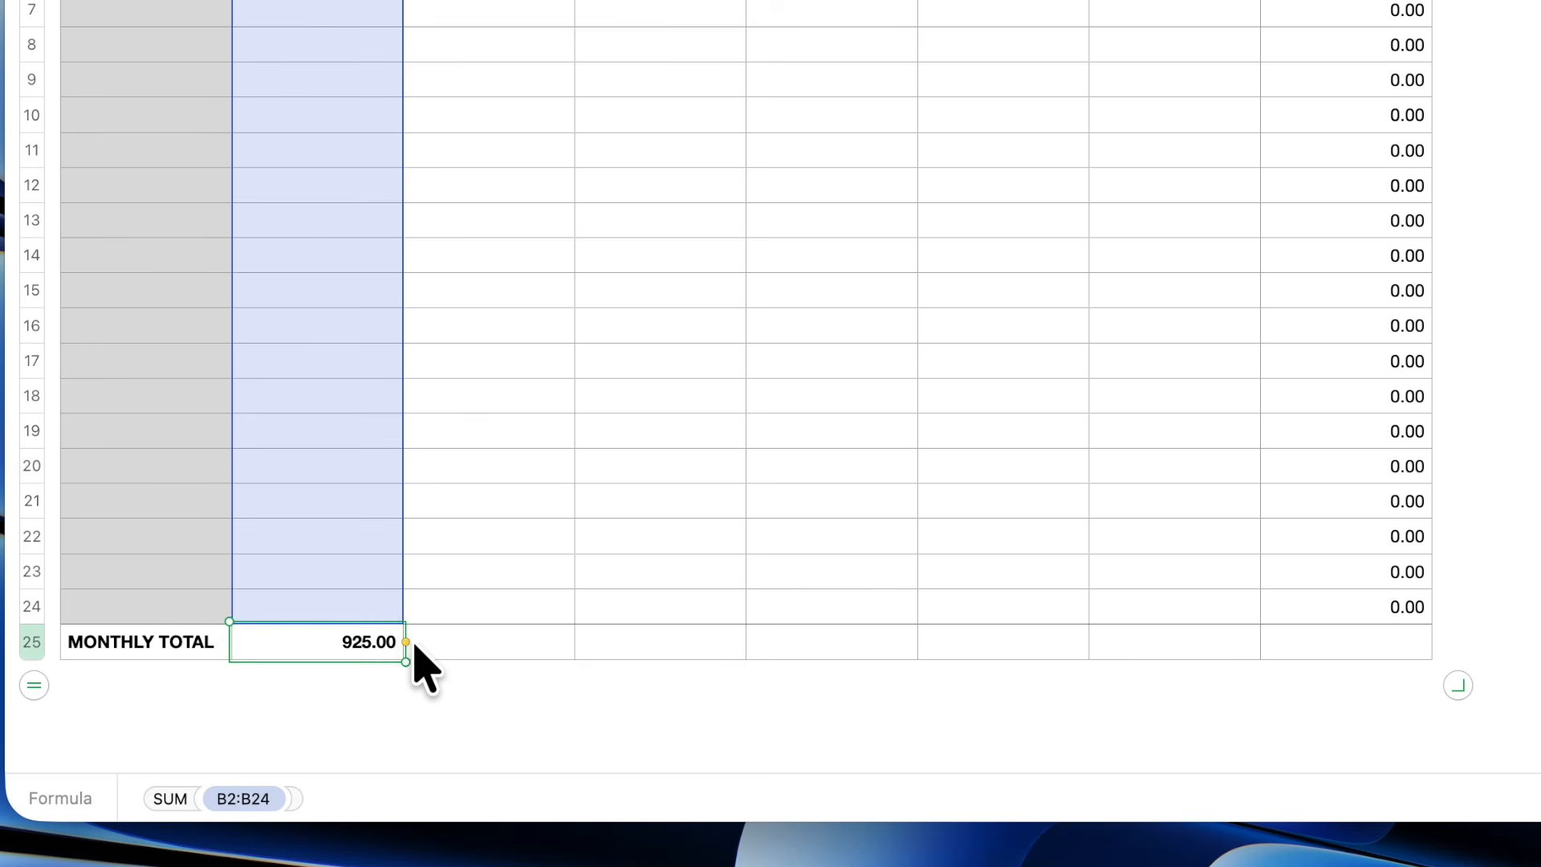
{"action": "left_click_drag", "start_coordinate": [405, 642], "coordinate": [1273, 642]}
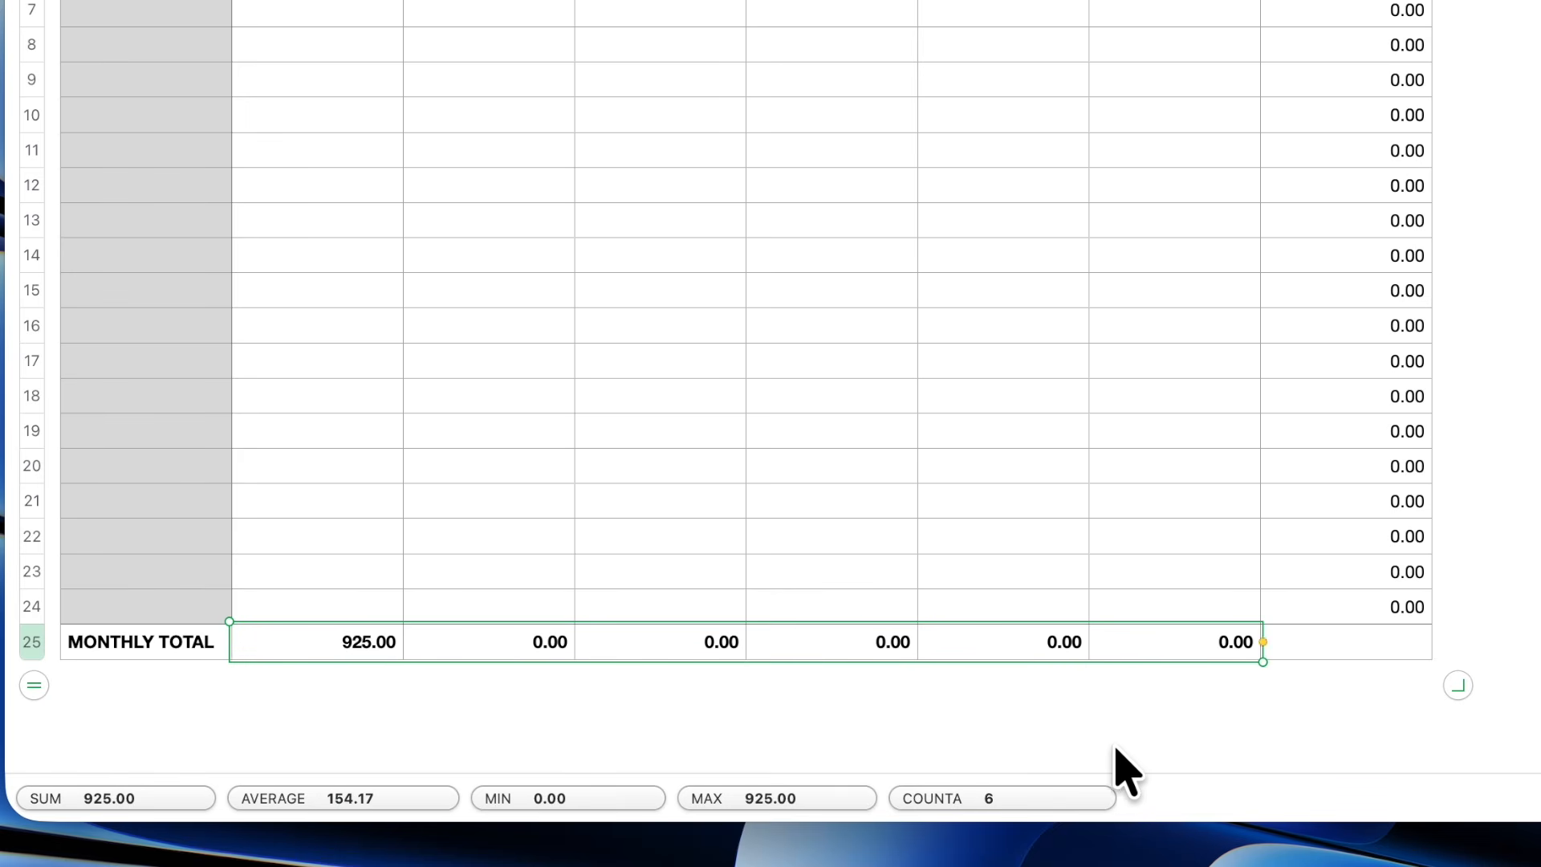
{"action": "scroll", "coordinate": [1379, 647], "scroll_direction": "down", "scroll_amount": 1}
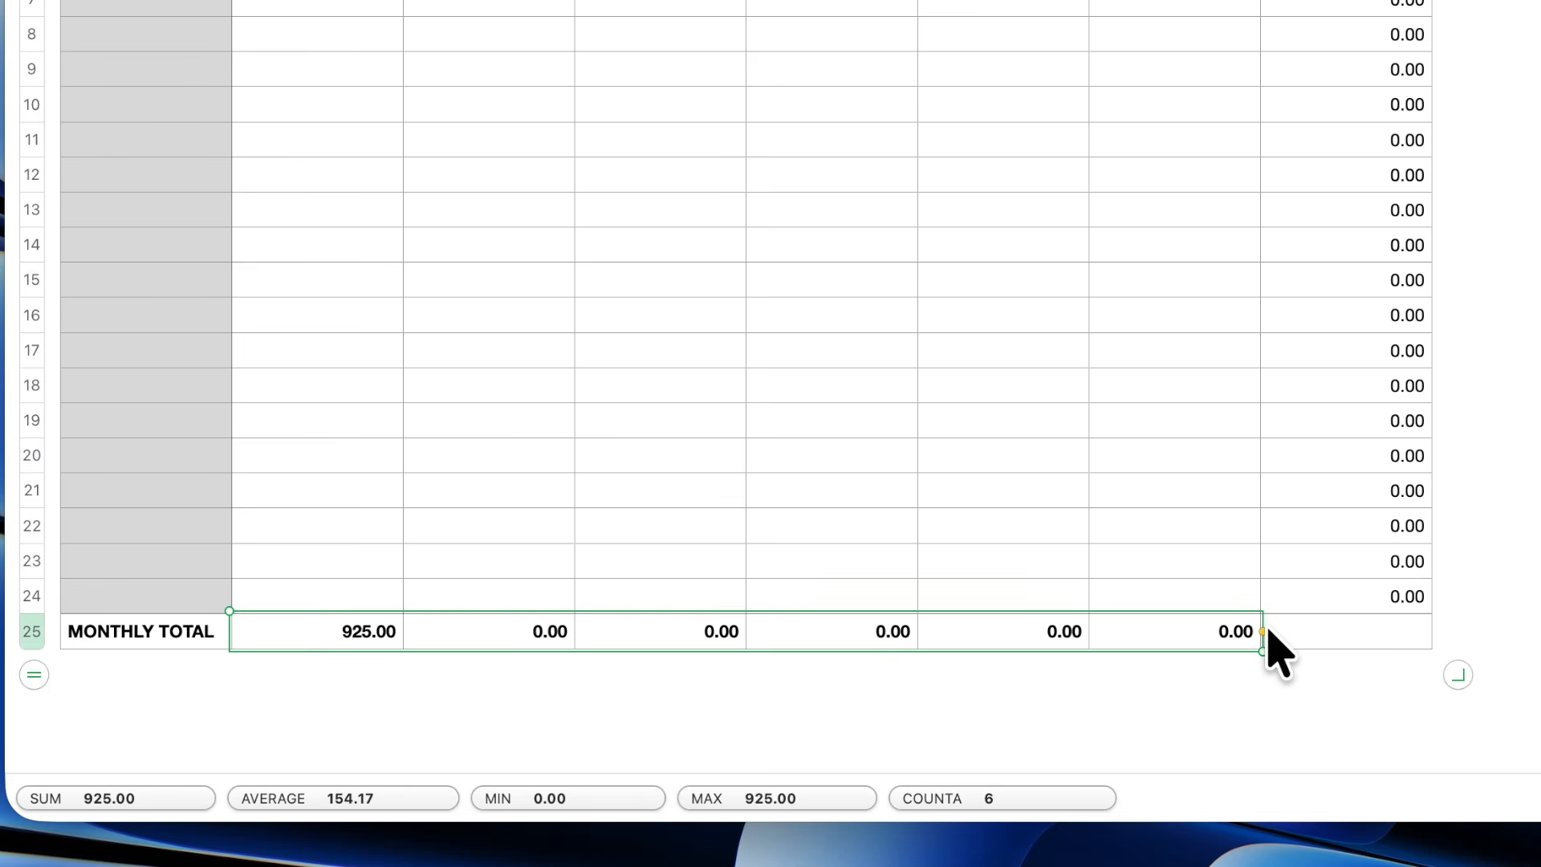
{"action": "left_click_drag", "start_coordinate": [1264, 626], "coordinate": [1406, 630]}
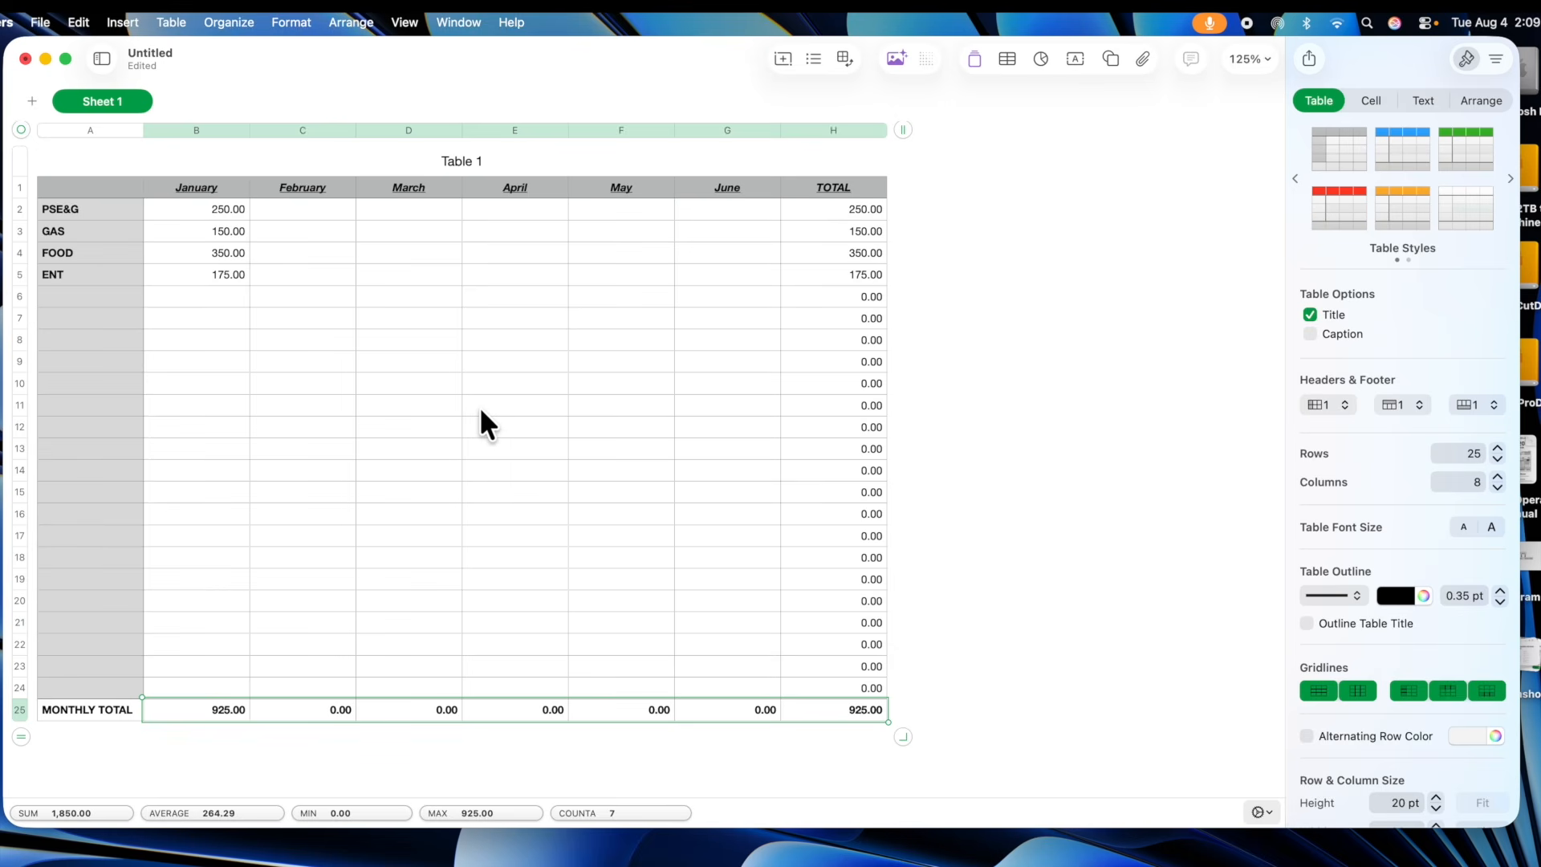
{"action": "left_click", "coordinate": [485, 408]}
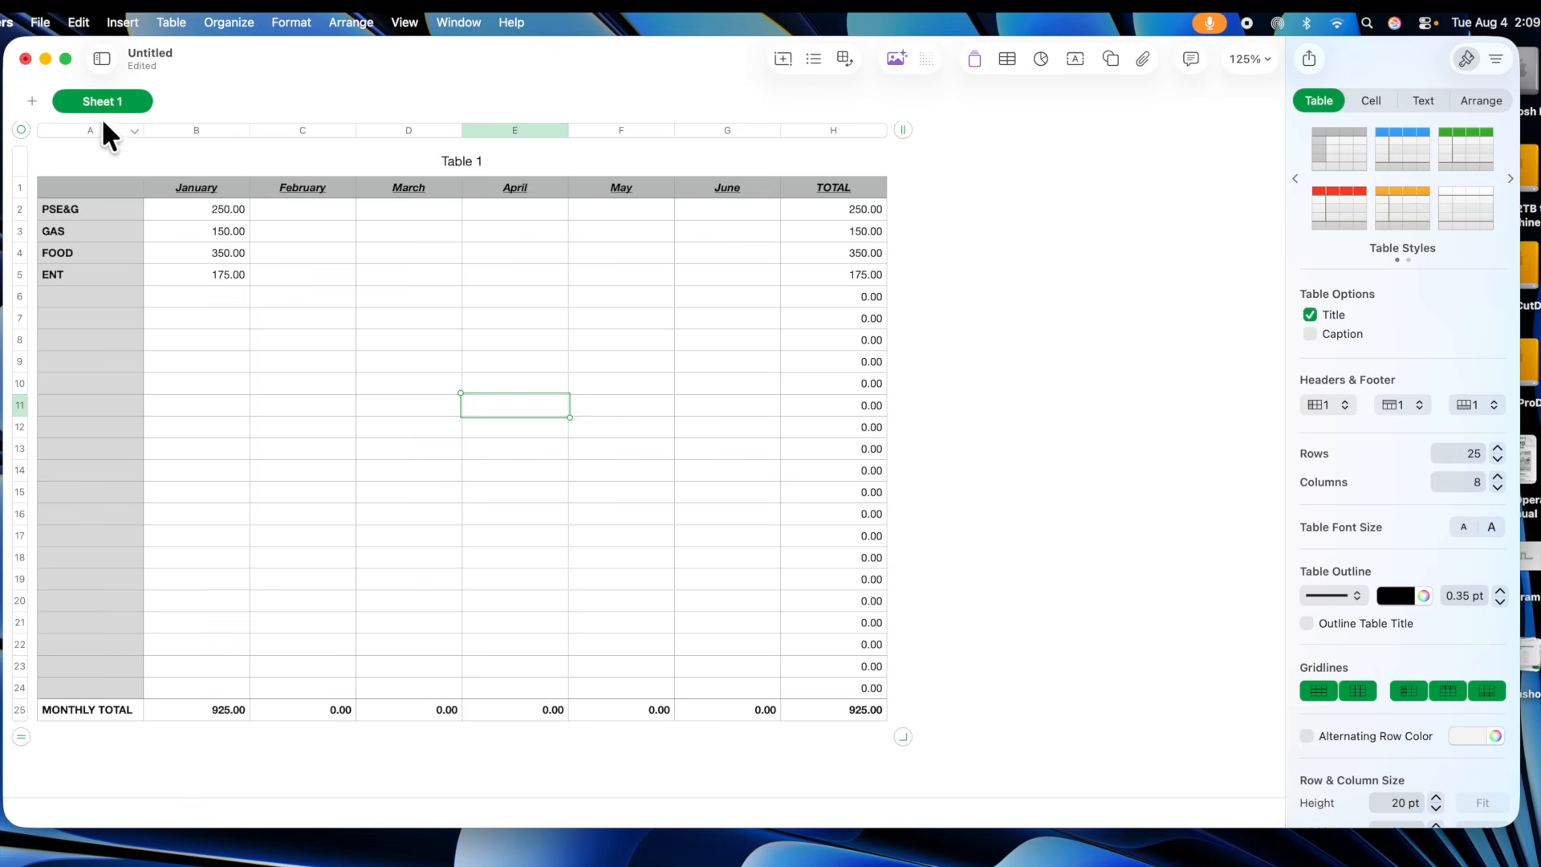
Change the table title to BUDGET.
{"action": "left_click", "coordinate": [474, 160]}
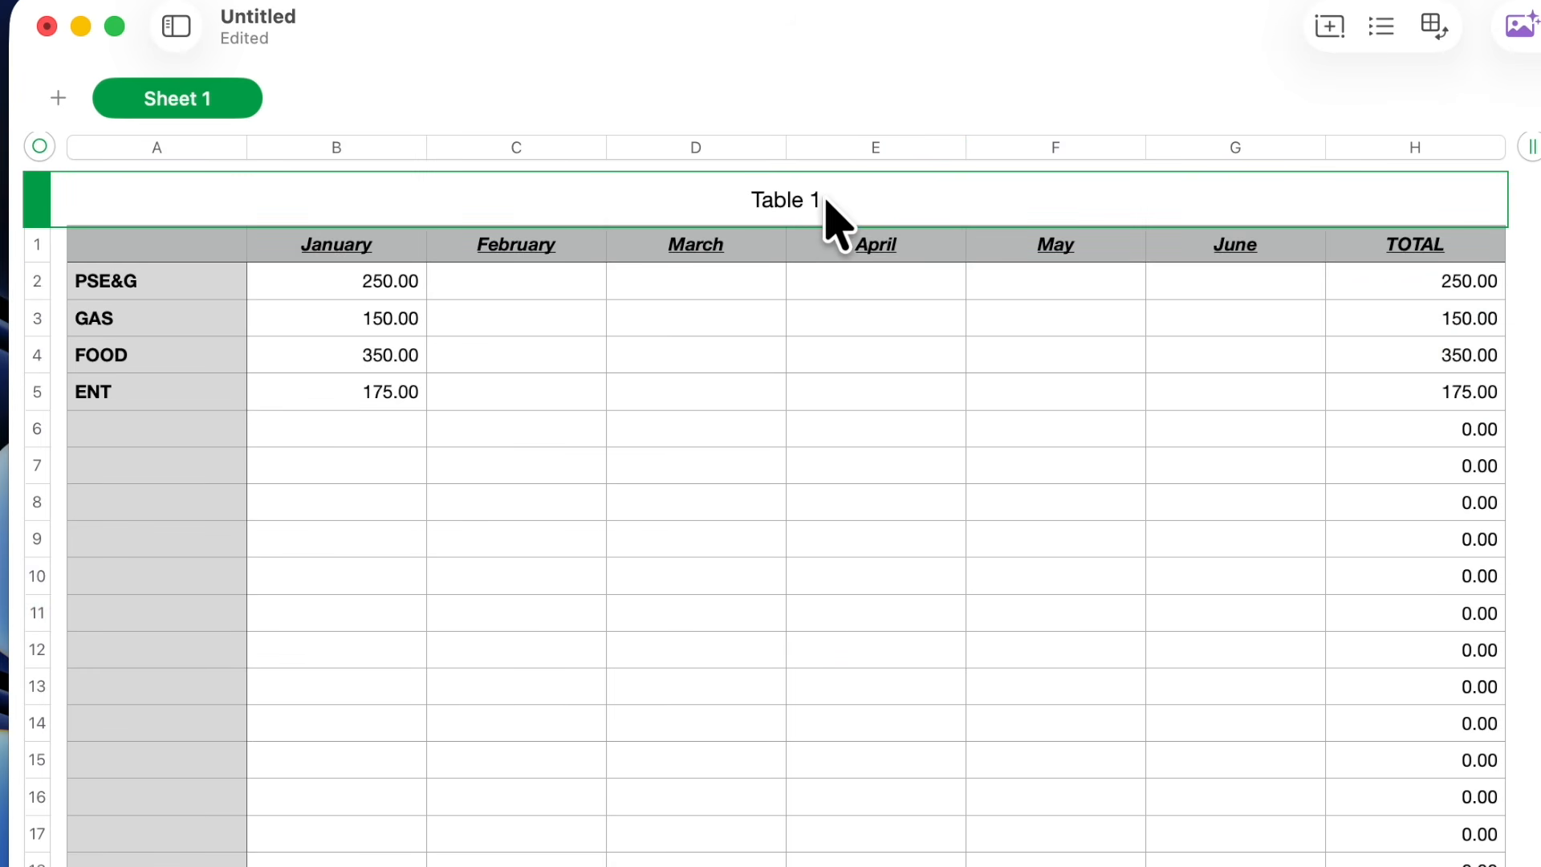
{"action": "left_click", "coordinate": [774, 205]}
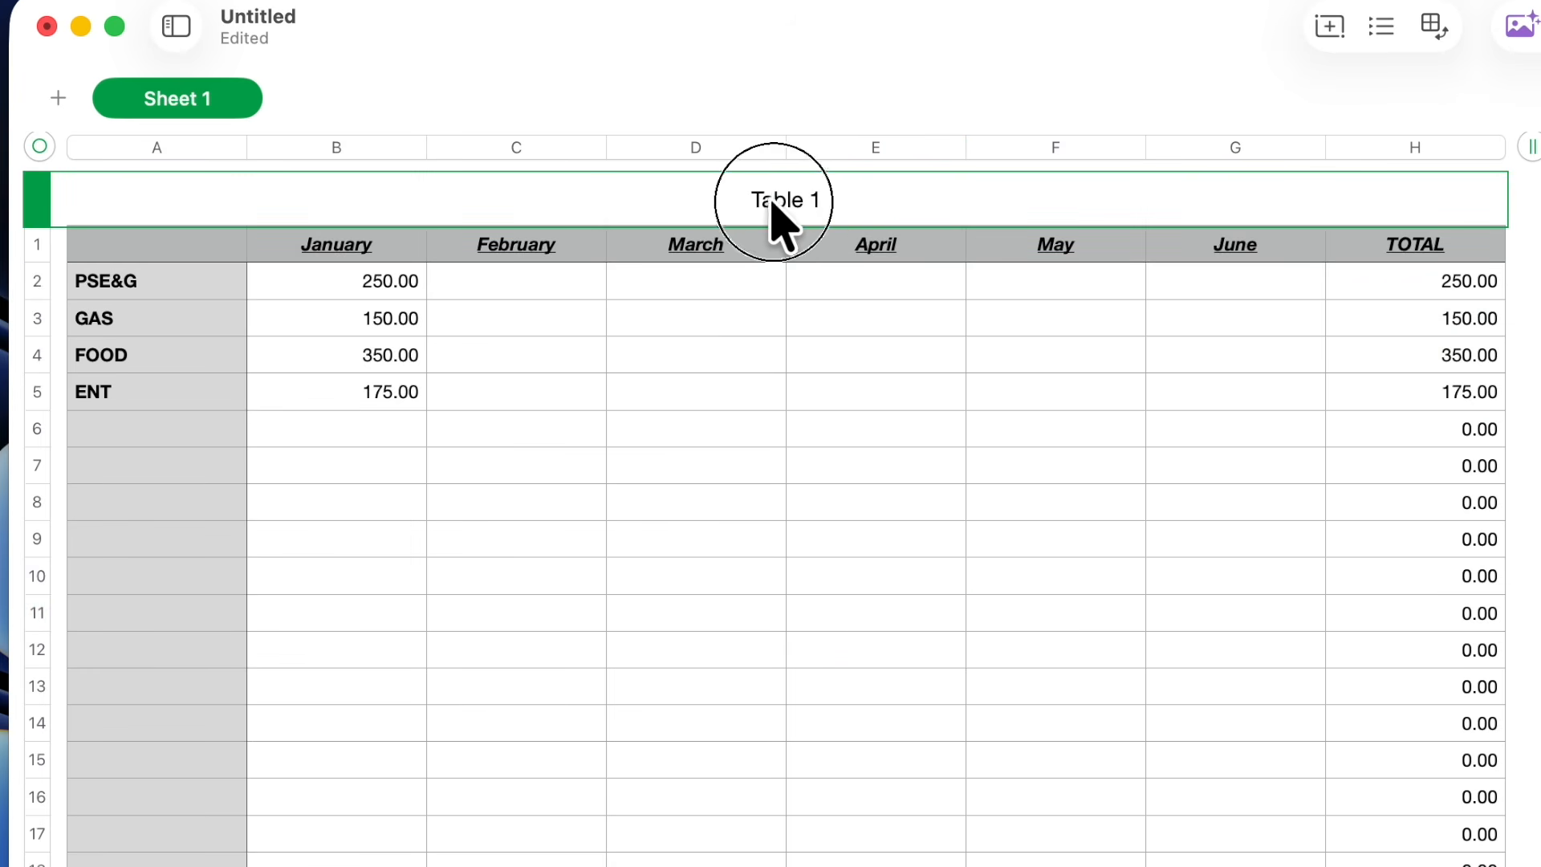
{"action": "key", "text": "Tab"}
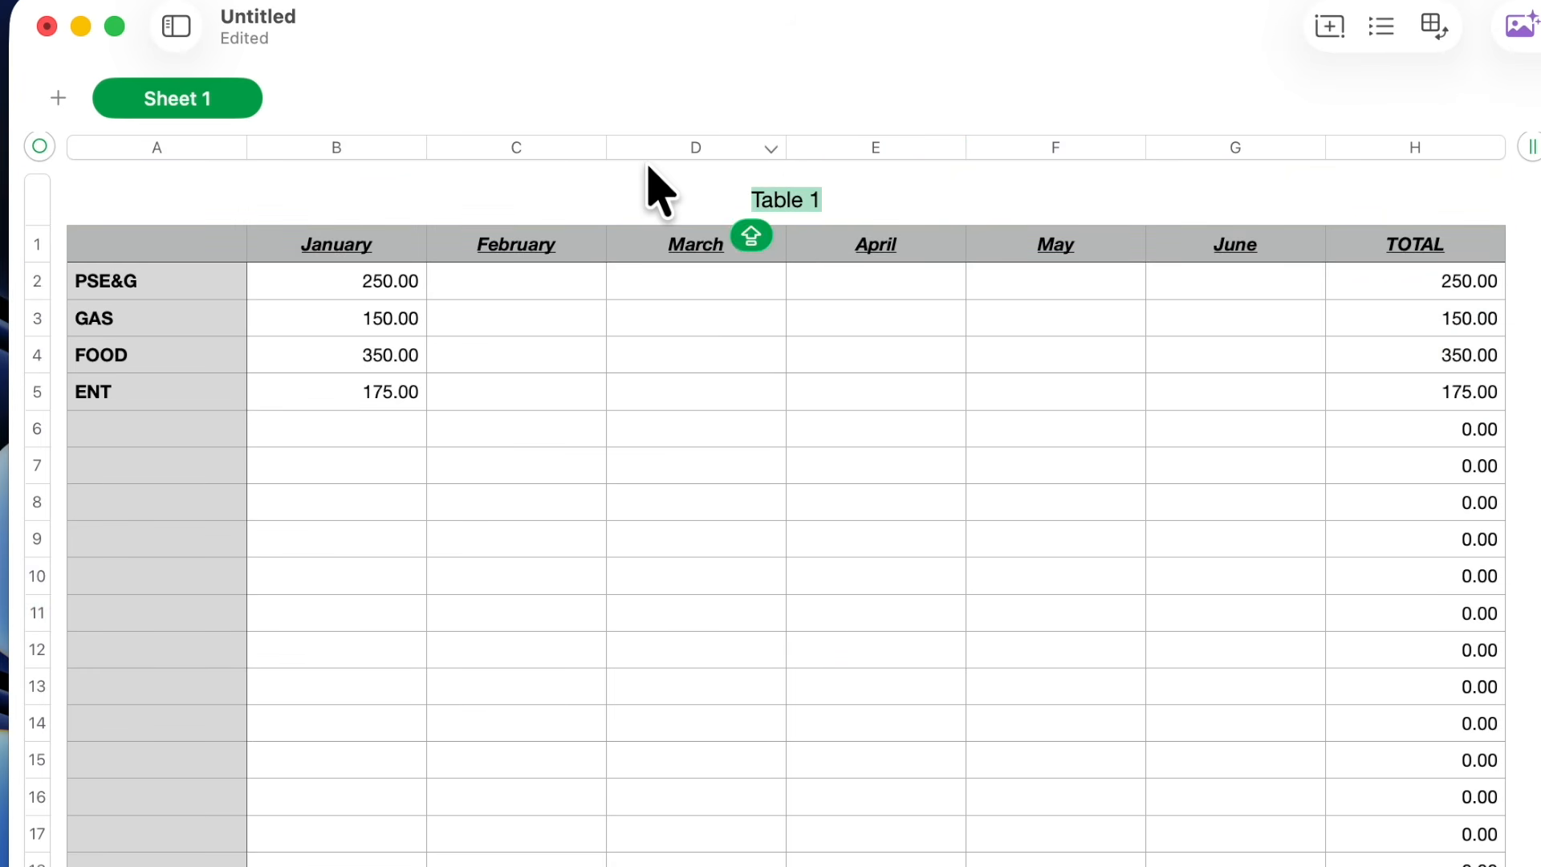
{"action": "type", "text": "B"}
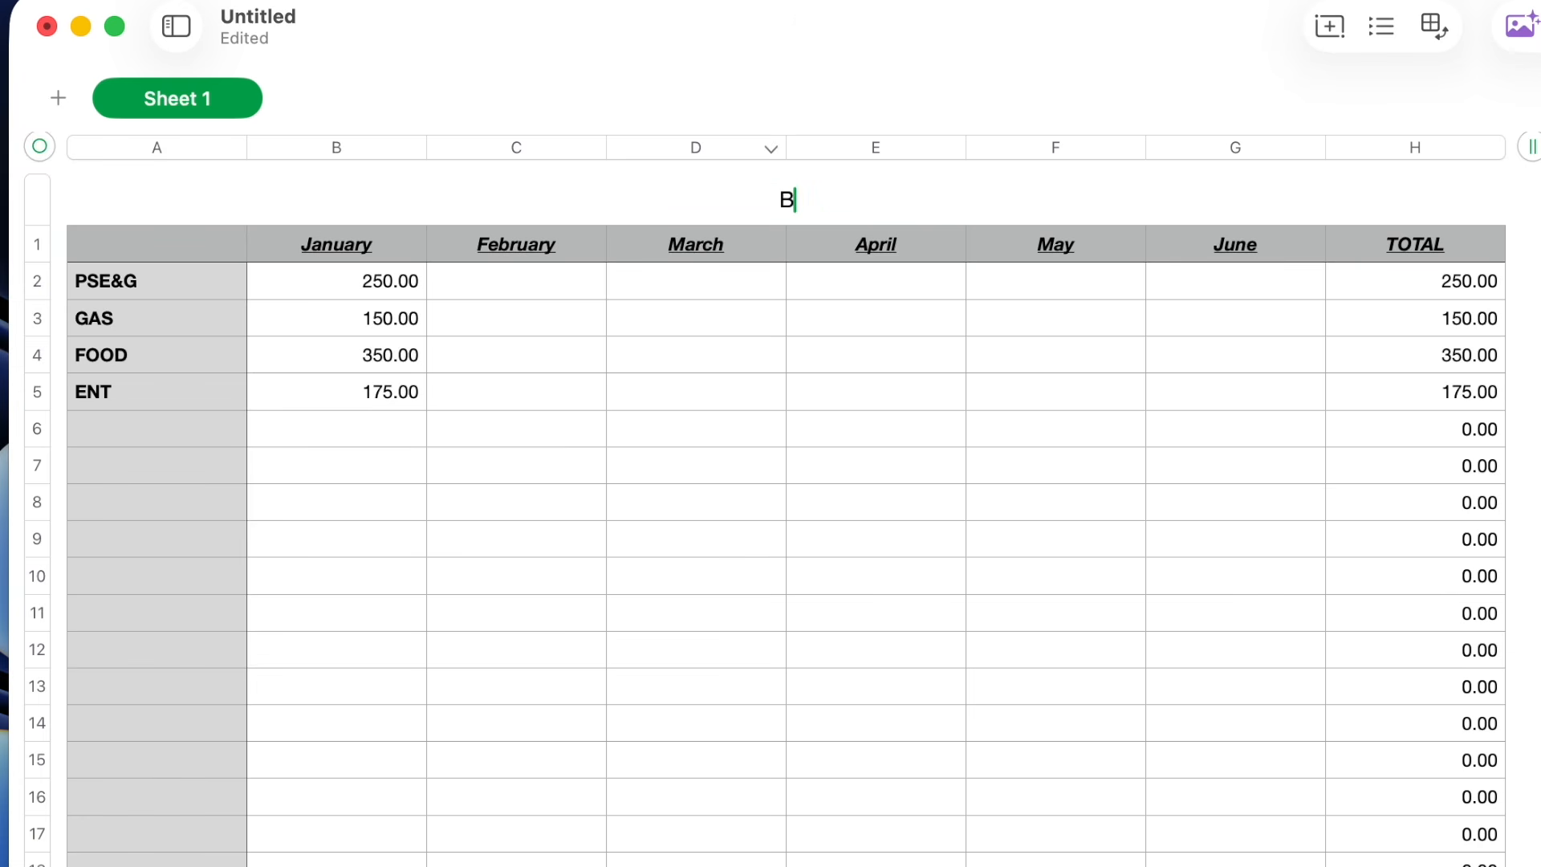
{"action": "type", "text": "UDGET"}
{"action": "key", "text": "Return"}
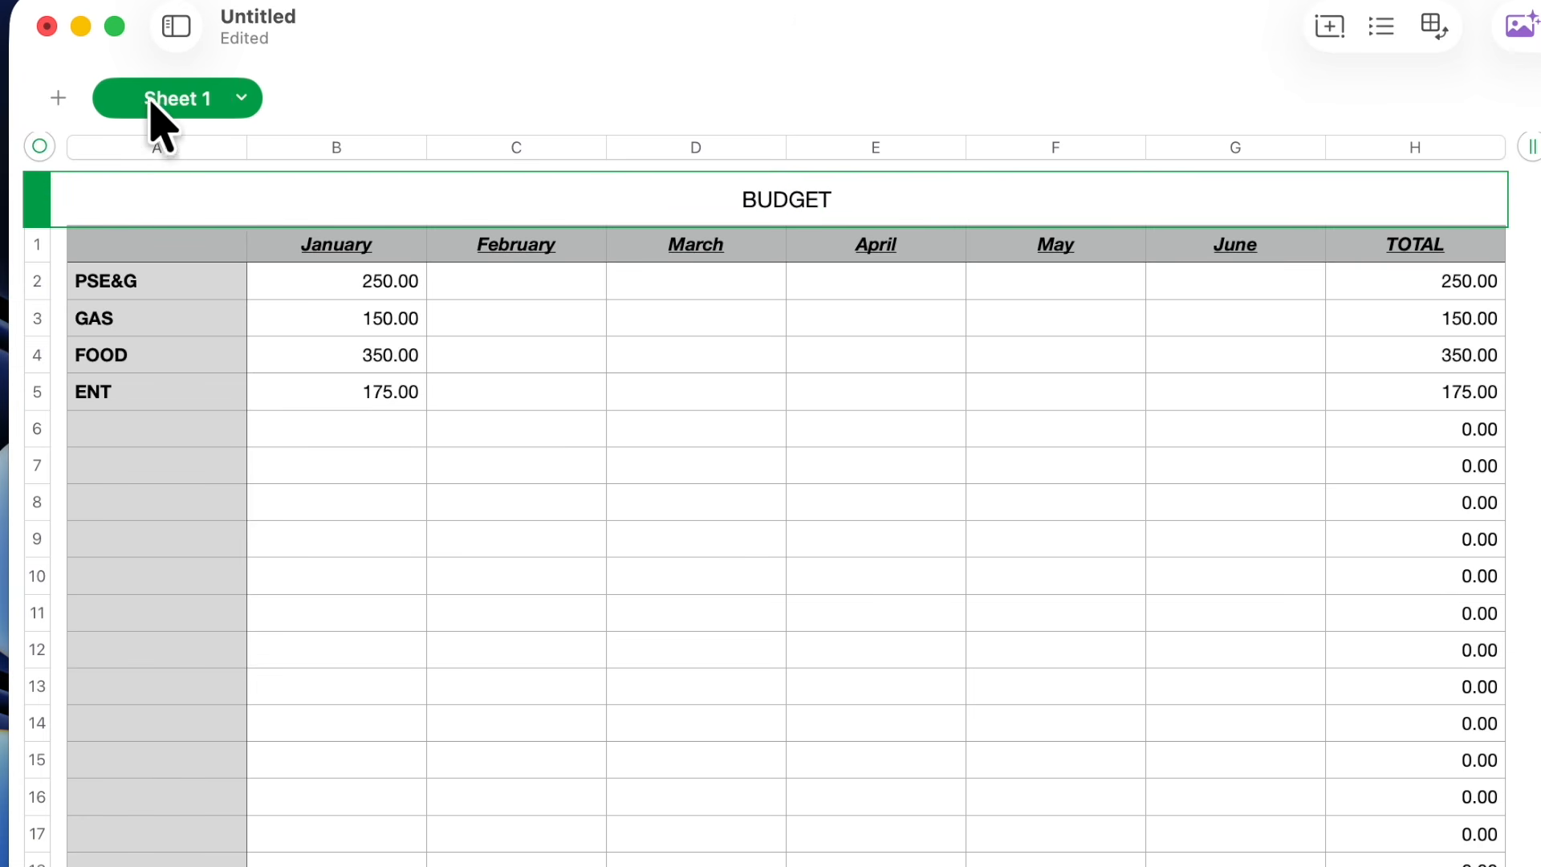
Rename the sheet as BUDGET.
{"action": "left_click", "coordinate": [242, 98]}
{"action": "left_click", "coordinate": [276, 178]}
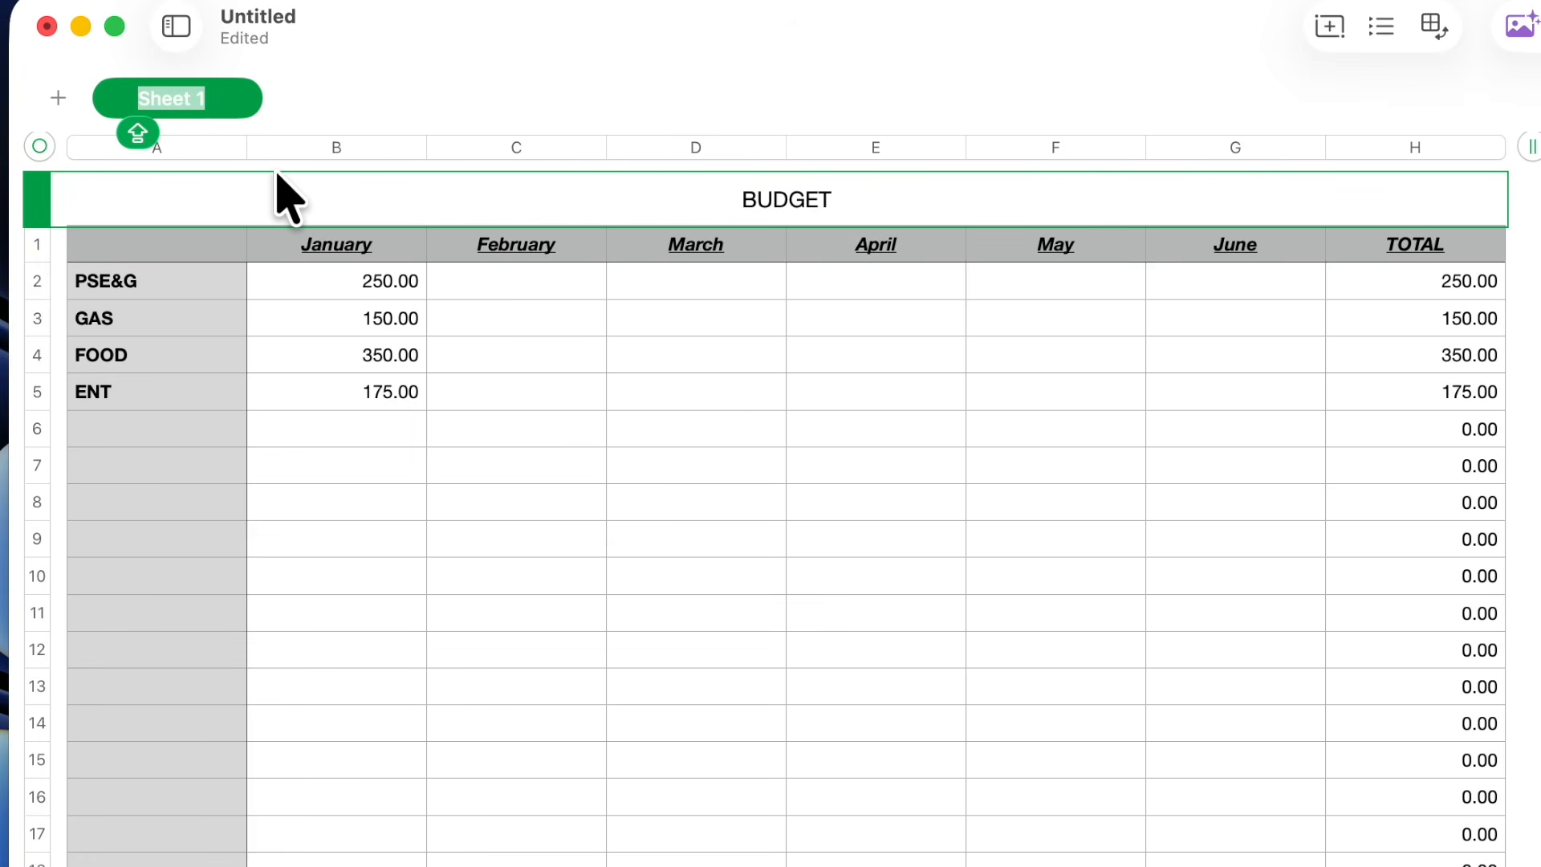
{"action": "type", "text": "BUDGET"}
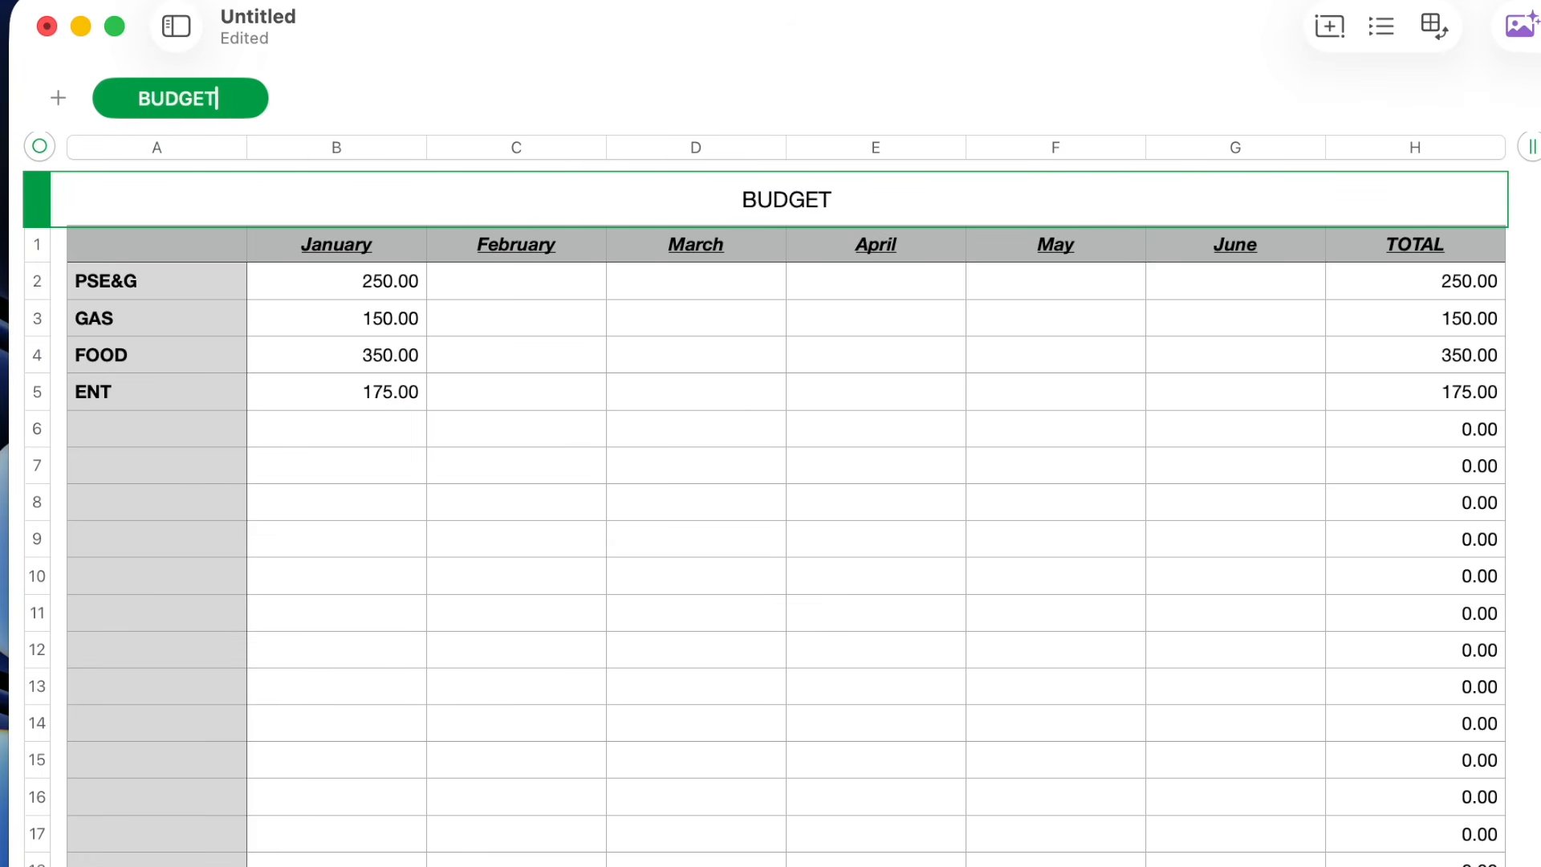
{"action": "key", "text": "Return"}
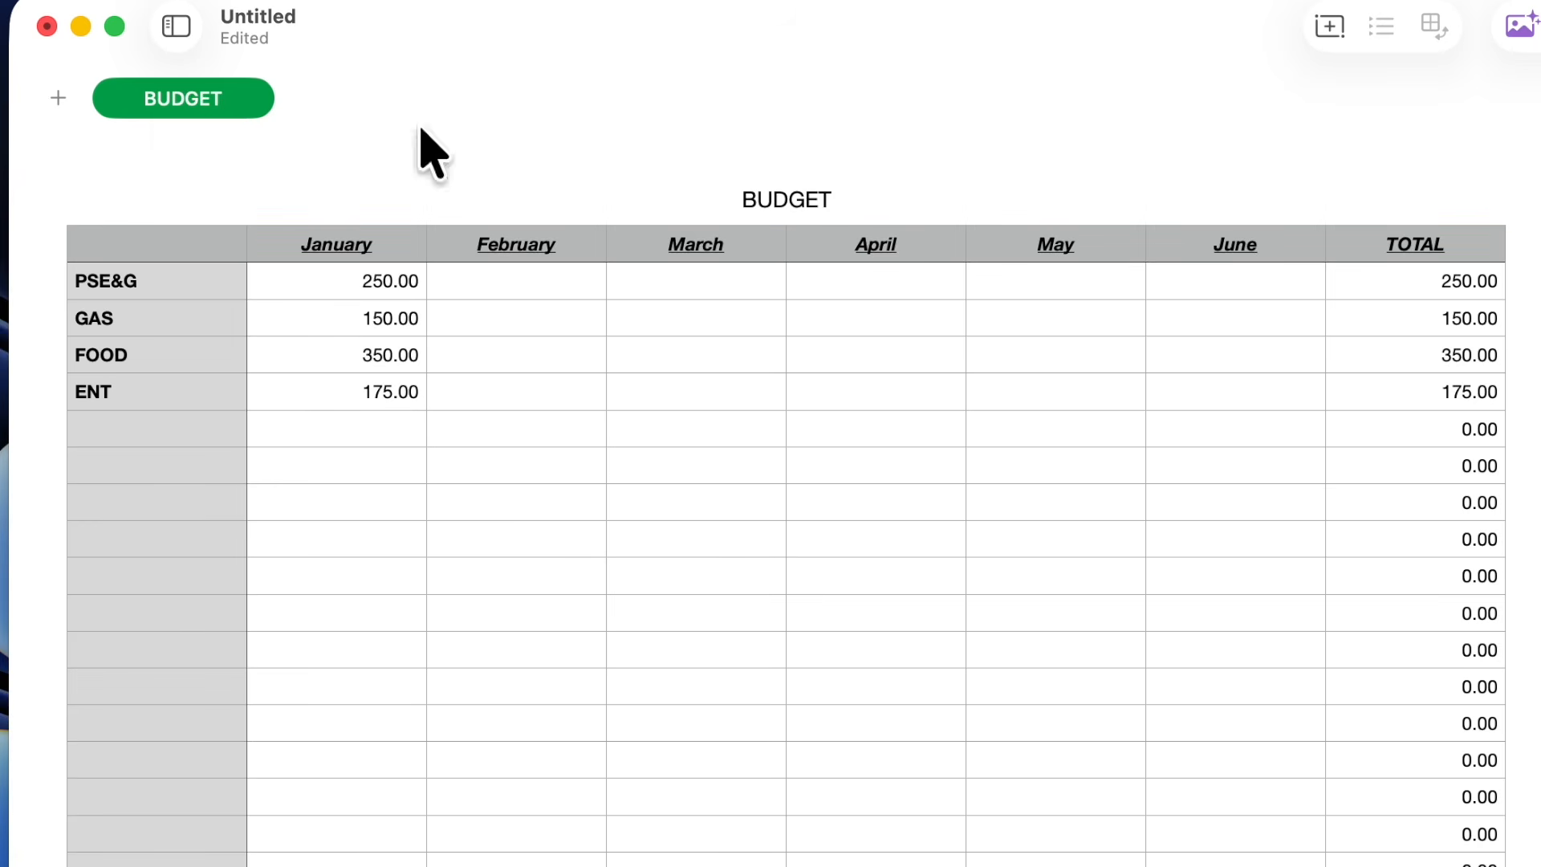
Add a new sheet to the spreadsheet and rename it SUMM.
{"action": "left_click", "coordinate": [56, 98]}
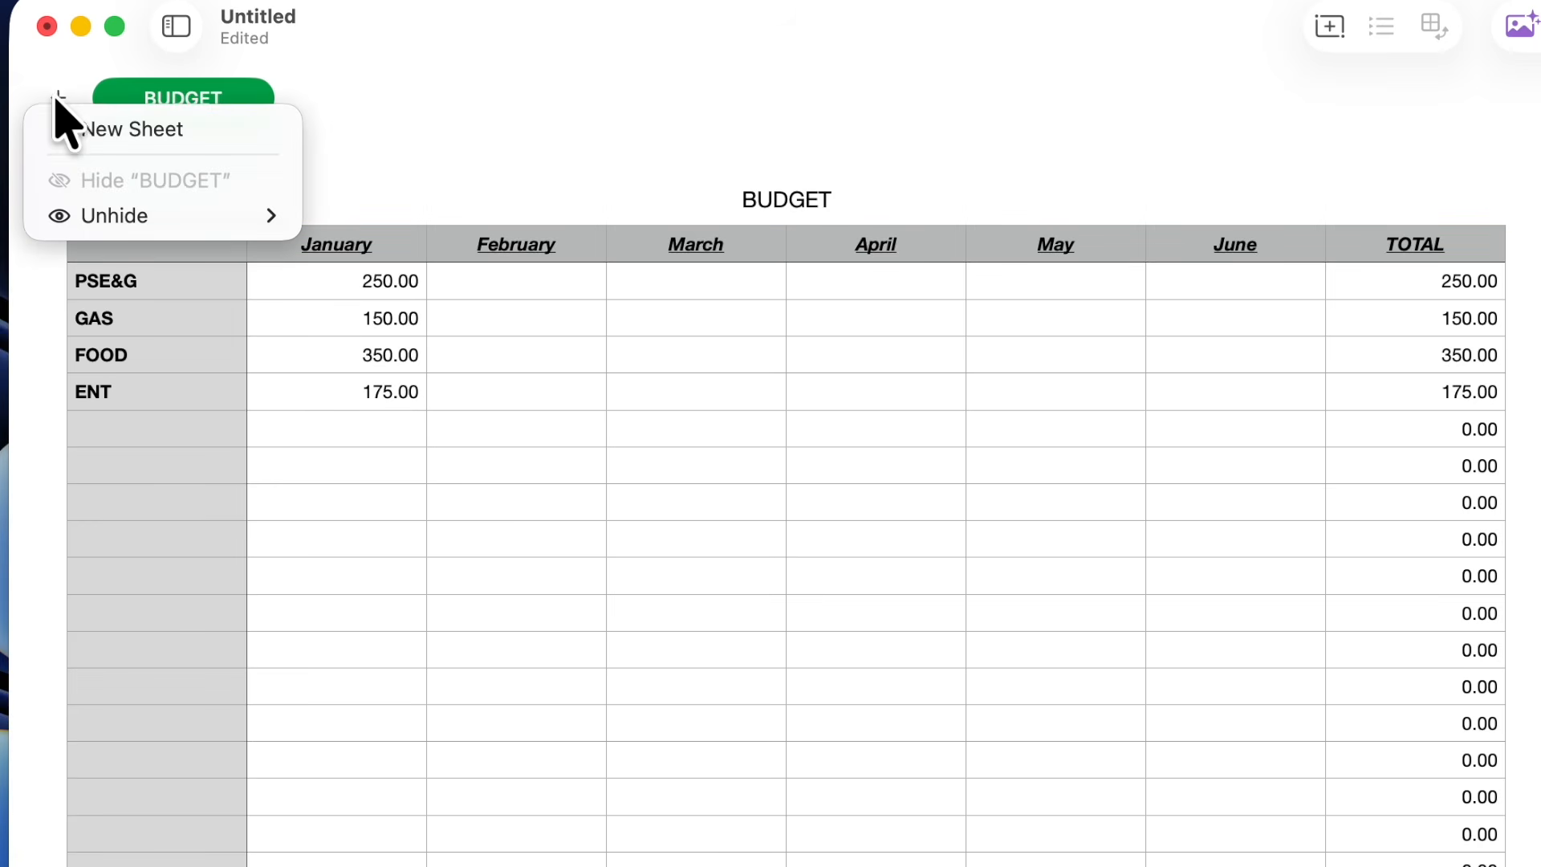
{"action": "left_click", "coordinate": [95, 133]}
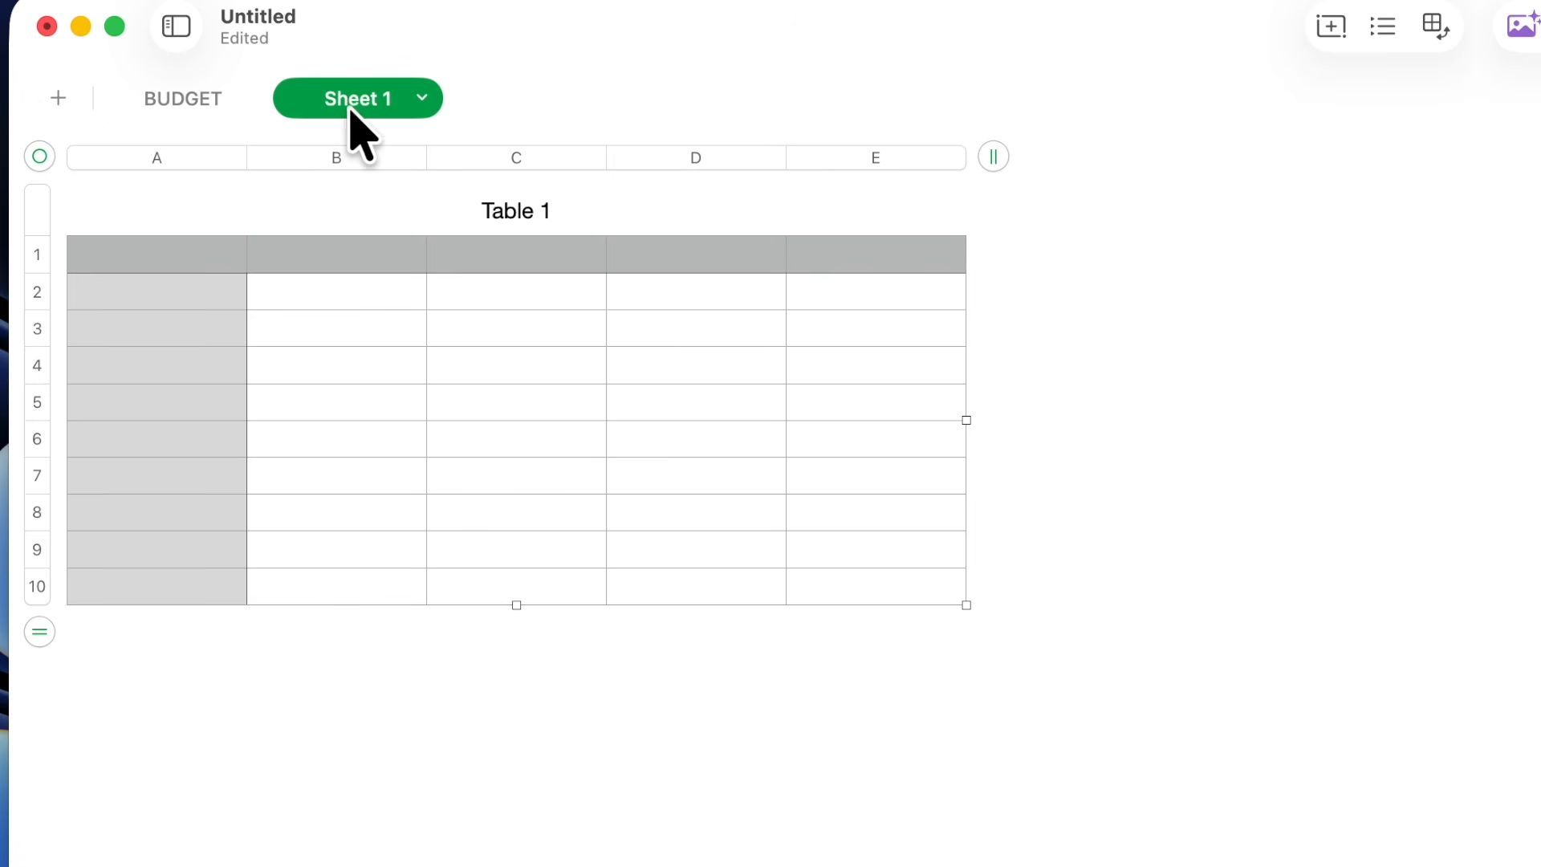
{"action": "left_click", "coordinate": [419, 98]}
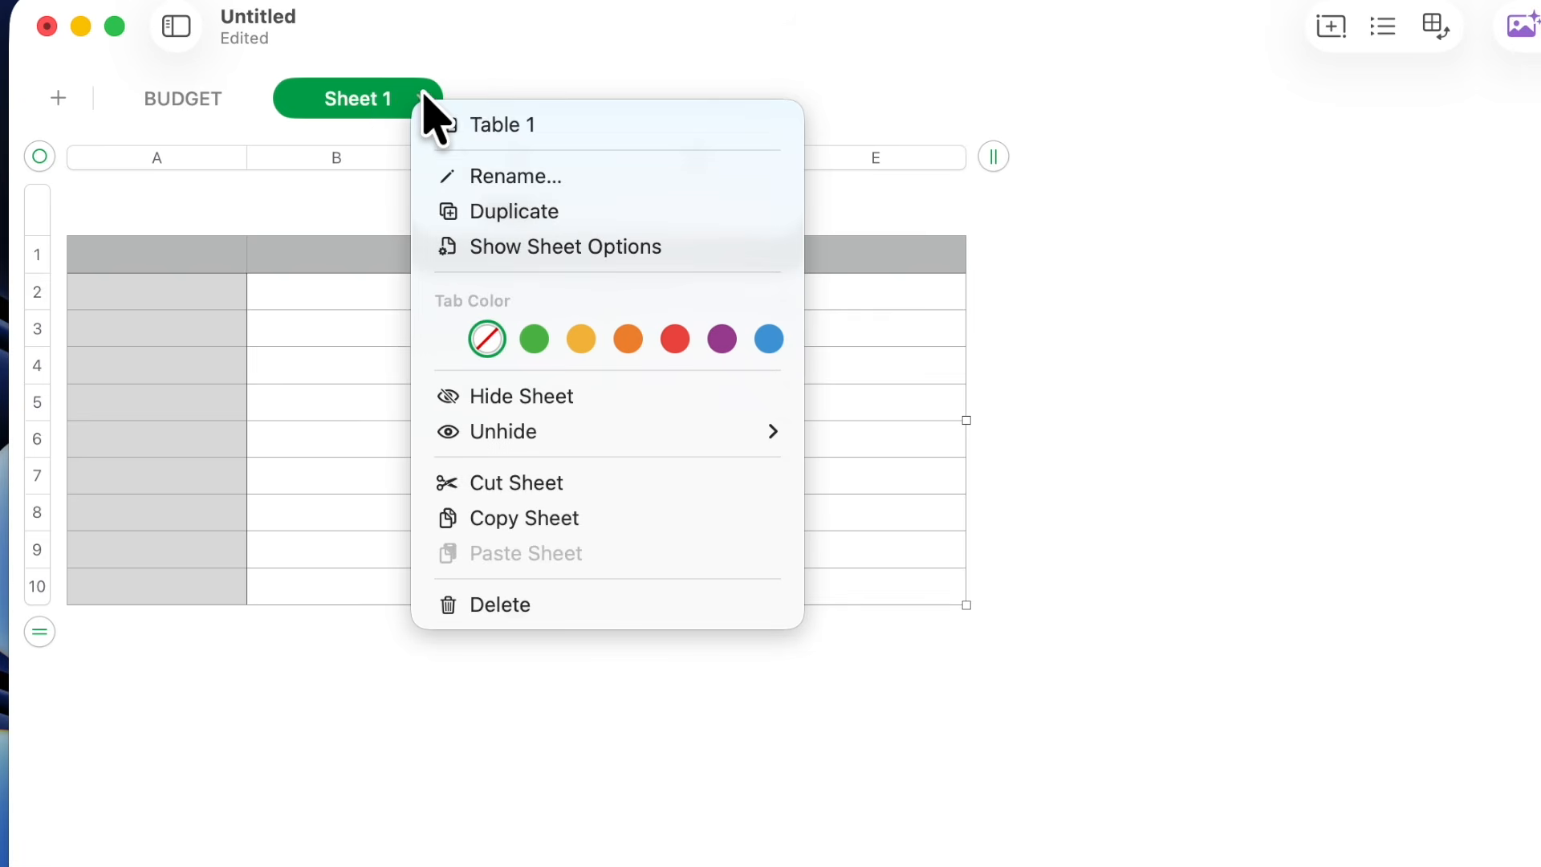
{"action": "left_click", "coordinate": [486, 178]}
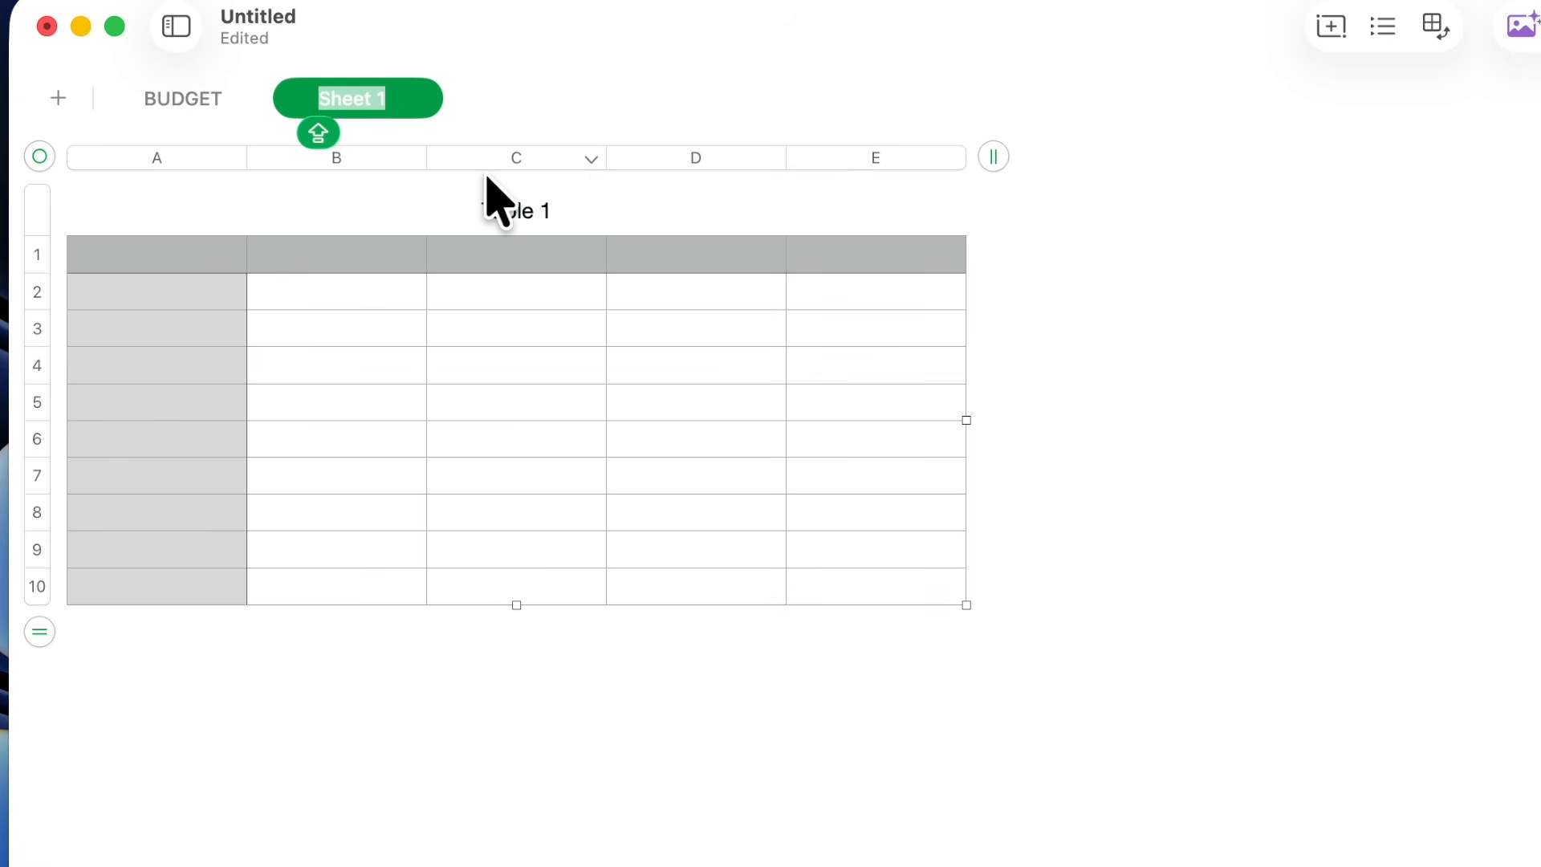
{"action": "type", "text": "SUMM"}
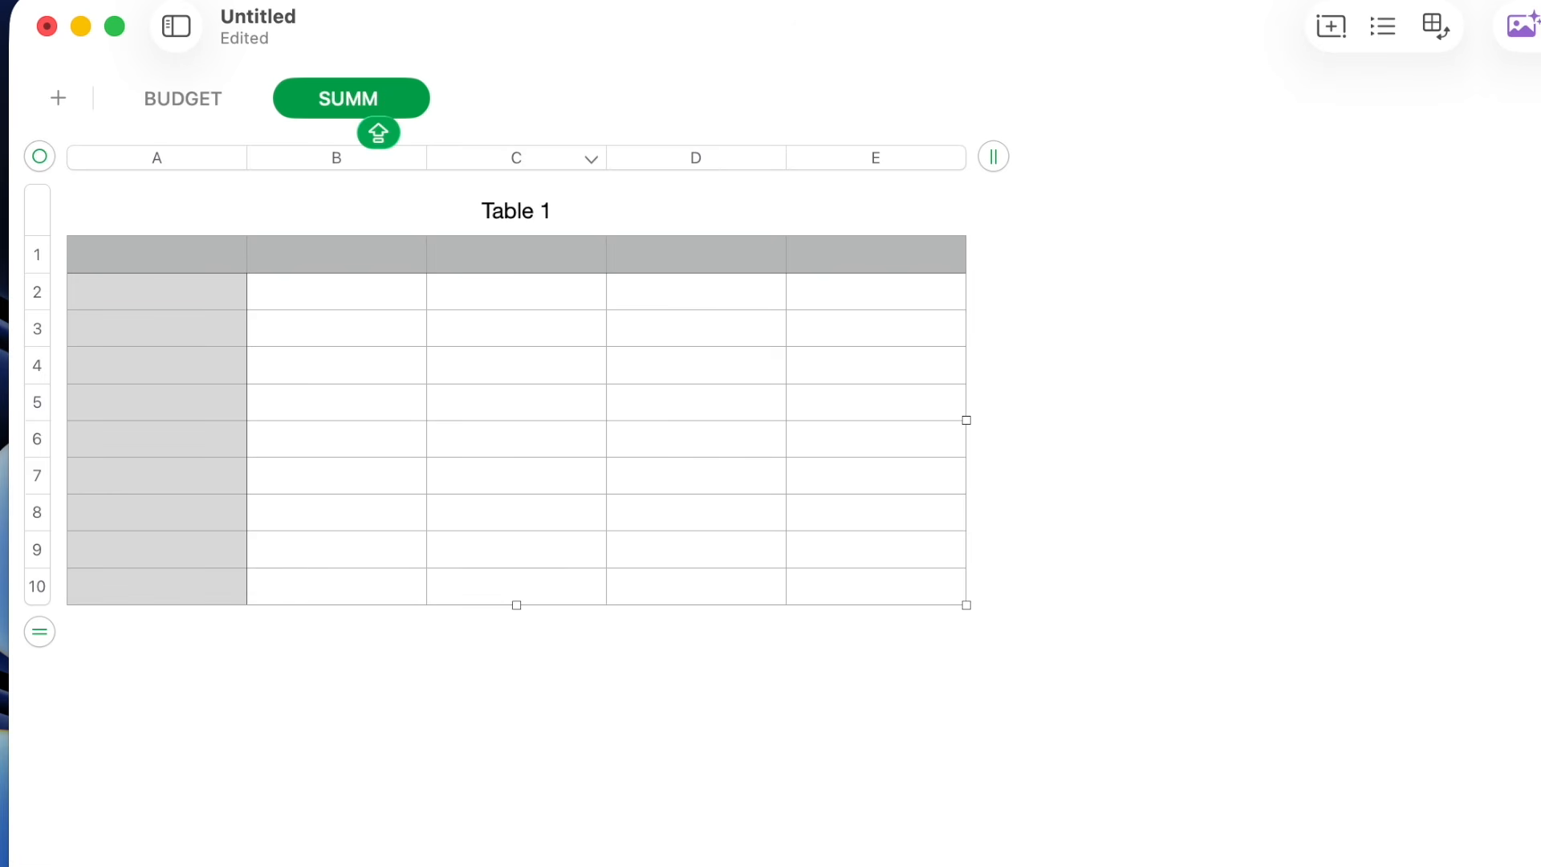
{"action": "key", "text": "Return"}
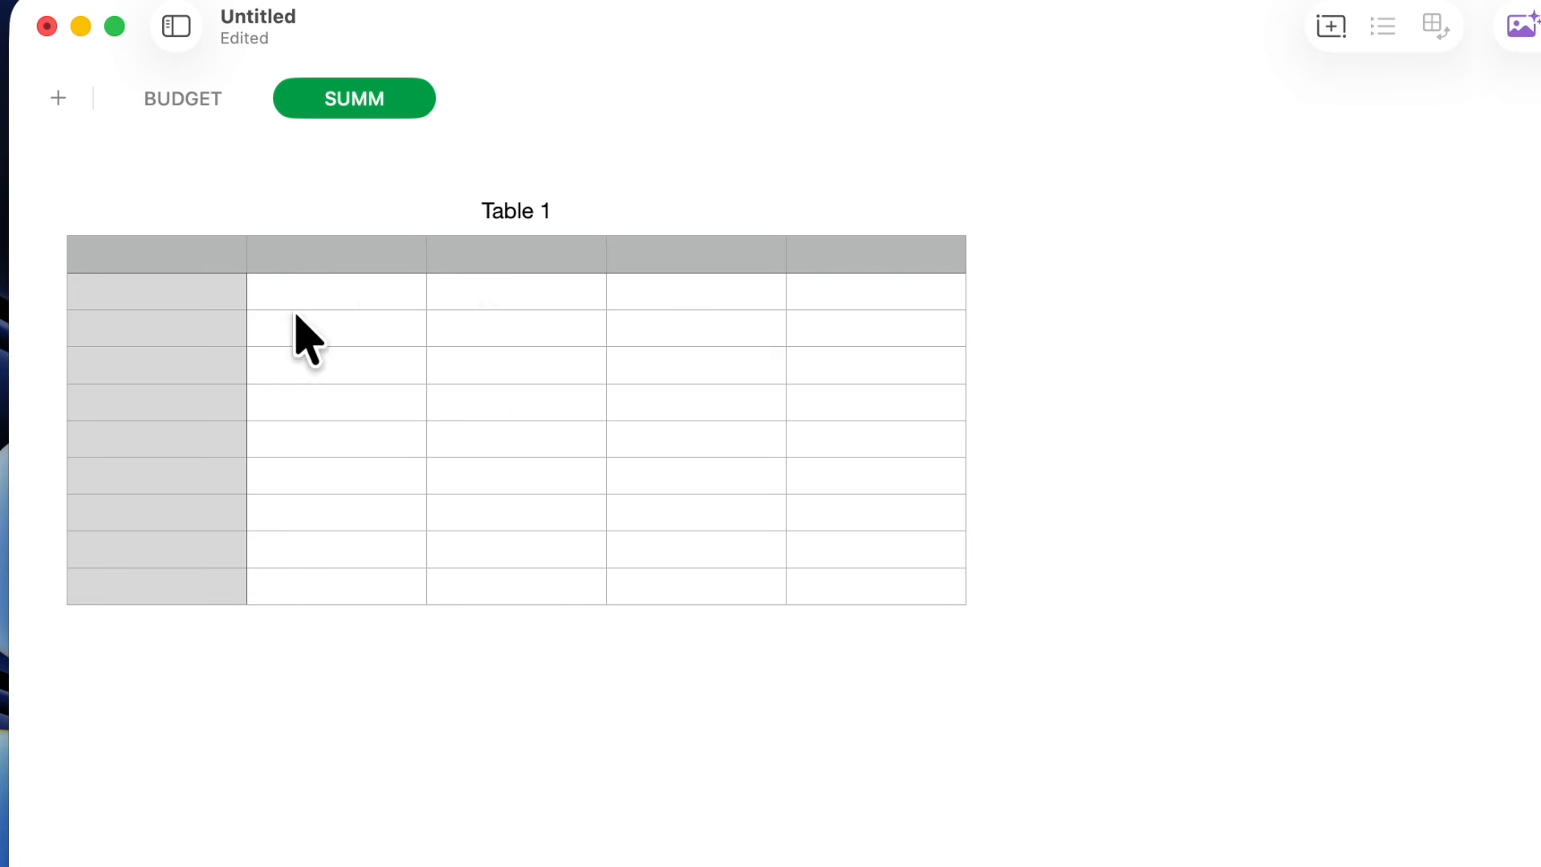
Return to the BUDGET sheet and set its zoom to 100%.
{"action": "left_click", "coordinate": [206, 112]}
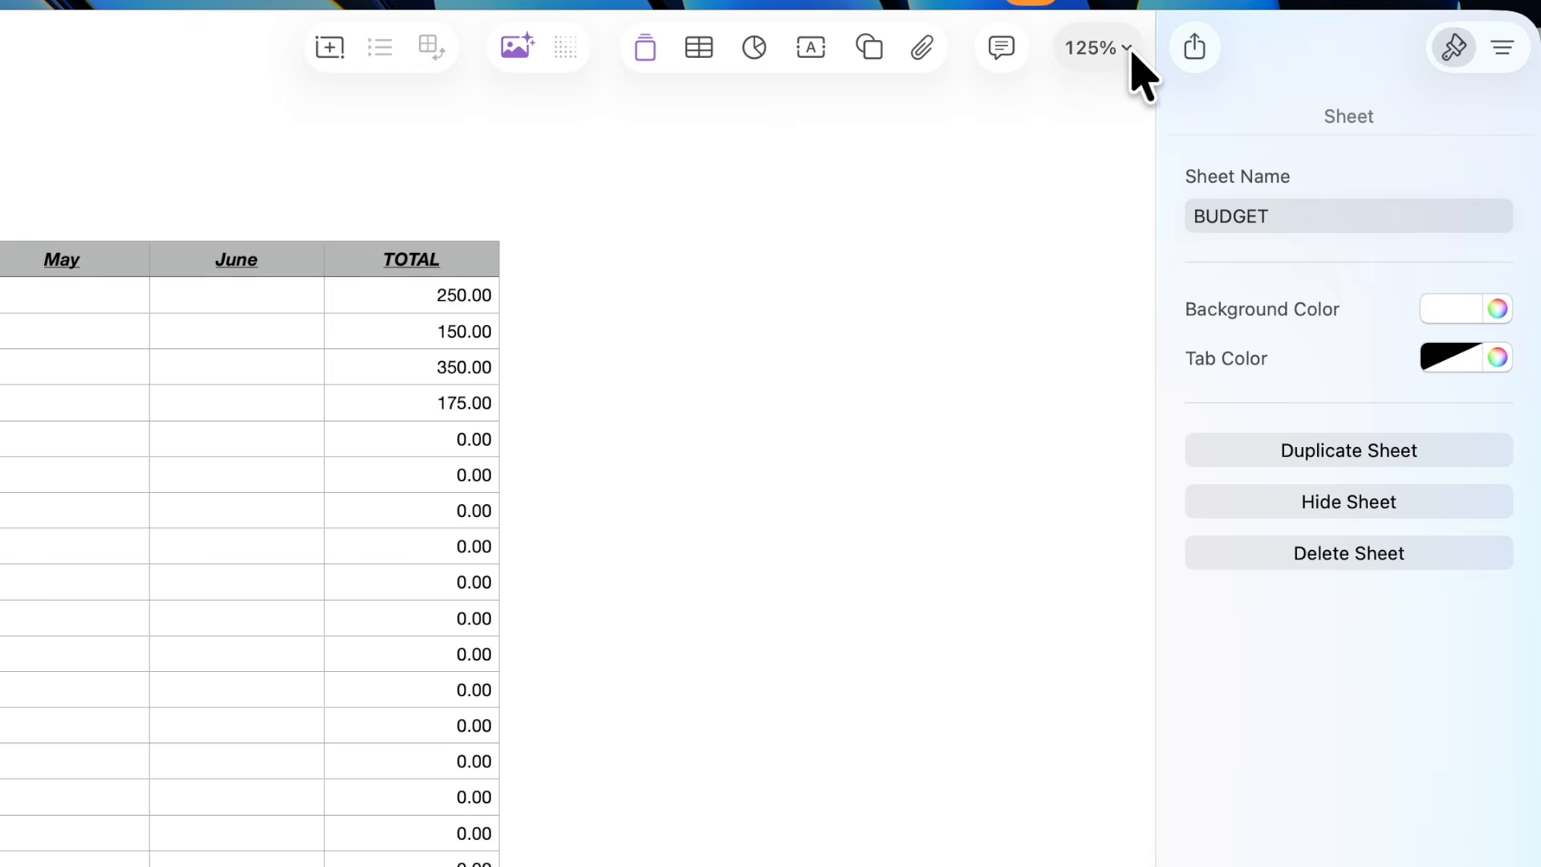
{"action": "left_click", "coordinate": [1128, 50]}
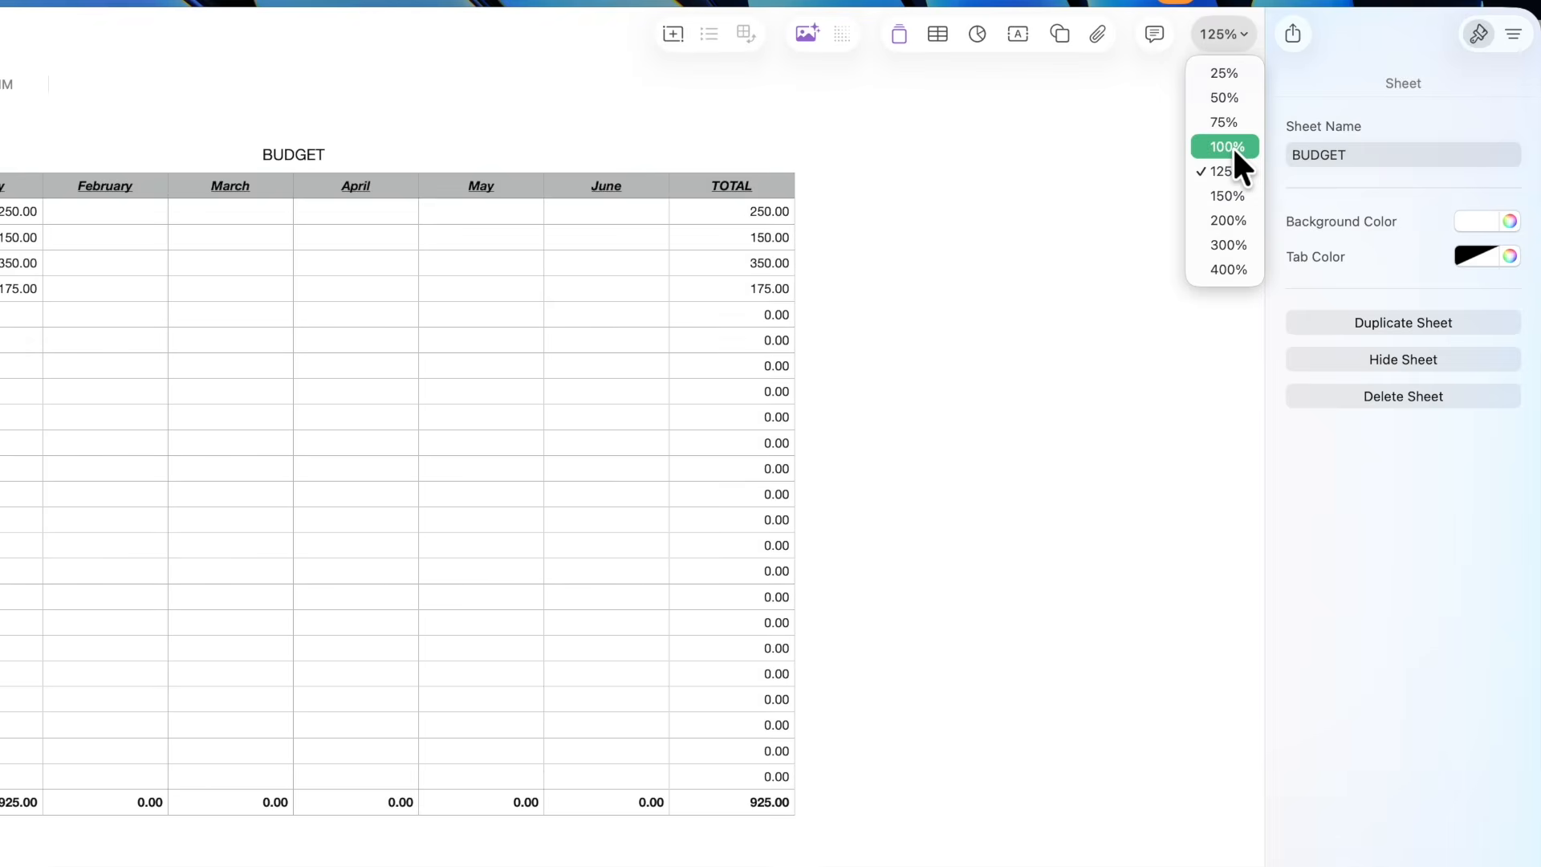
{"action": "left_click", "coordinate": [1232, 147]}
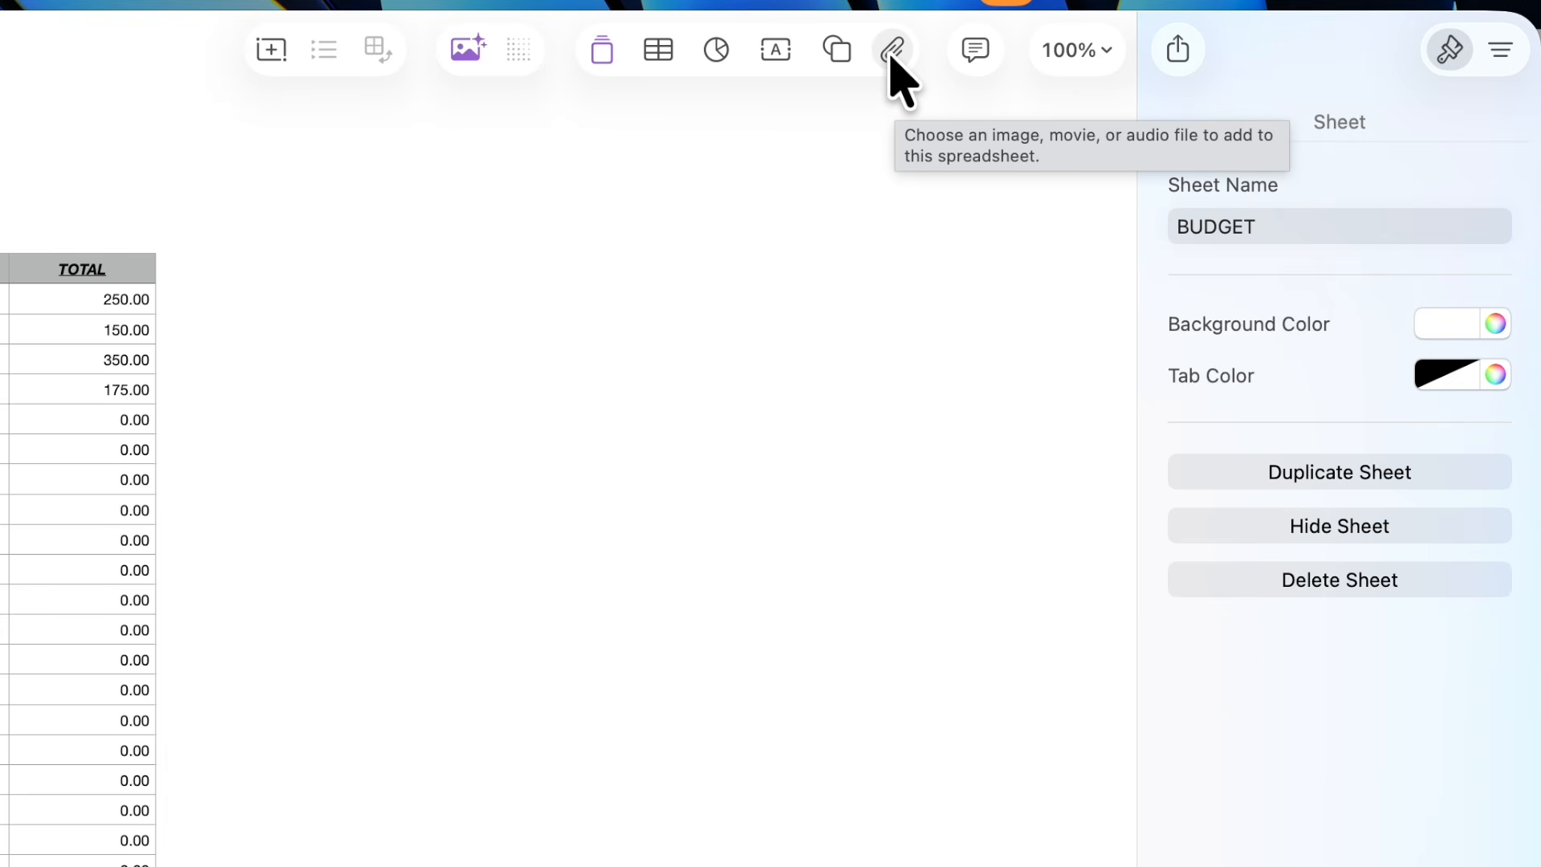
{"action": "left_click", "coordinate": [892, 51]}
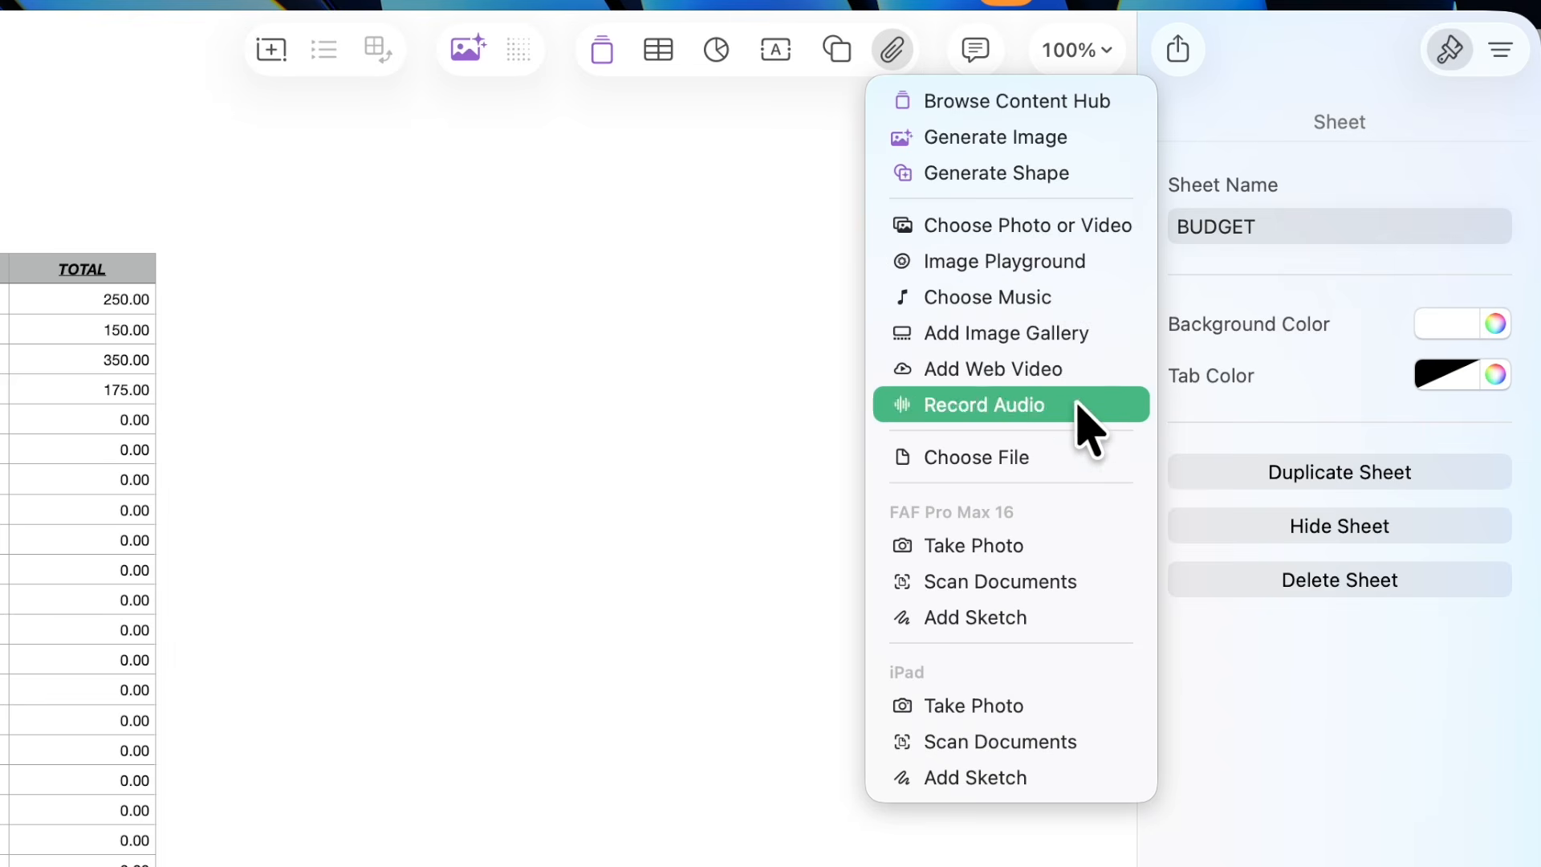
{"action": "left_click", "coordinate": [779, 227]}
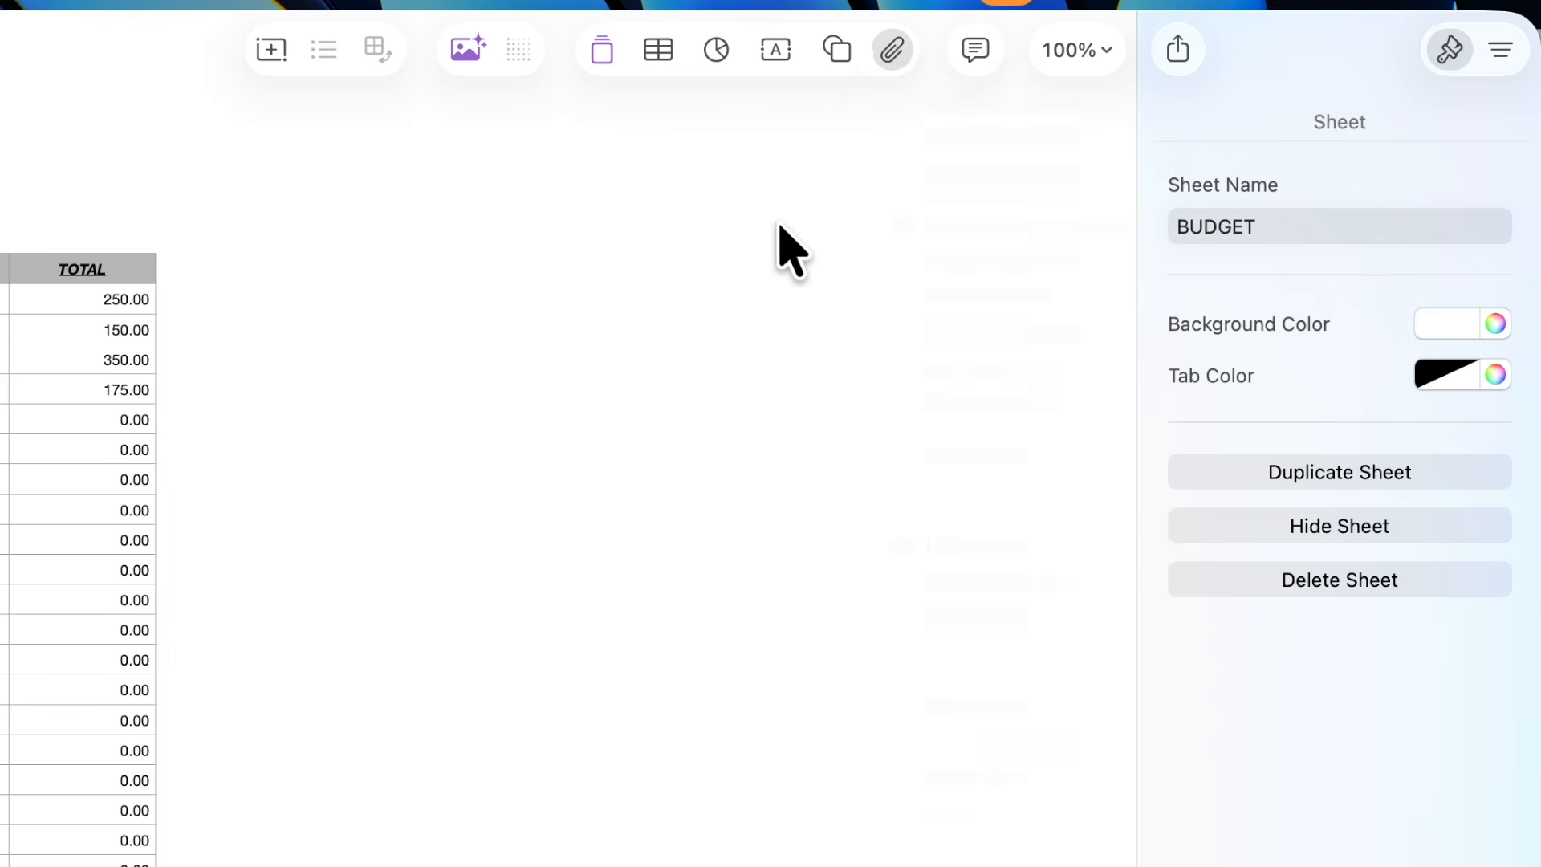
{"action": "left_click", "coordinate": [837, 52]}
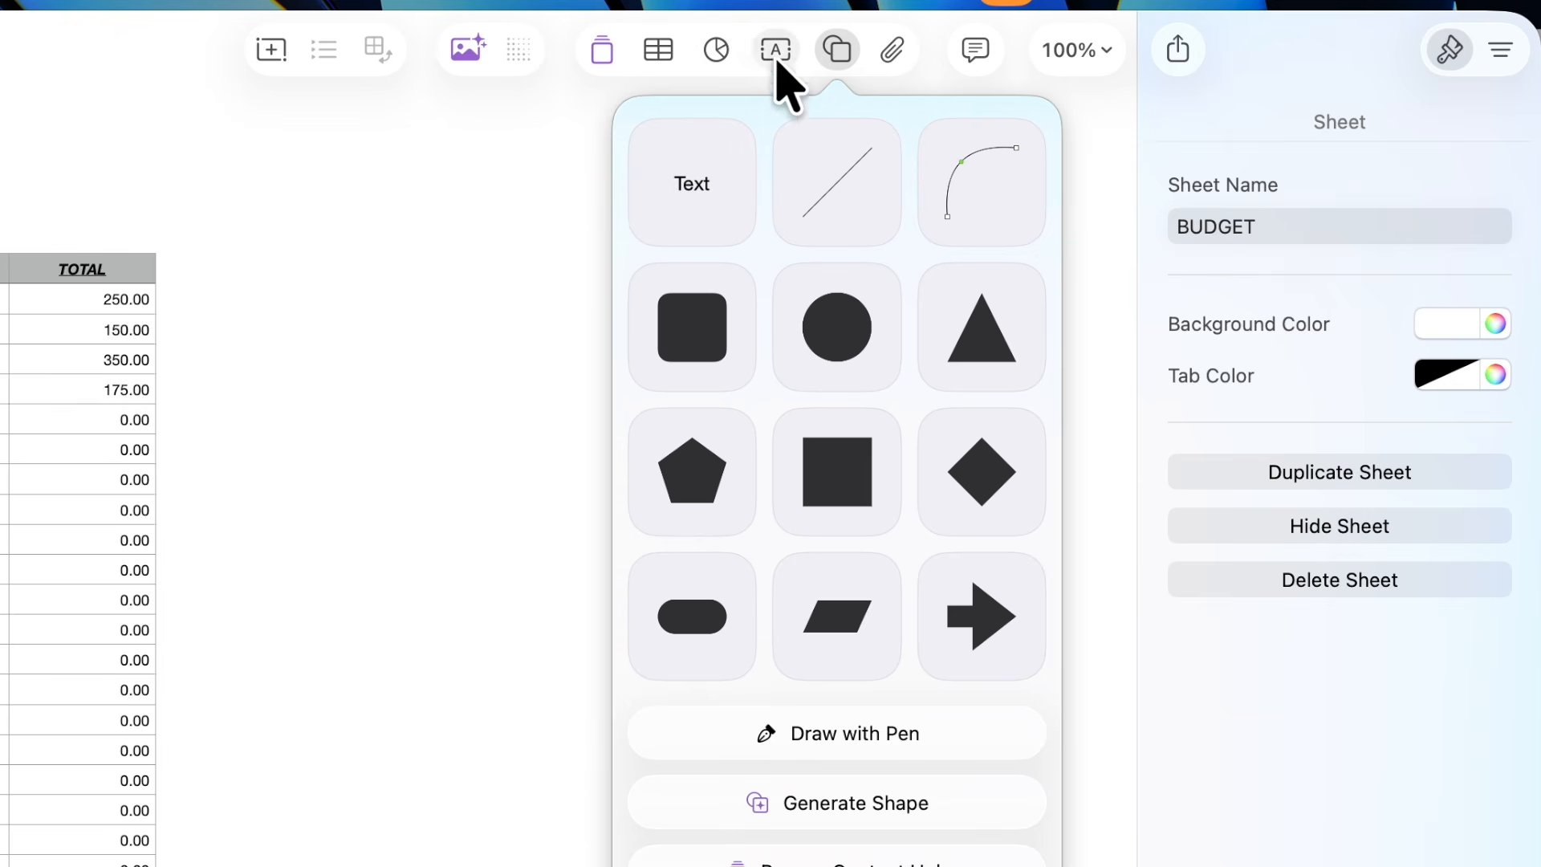
{"action": "left_click", "coordinate": [465, 248]}
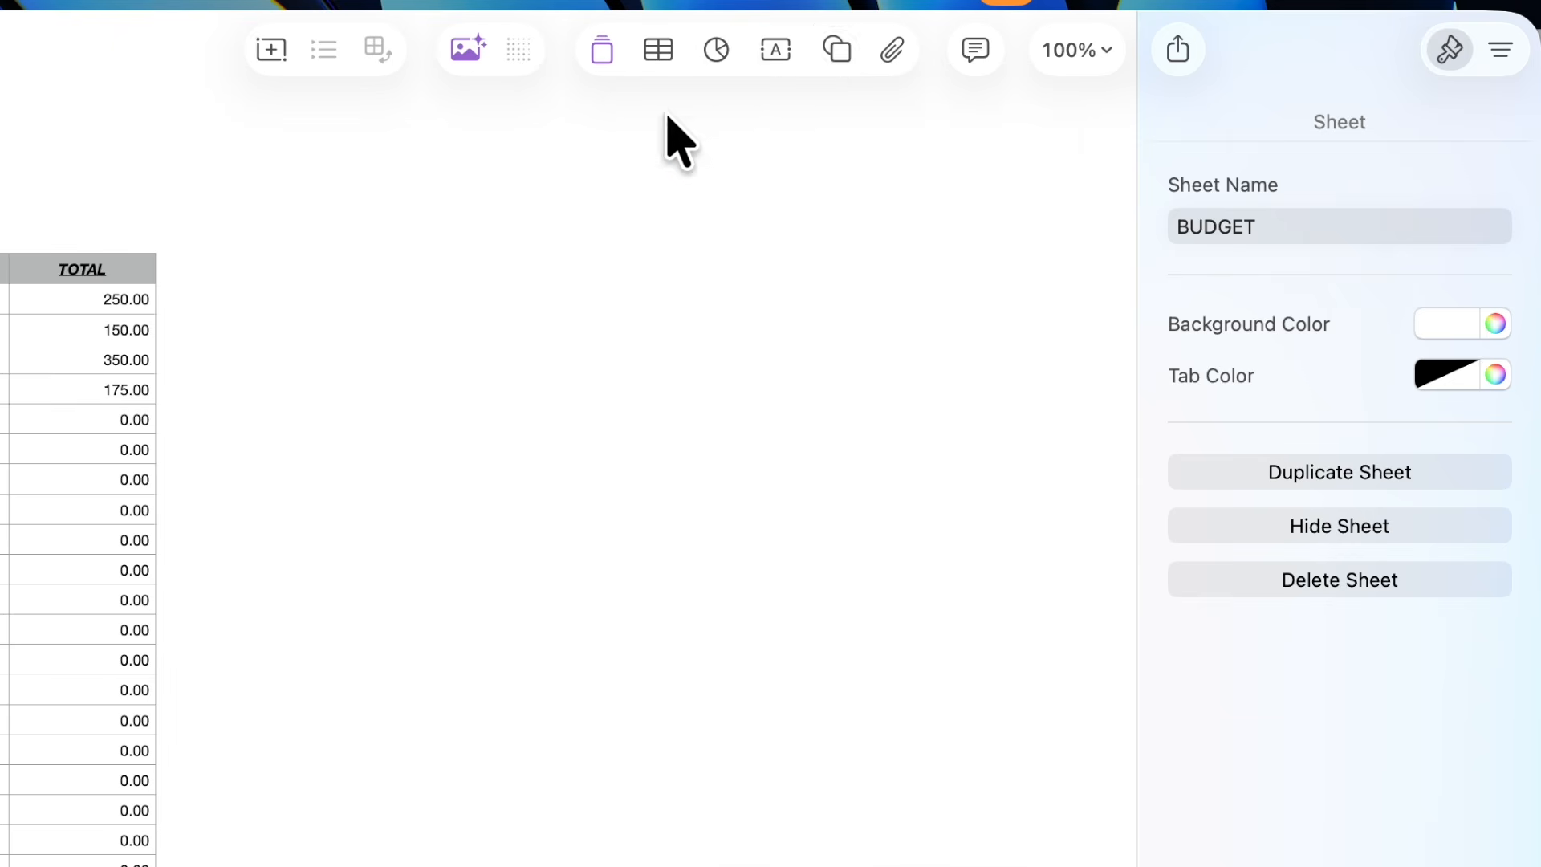
Insert a text box and place it in the blank area beside the BUDGET table.
{"action": "left_click", "coordinate": [775, 50]}
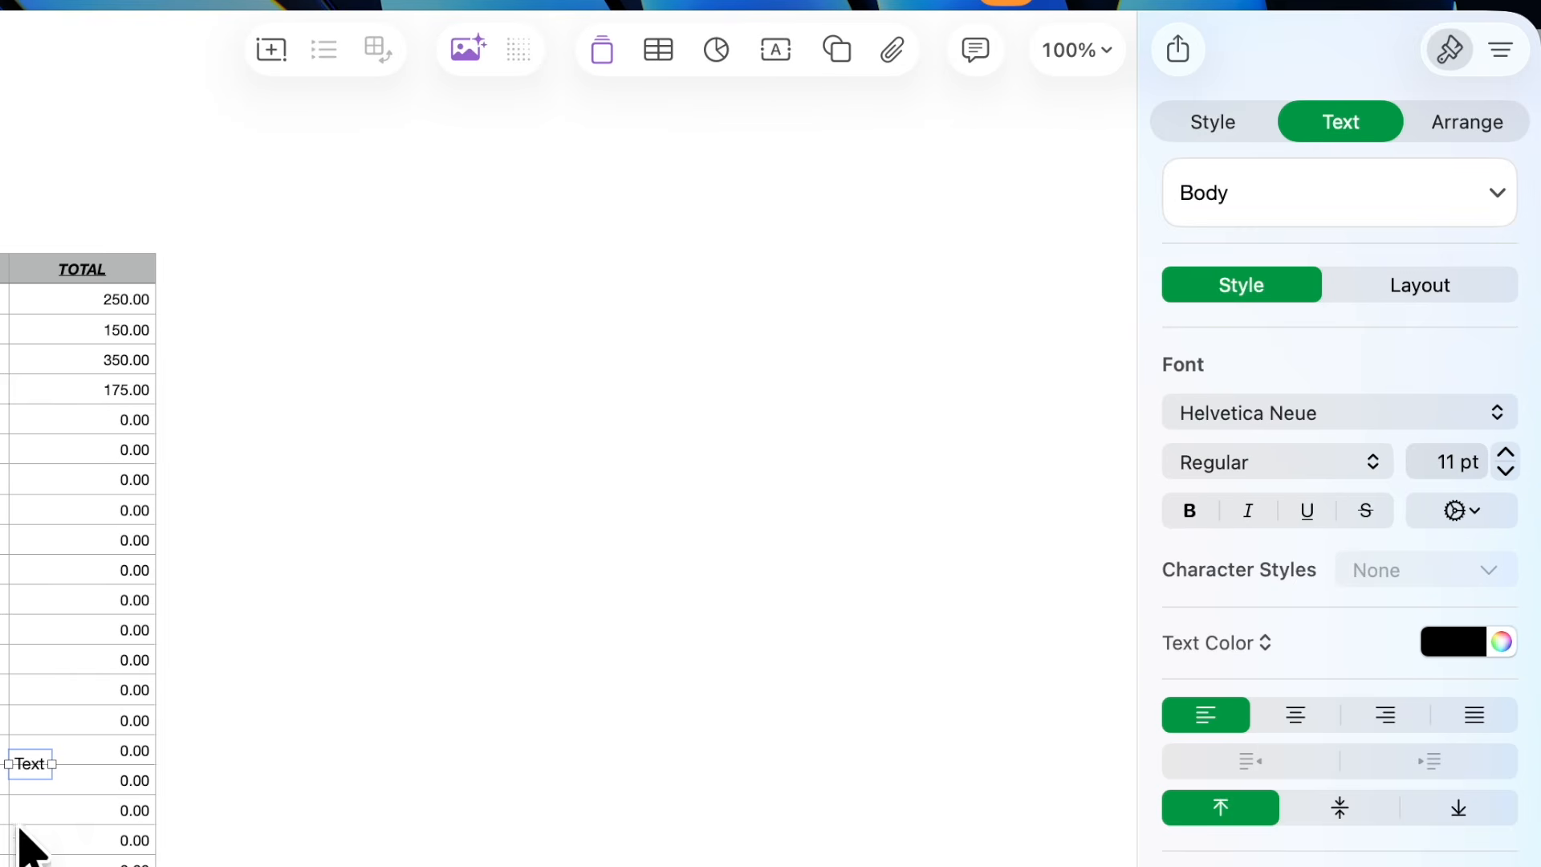
{"action": "left_click_drag", "start_coordinate": [29, 767], "coordinate": [669, 690]}
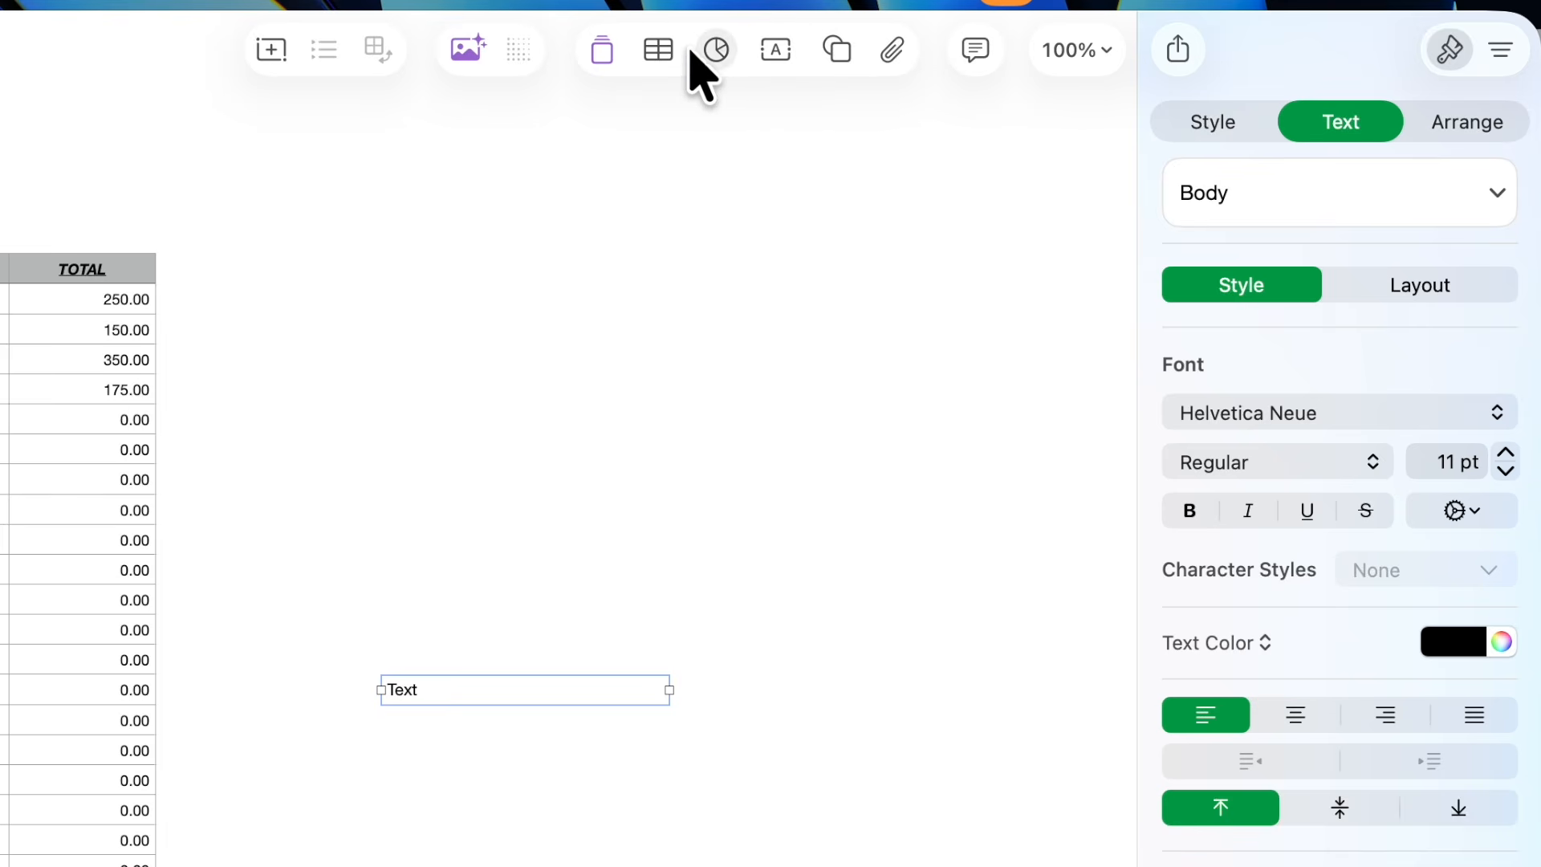
{"action": "left_click", "coordinate": [714, 51]}
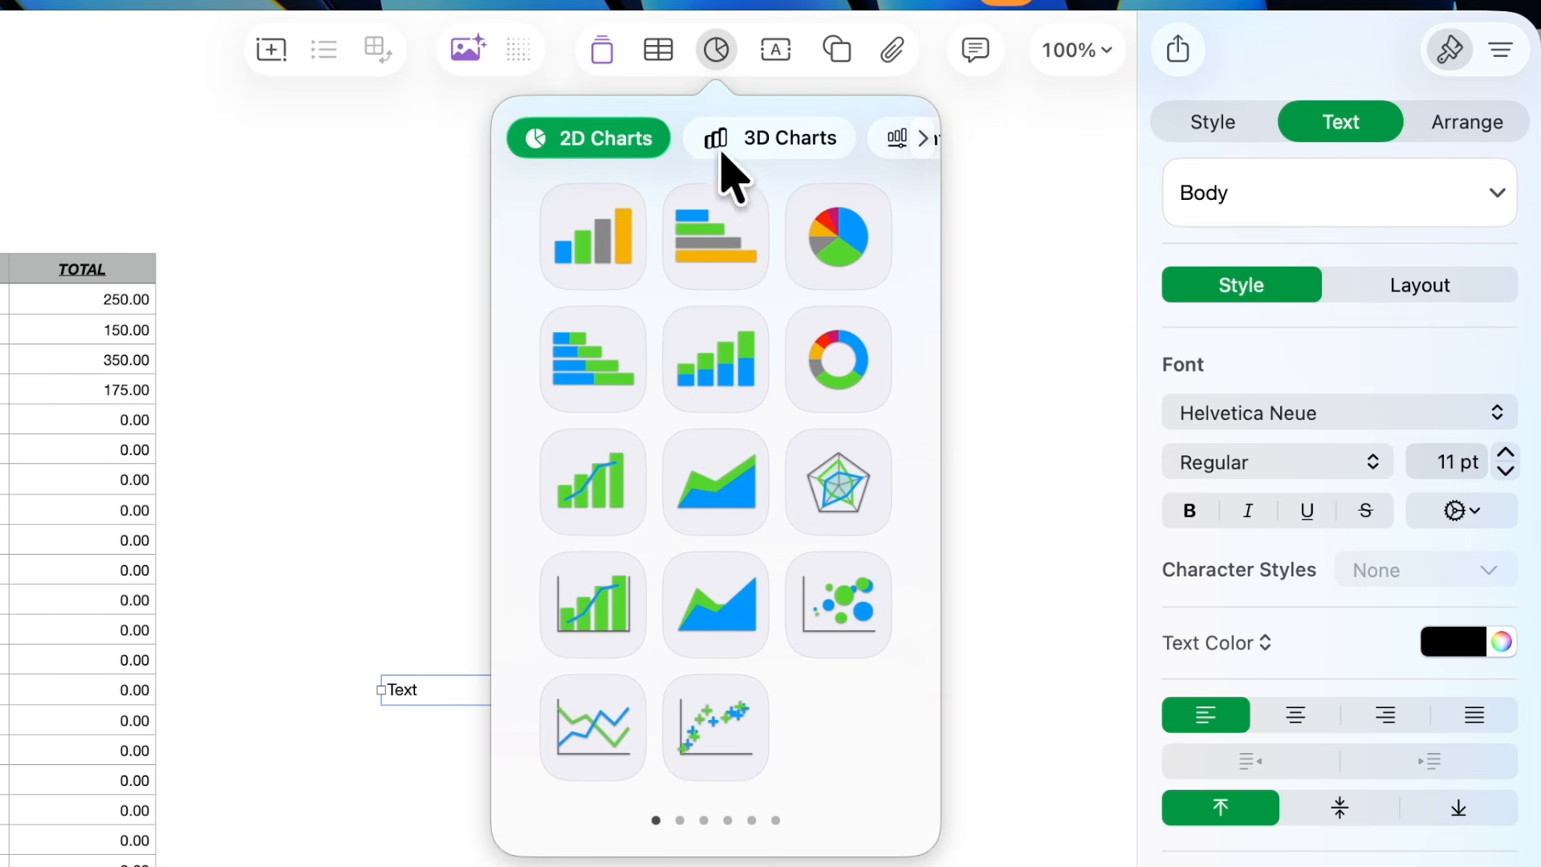
{"action": "left_click", "coordinate": [331, 282]}
{"action": "left_click", "coordinate": [658, 51]}
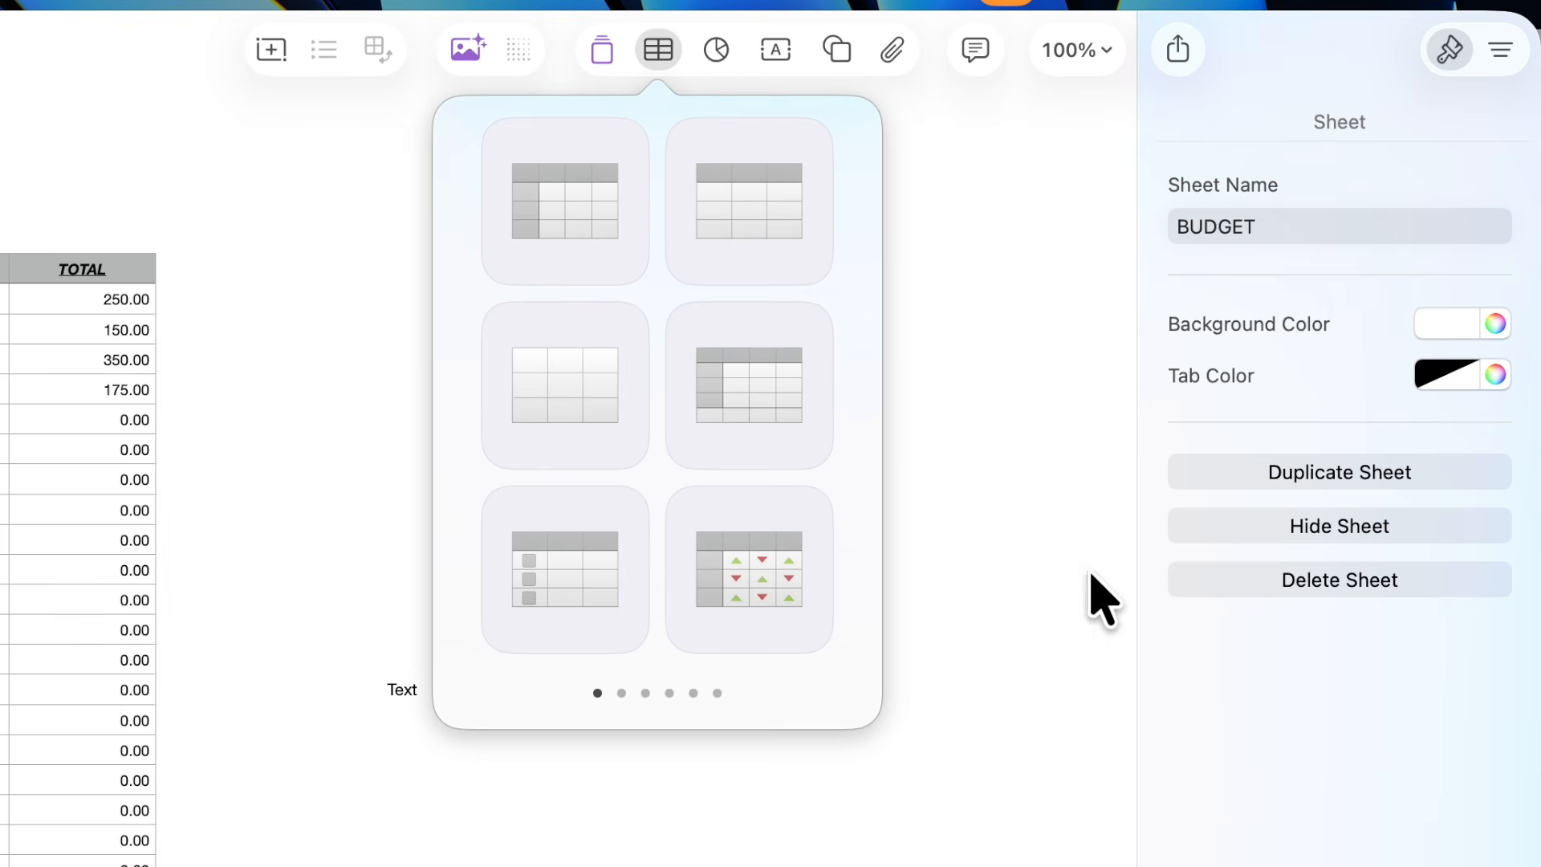
{"action": "left_click", "coordinate": [857, 385]}
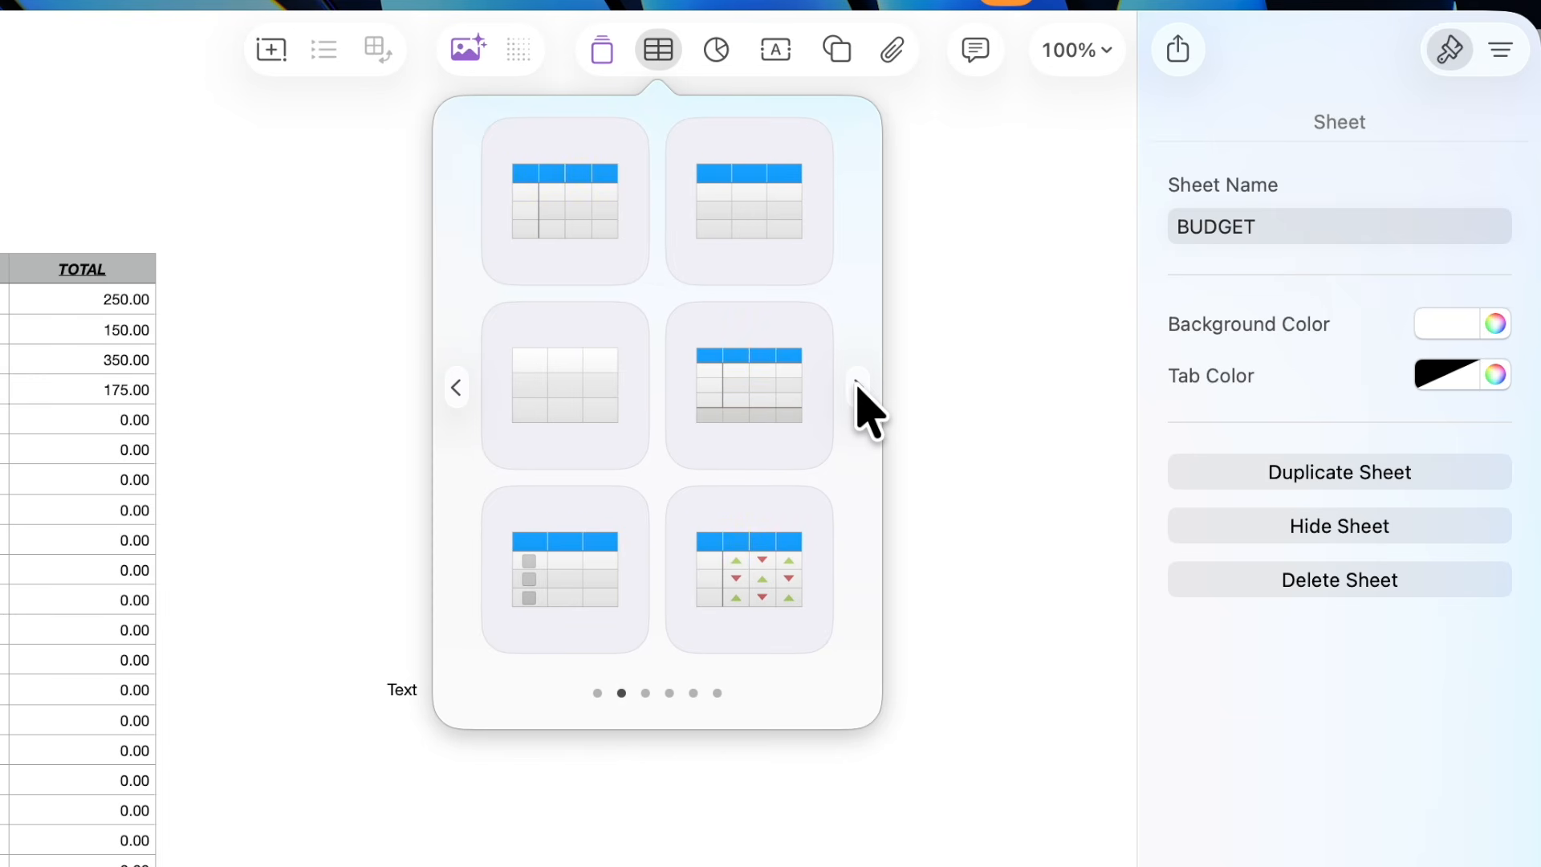
{"action": "left_click", "coordinate": [858, 385]}
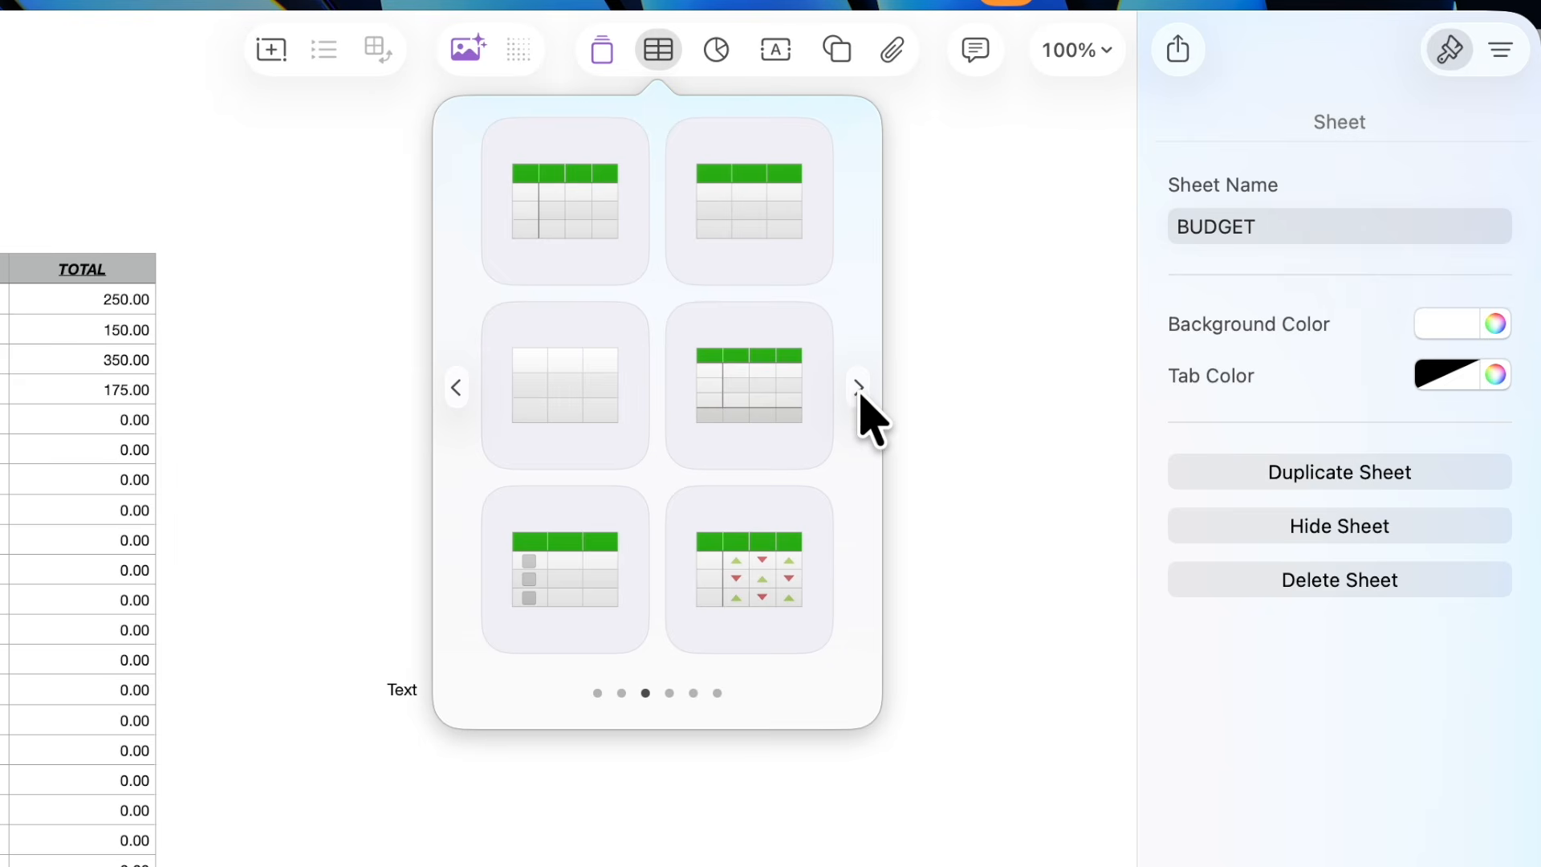
Apply the table style with the blue header row to the BUDGET table.
{"action": "left_click", "coordinate": [277, 397]}
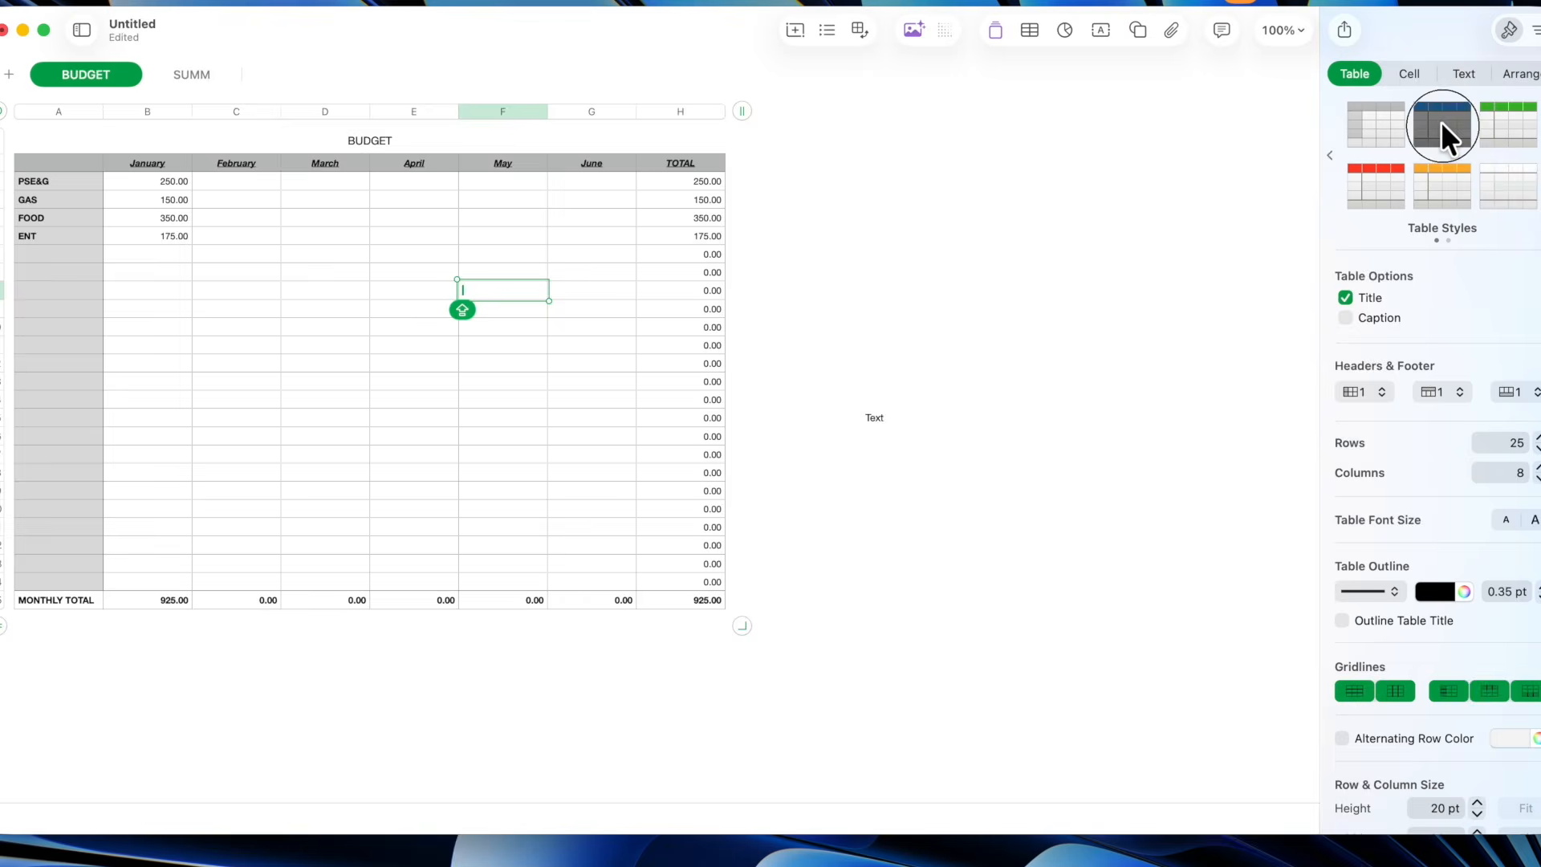
{"action": "left_click", "coordinate": [1442, 122]}
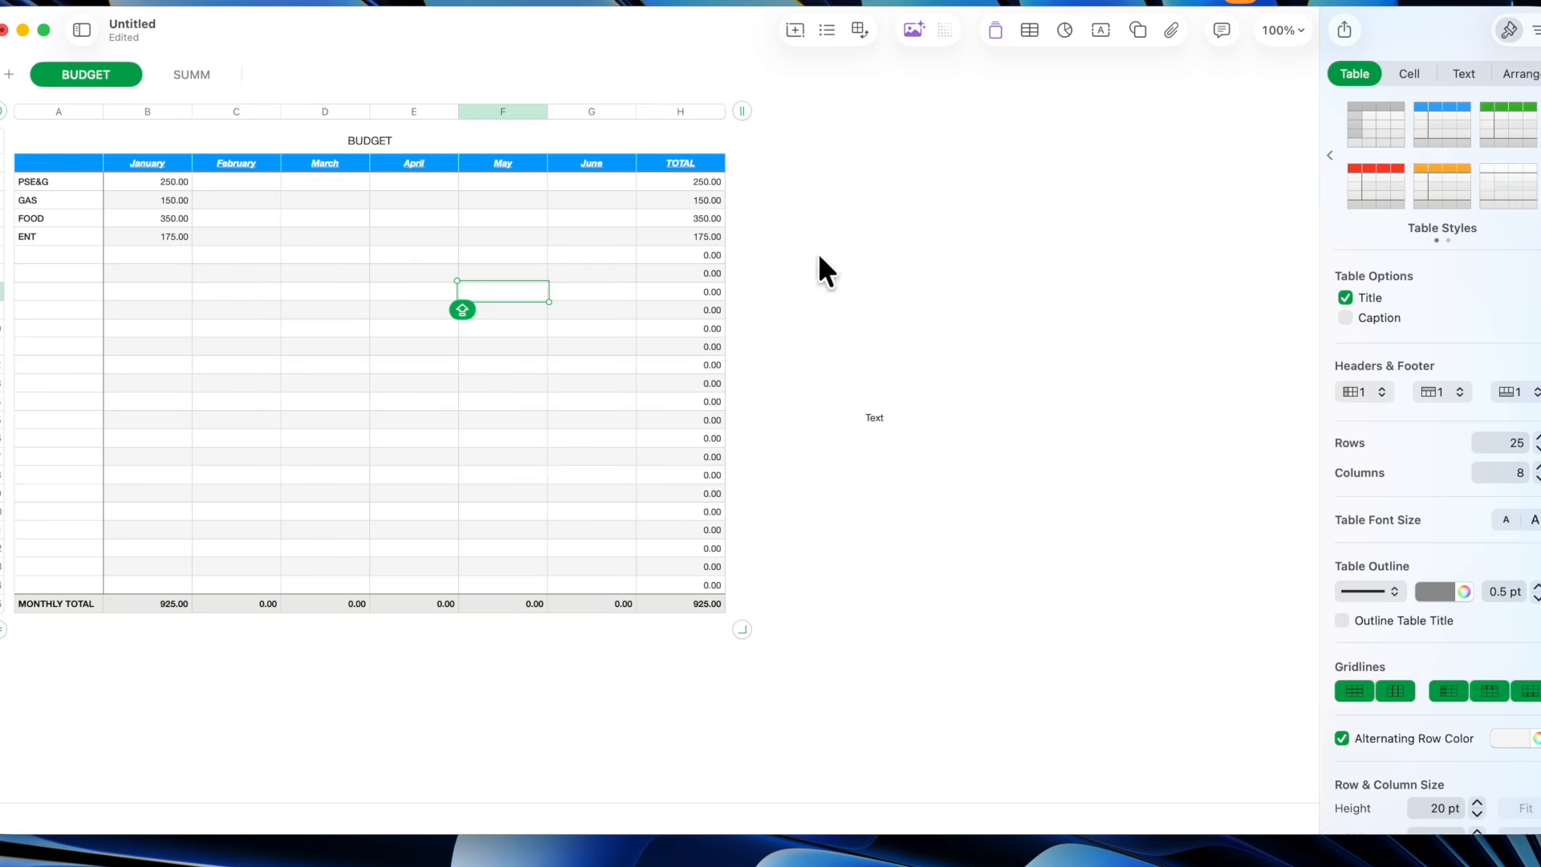
Examine the cell and text formatting options for the range D5 to G21 of the BUDGET table.
{"action": "left_click", "coordinate": [1410, 74]}
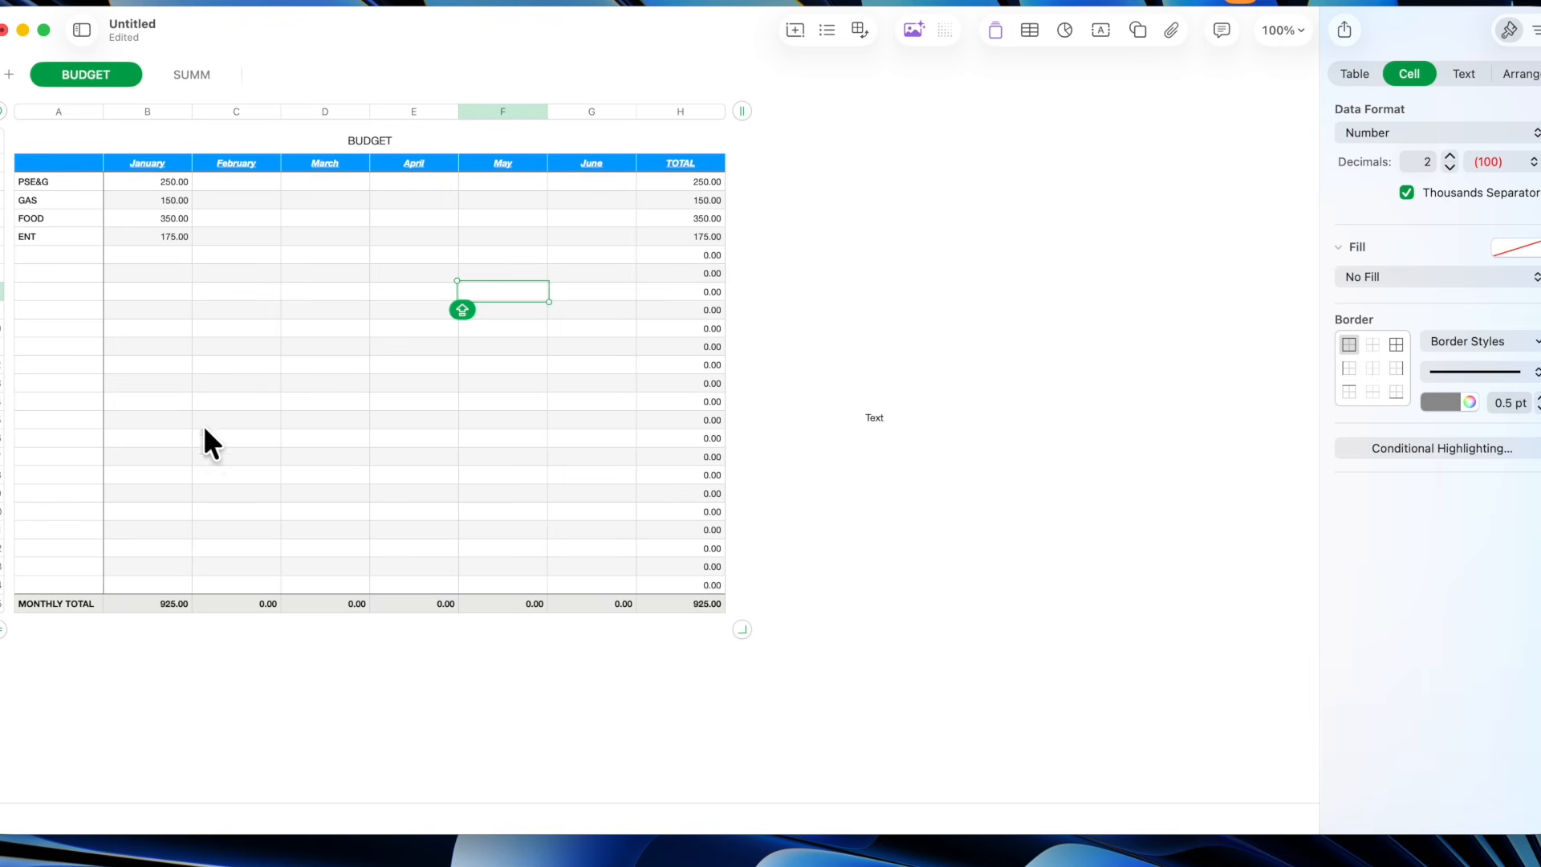
{"action": "scroll", "coordinate": [535, 290], "scroll_direction": "right", "scroll_amount": 1}
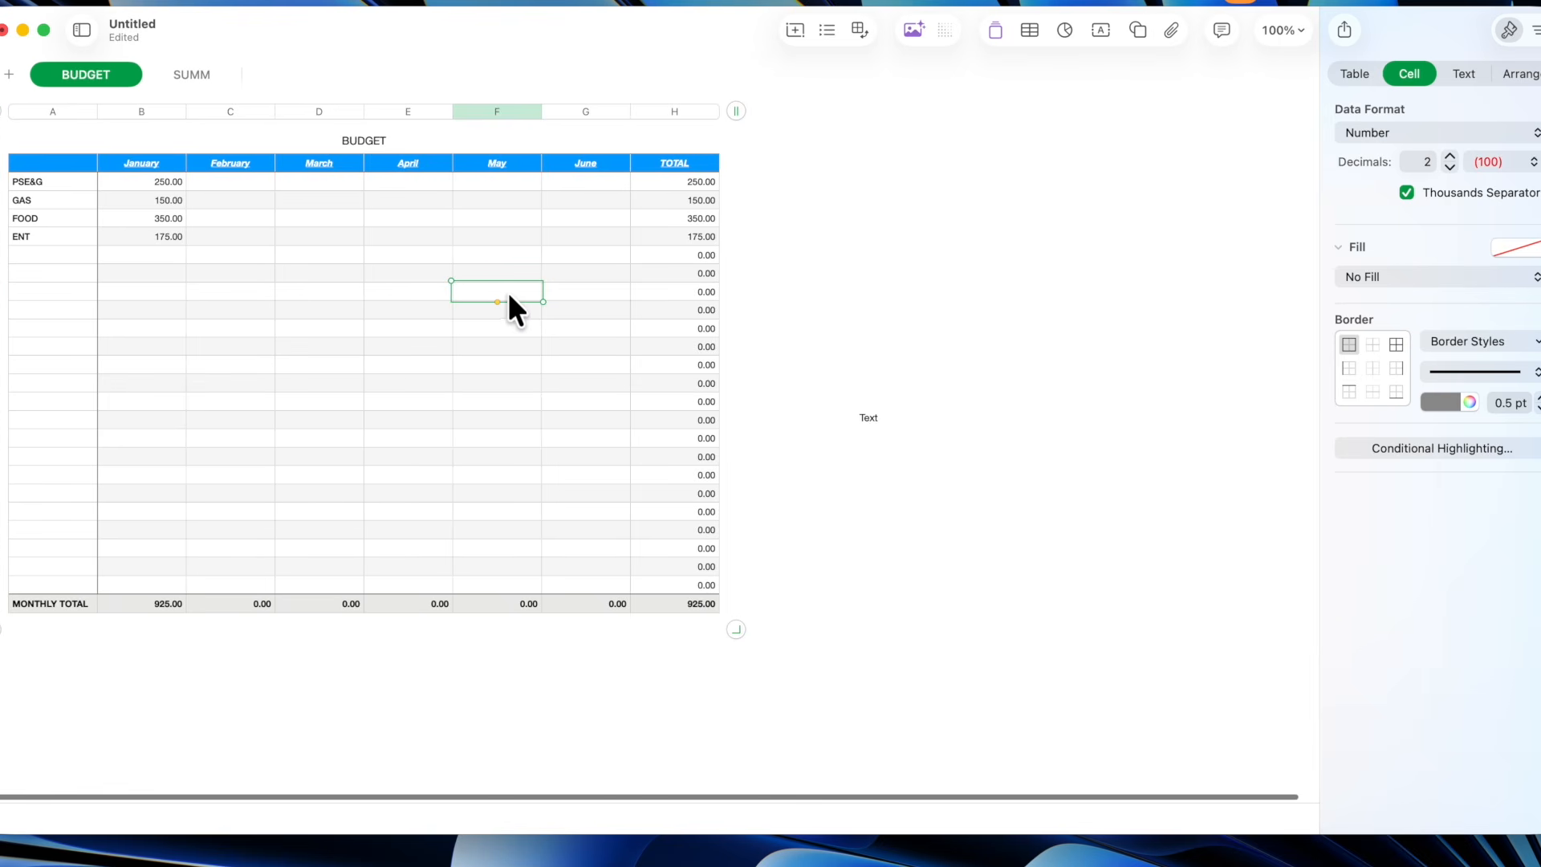
{"action": "scroll", "coordinate": [506, 308], "scroll_direction": "up", "scroll_amount": 1}
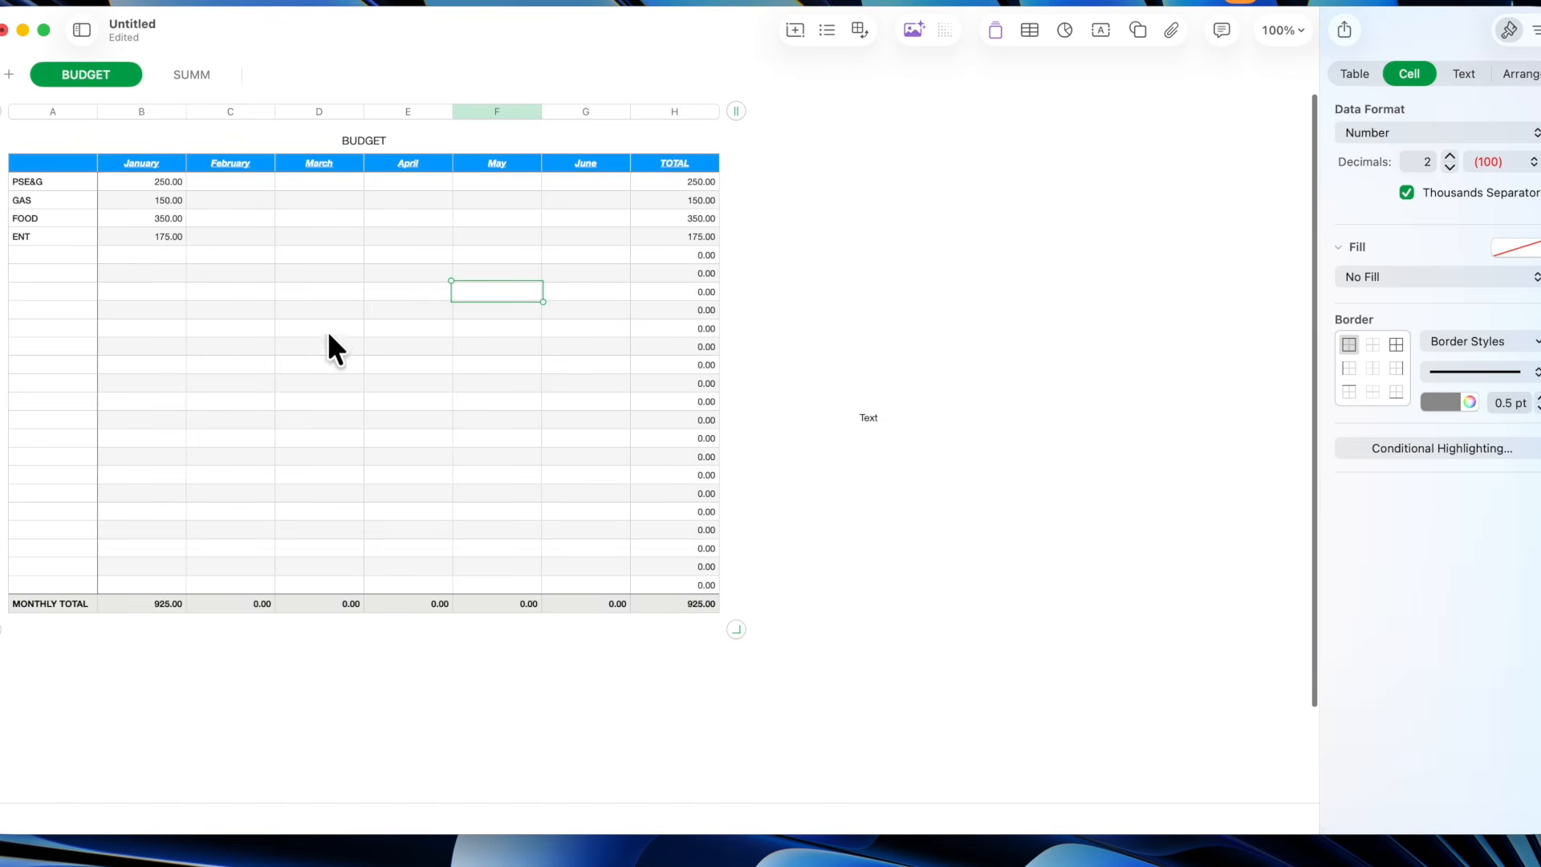
{"action": "left_click", "coordinate": [297, 234]}
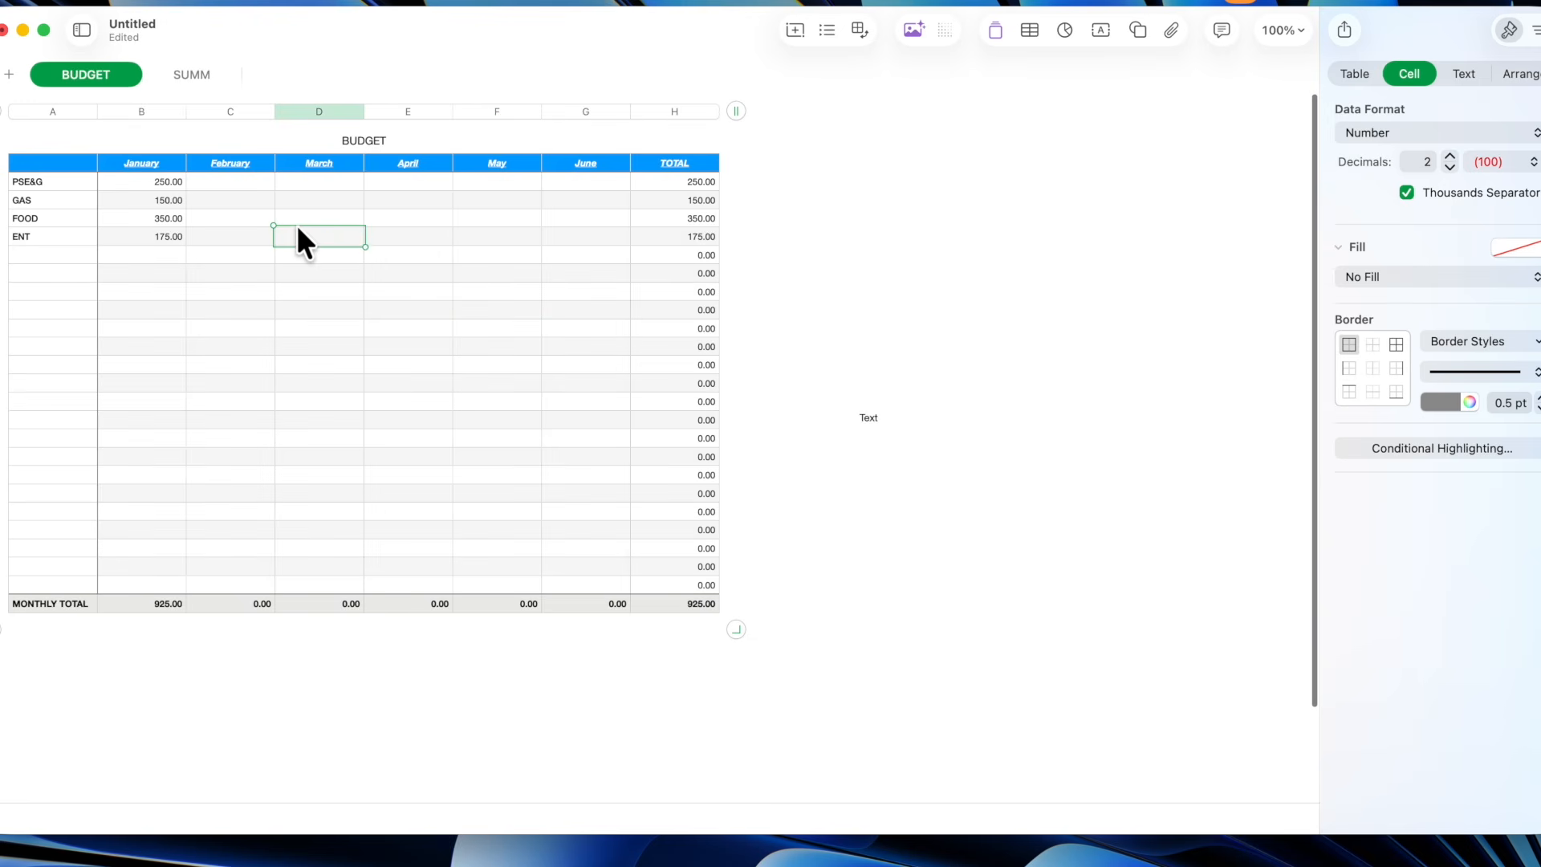
{"action": "left_click_drag", "start_coordinate": [360, 241], "coordinate": [620, 536]}
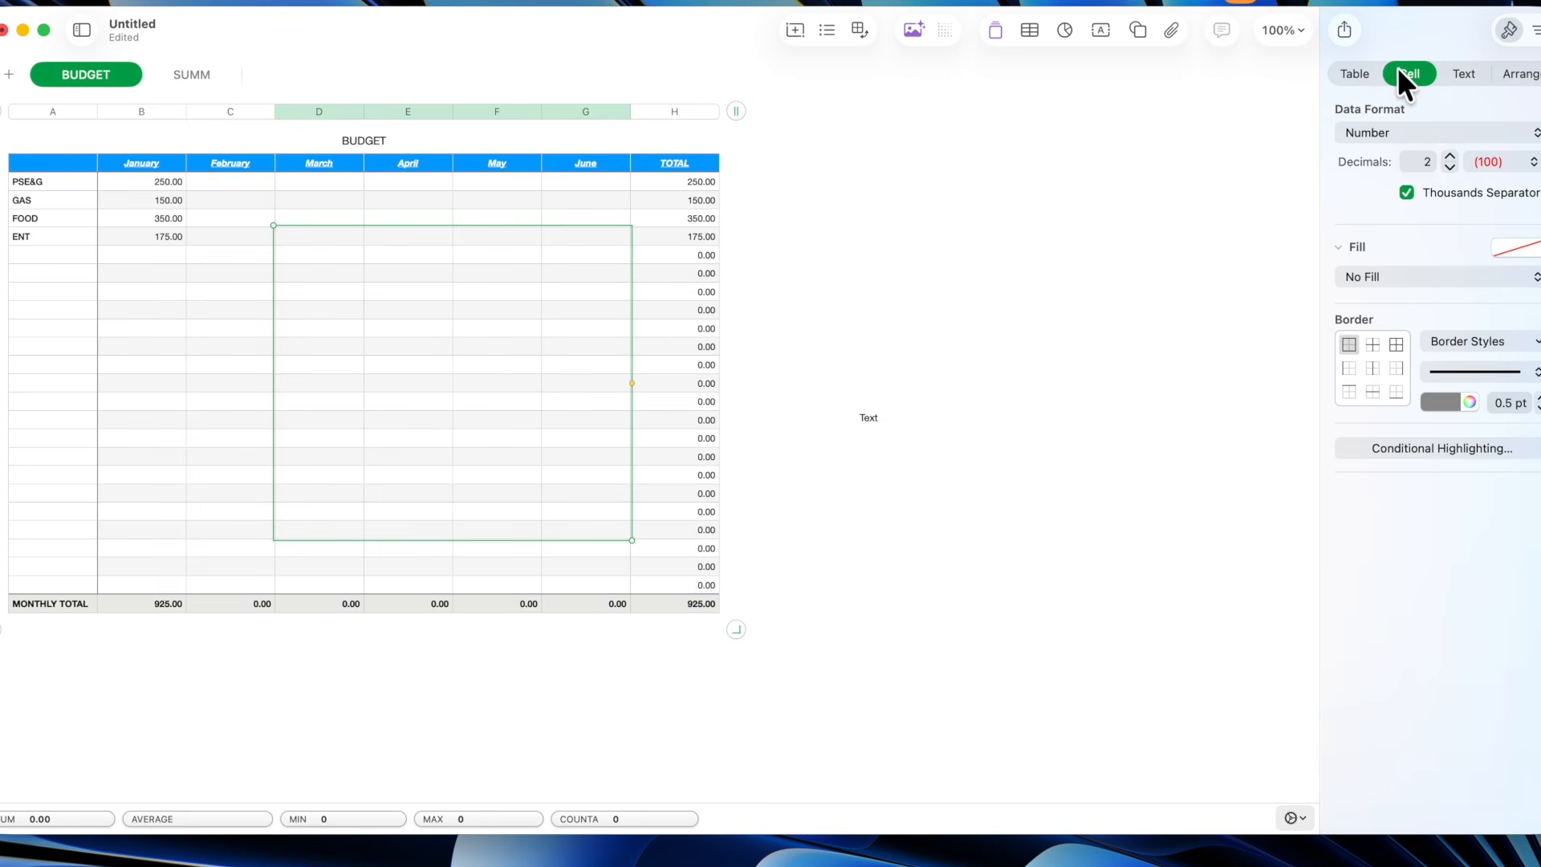
{"action": "left_click", "coordinate": [1465, 74]}
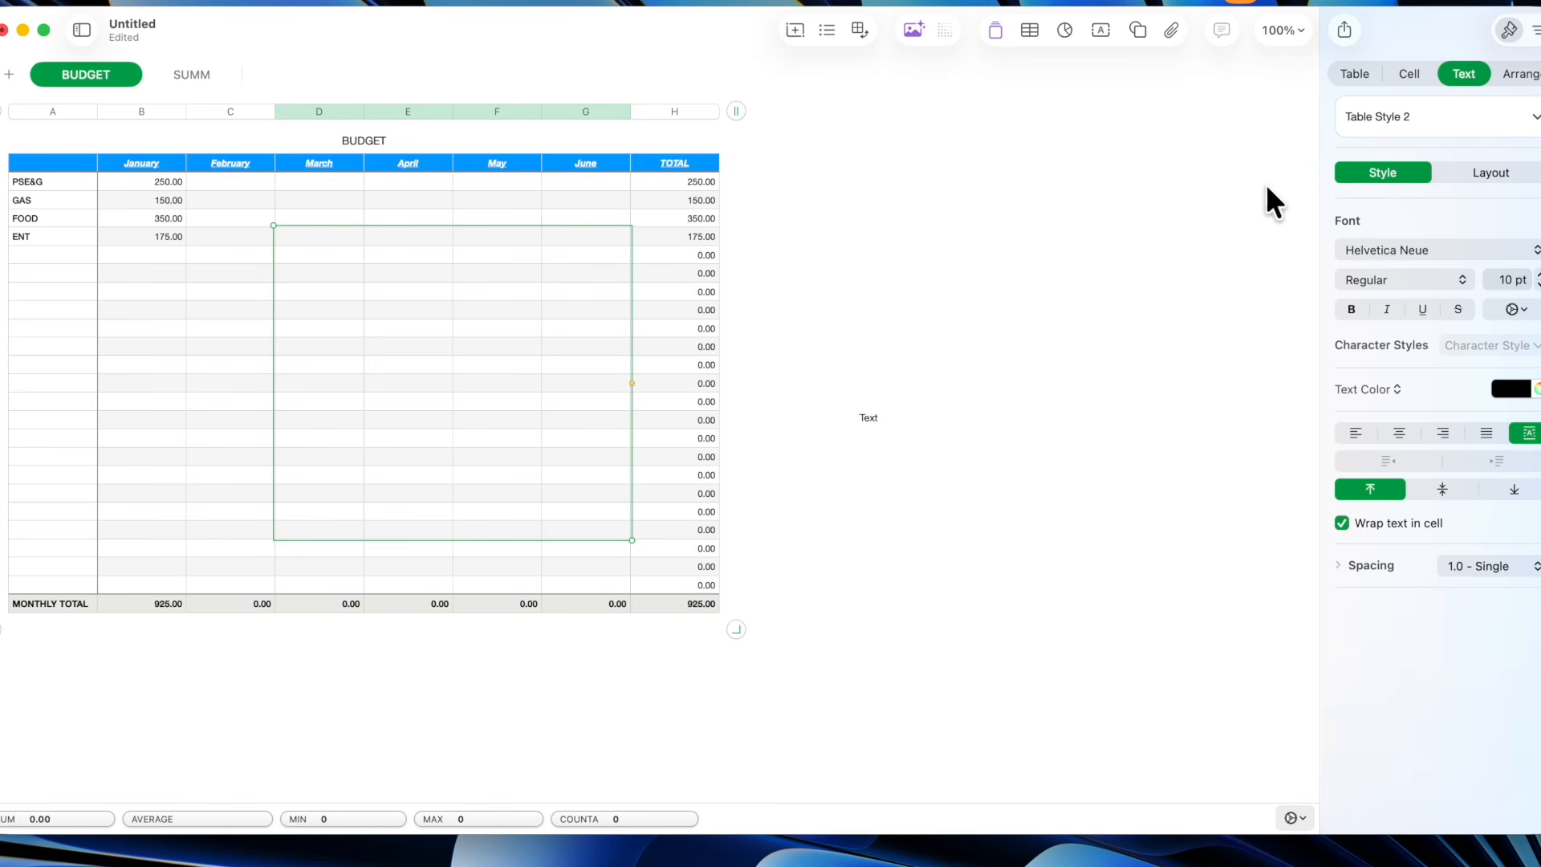
{"action": "left_click", "coordinate": [263, 310]}
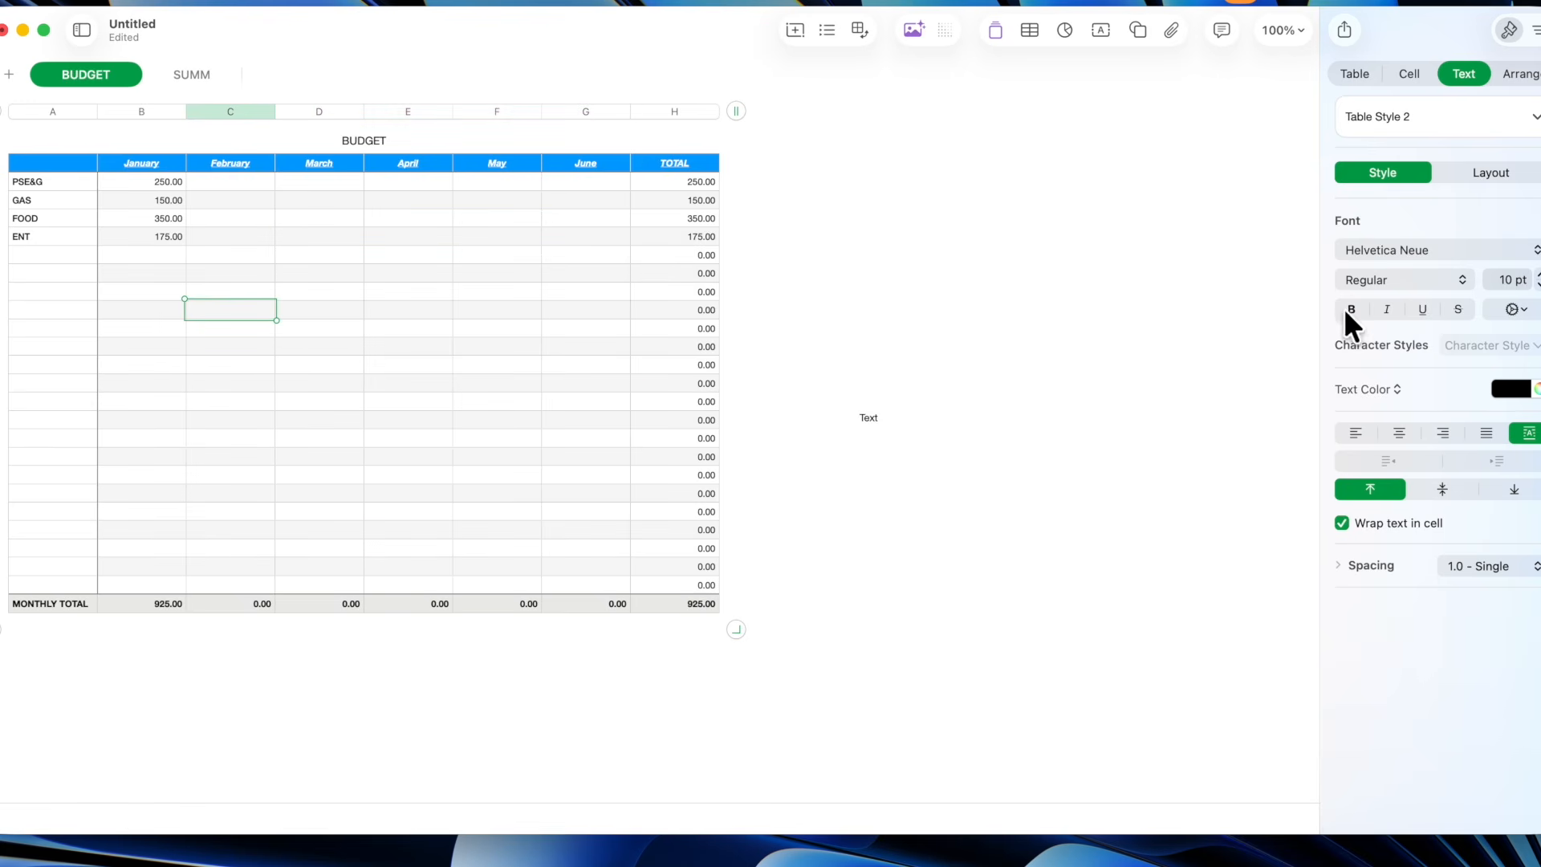
Set the text color of the header cells from January through TOTAL to black.
{"action": "left_click", "coordinate": [144, 165]}
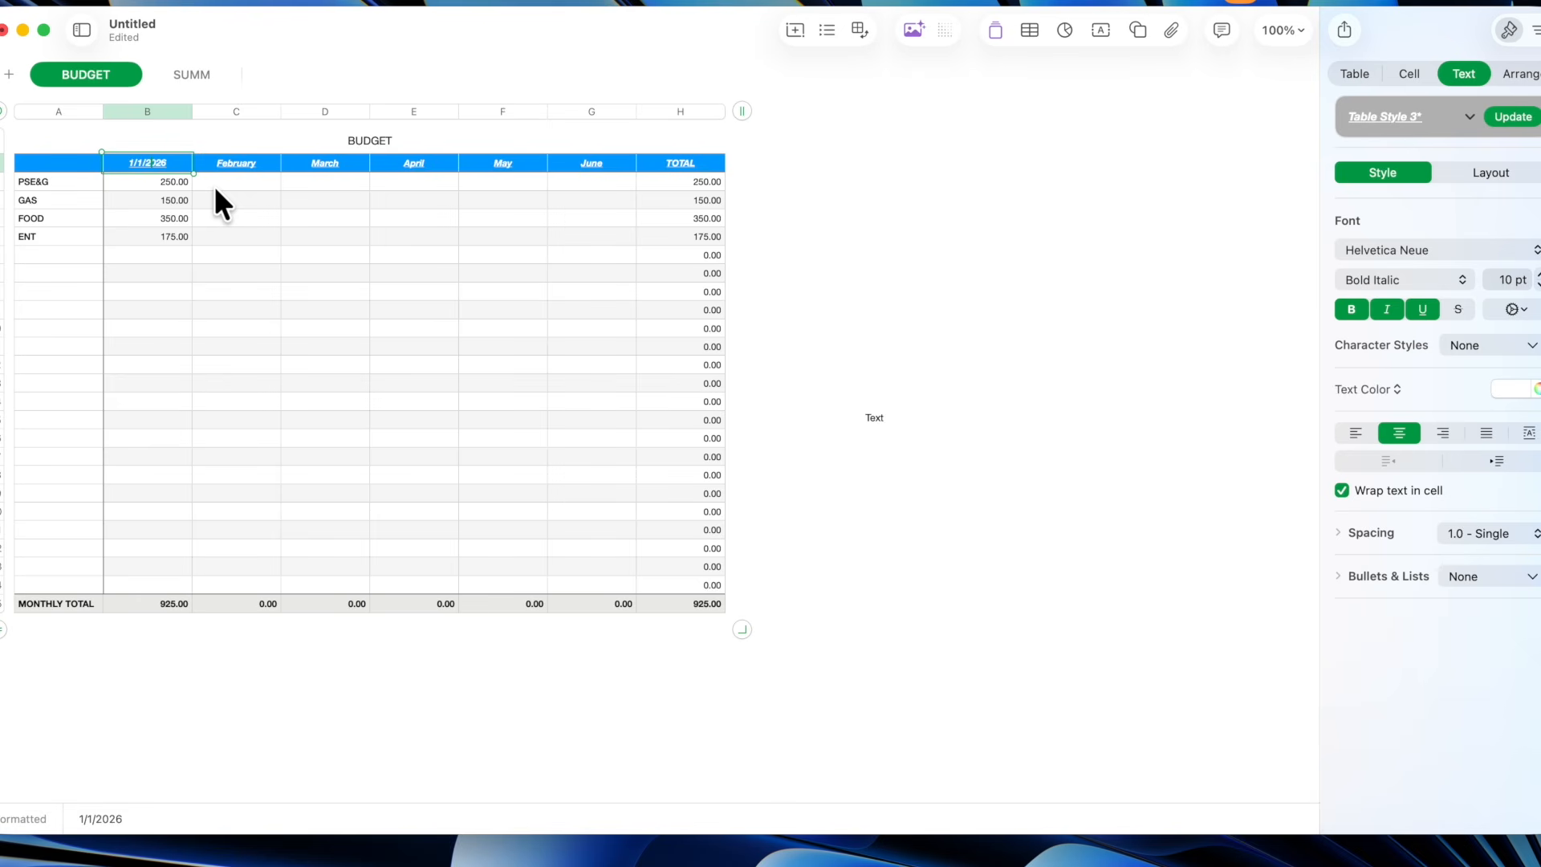
{"action": "scroll", "coordinate": [660, 451], "scroll_direction": "right", "scroll_amount": 2}
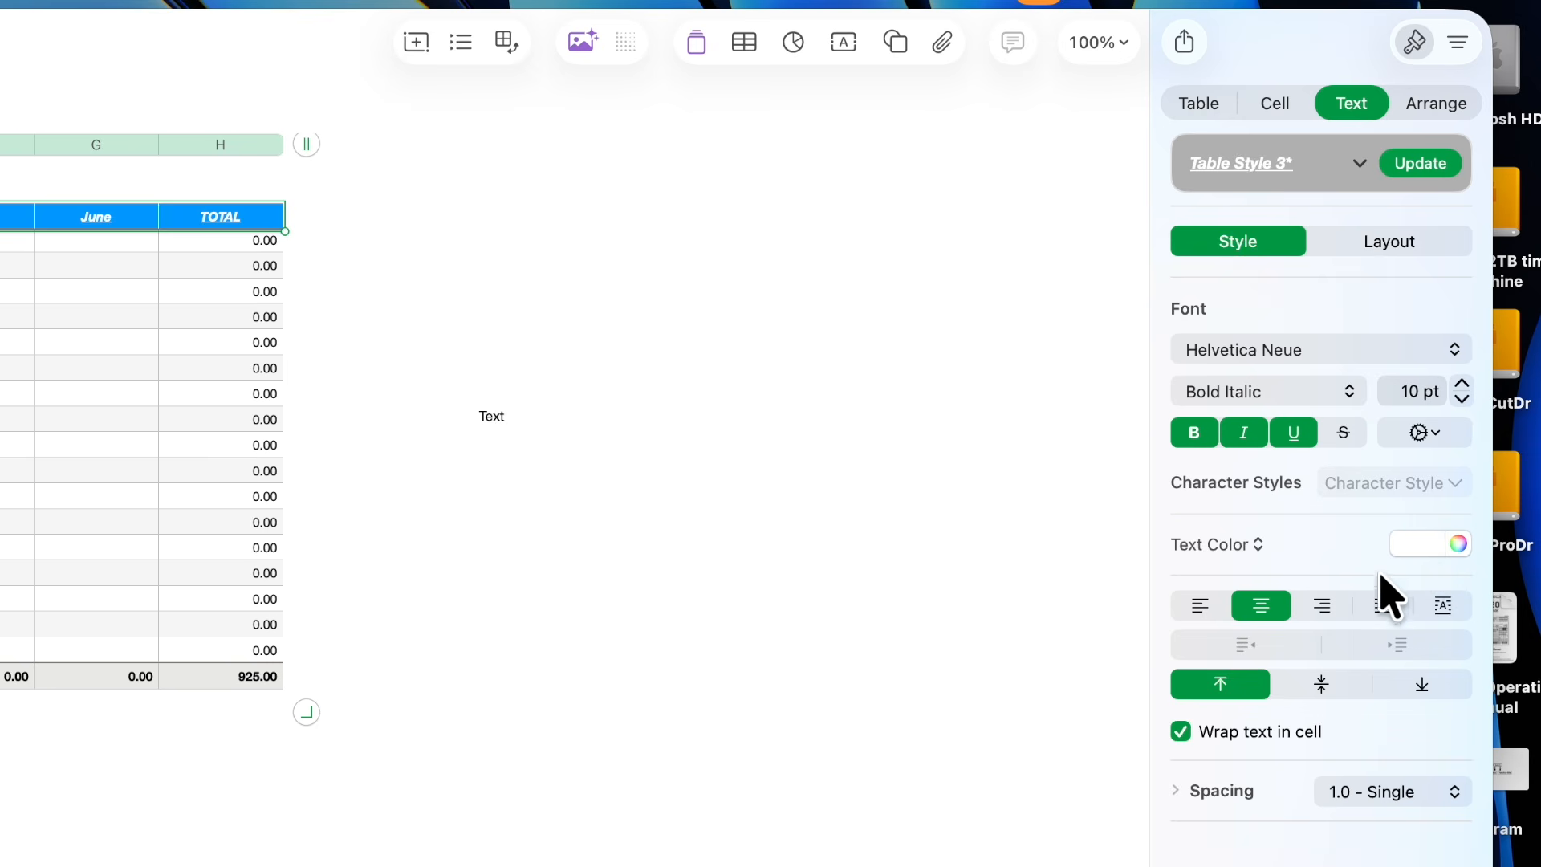
{"action": "left_click", "coordinate": [1436, 545]}
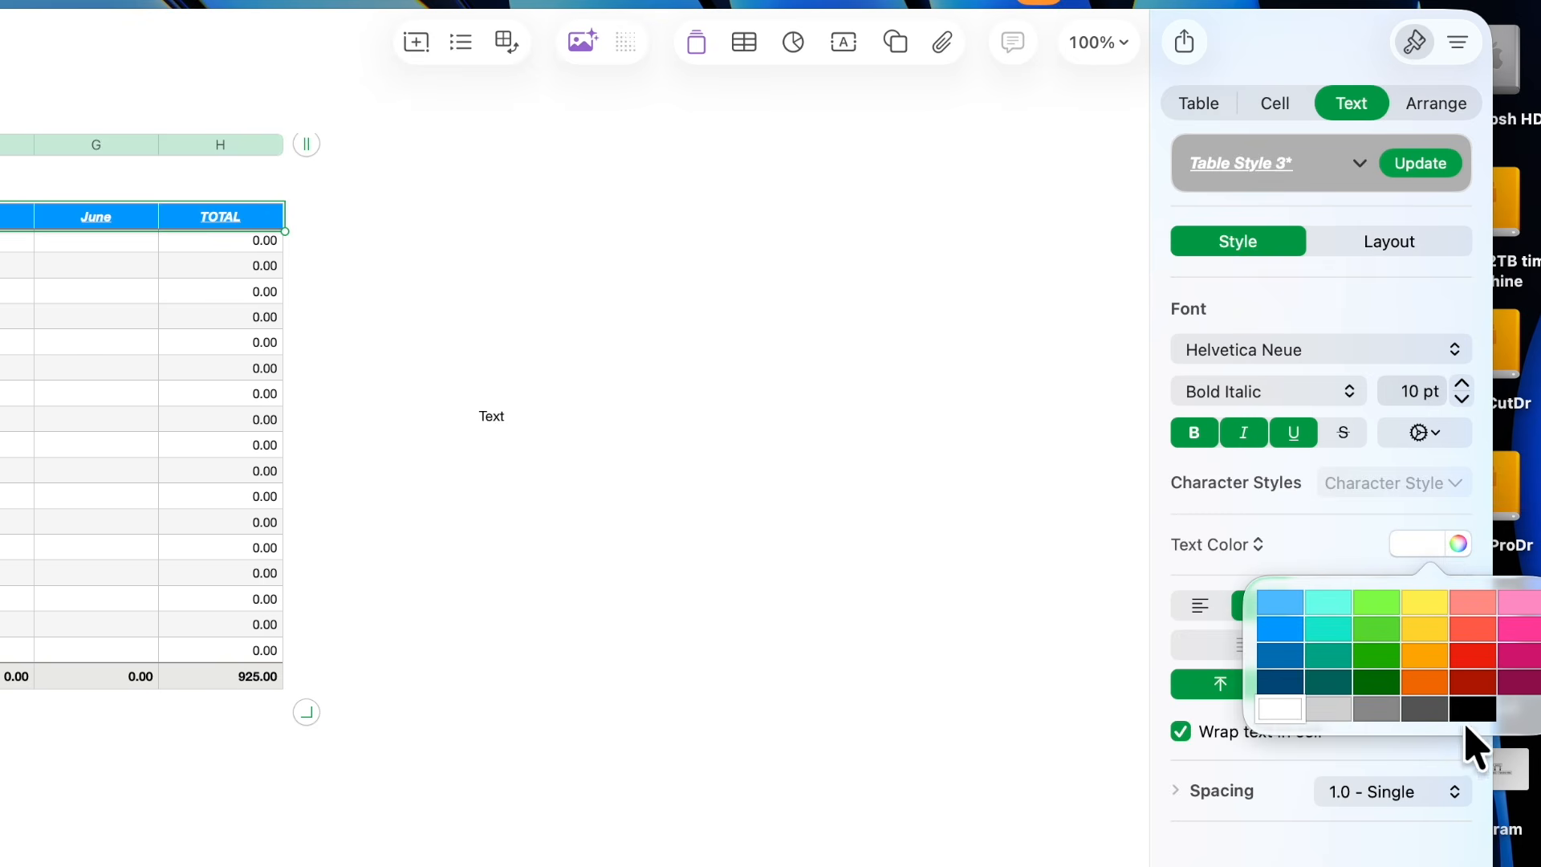
{"action": "left_click", "coordinate": [1472, 711]}
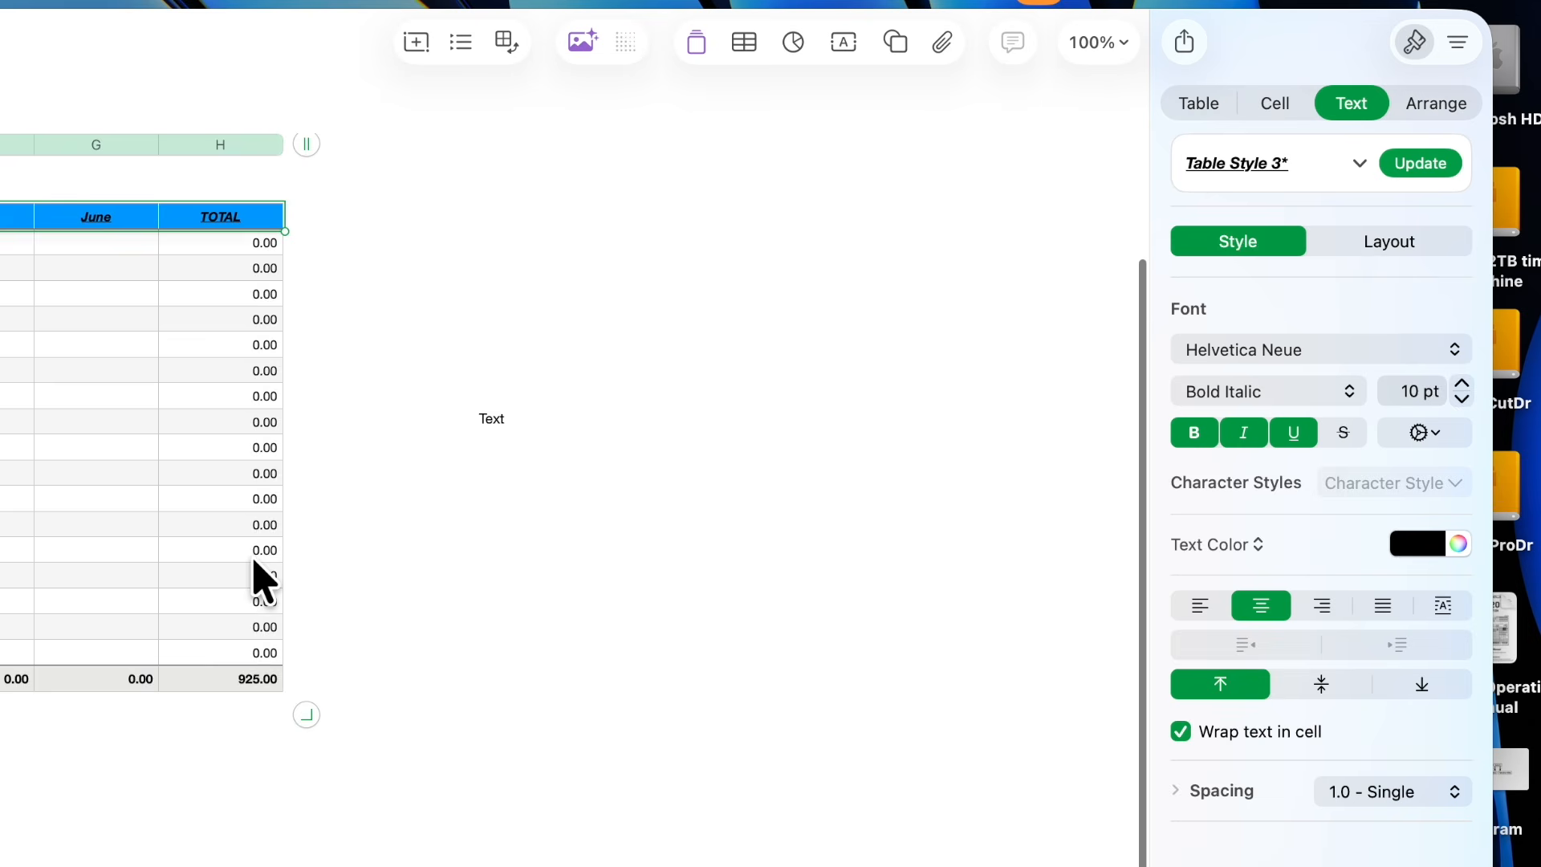
Increase the font size of the header text from January through TOTAL by several points.
{"action": "scroll", "coordinate": [475, 562], "scroll_direction": "up", "scroll_amount": 2}
{"action": "left_click", "coordinate": [1463, 383]}
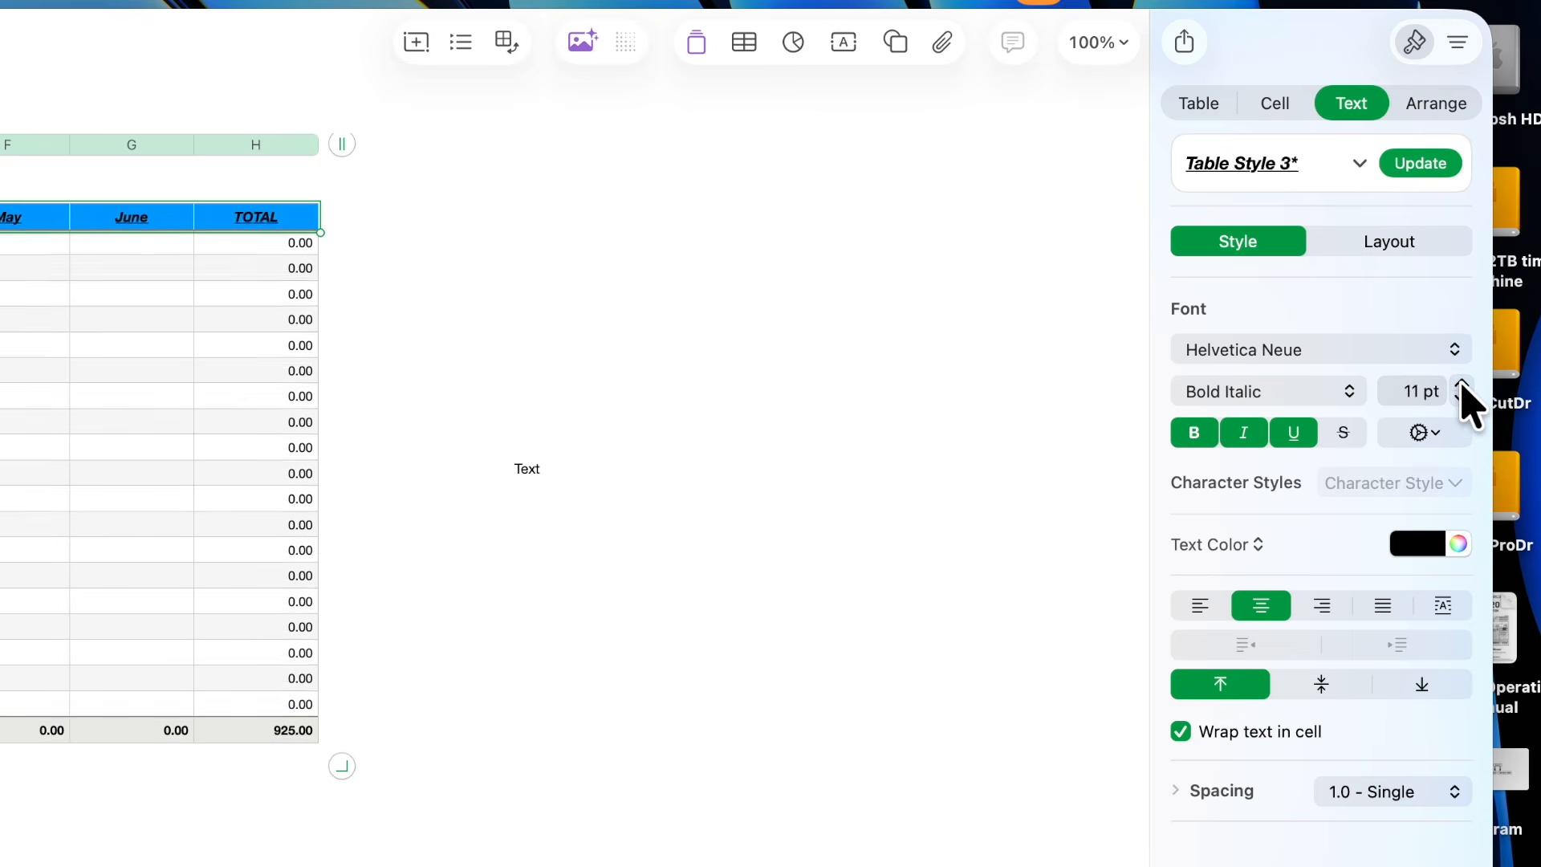
{"action": "left_click", "coordinate": [1462, 384]}
{"action": "left_click", "coordinate": [1463, 384]}
{"action": "left_click", "coordinate": [1463, 383]}
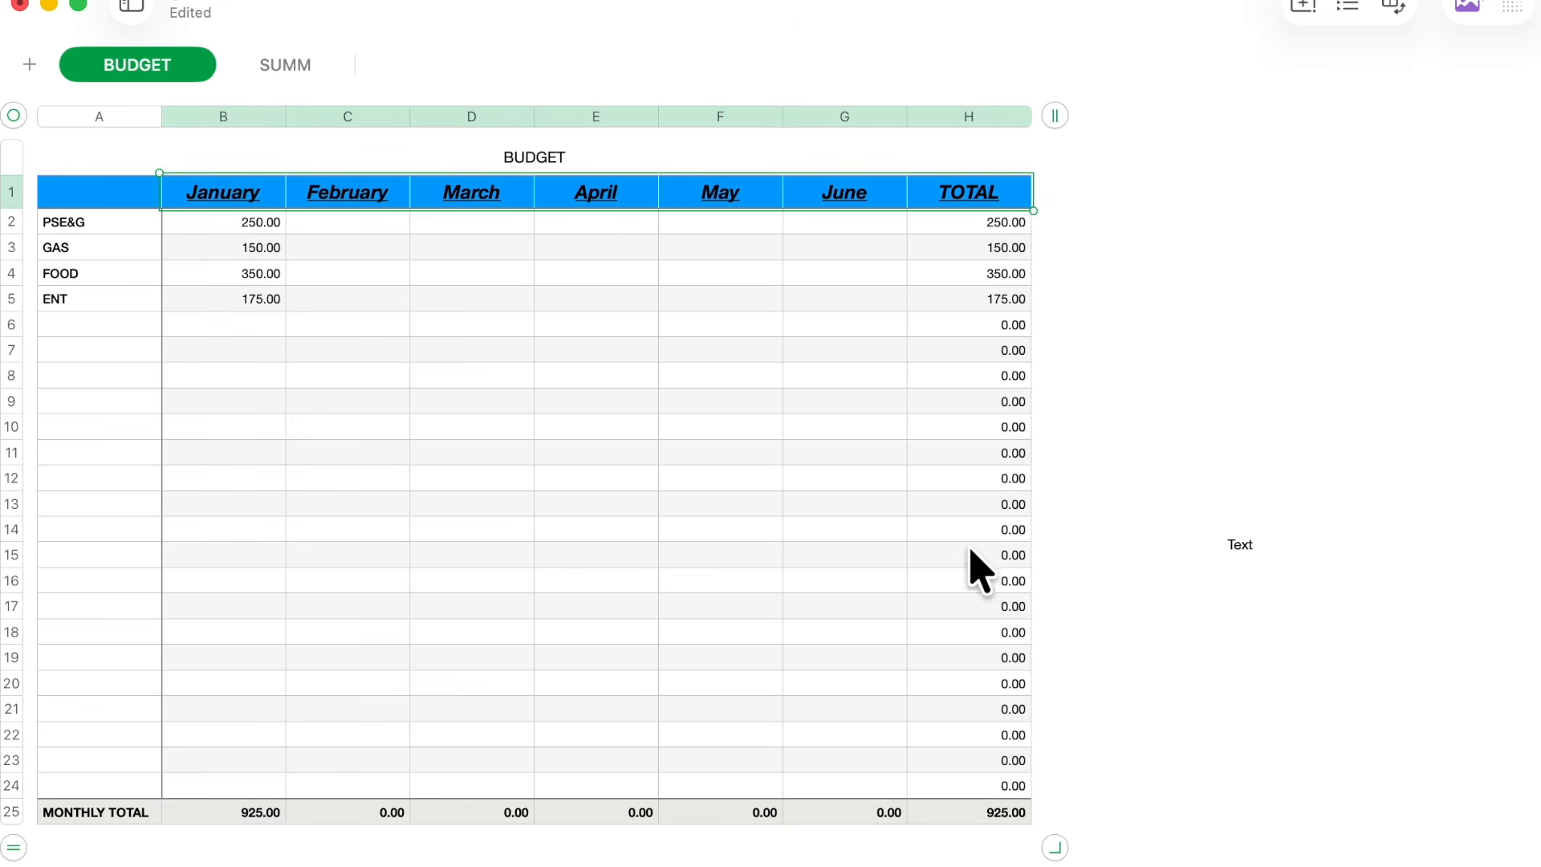
{"action": "scroll", "coordinate": [976, 576], "scroll_direction": "down", "scroll_amount": 2}
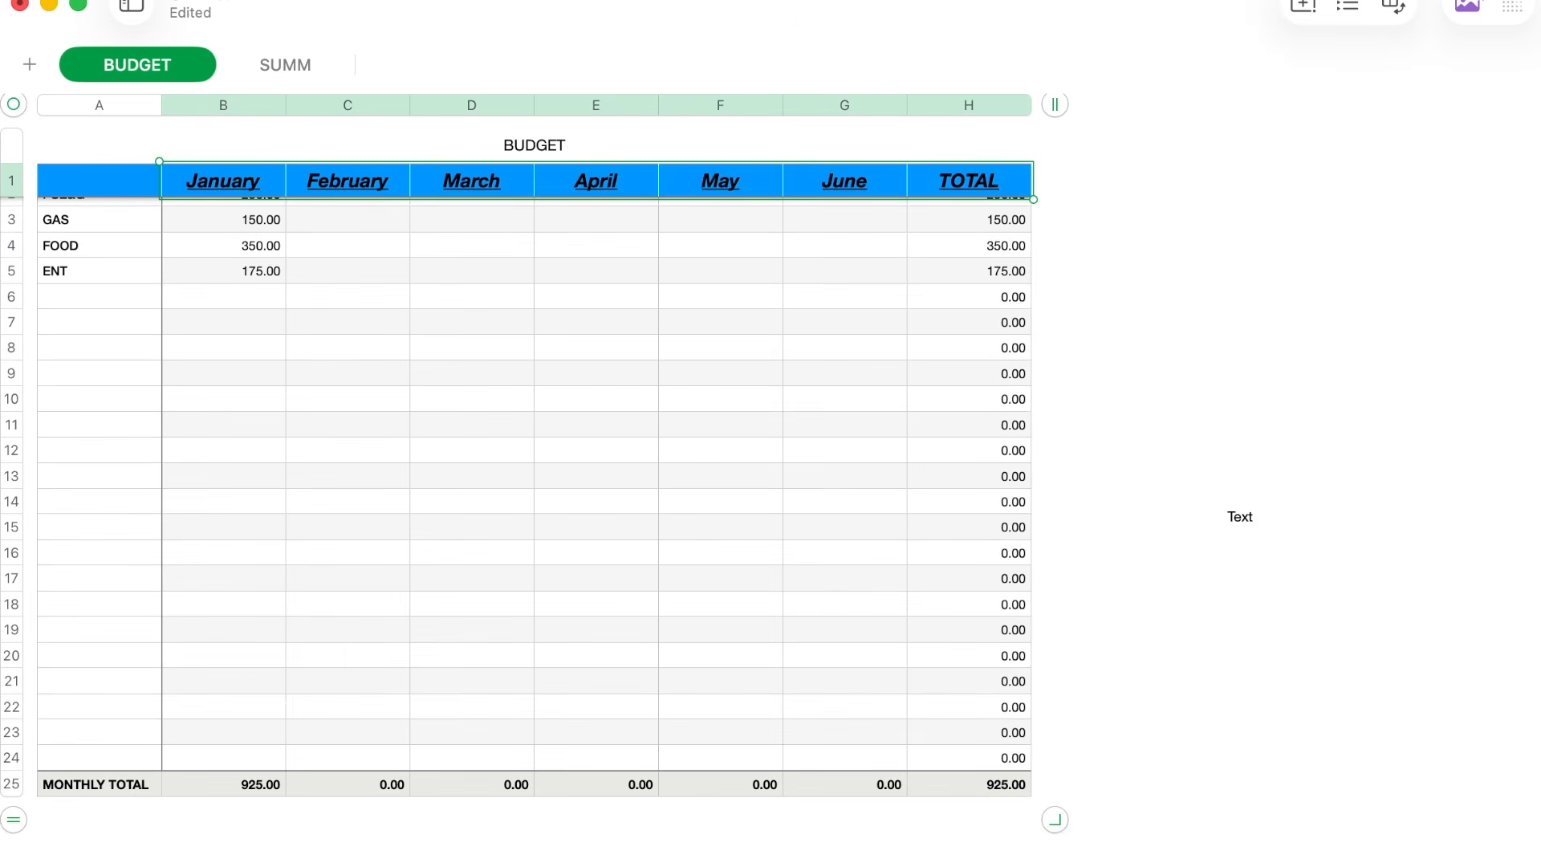